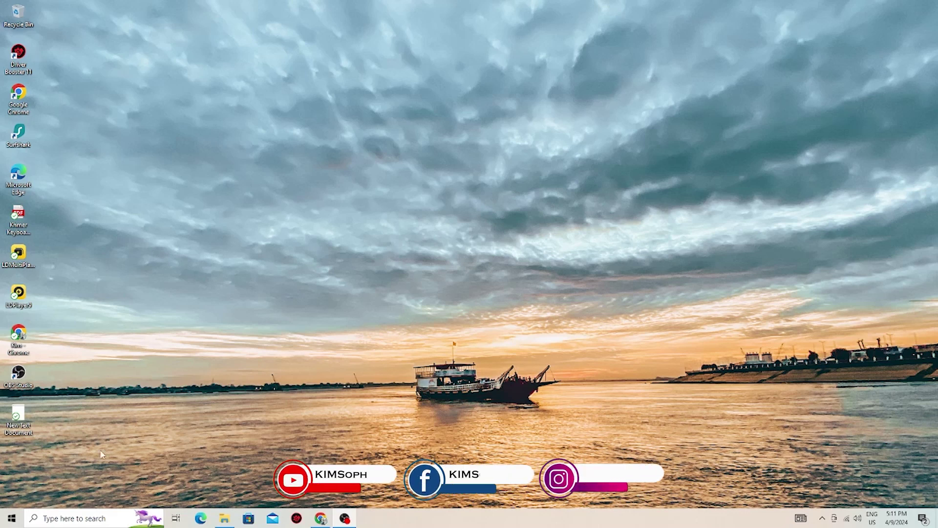
Step: Launch Photoshop 2023 and bring the photoshoot folder window in front of it
left_click(11, 520)
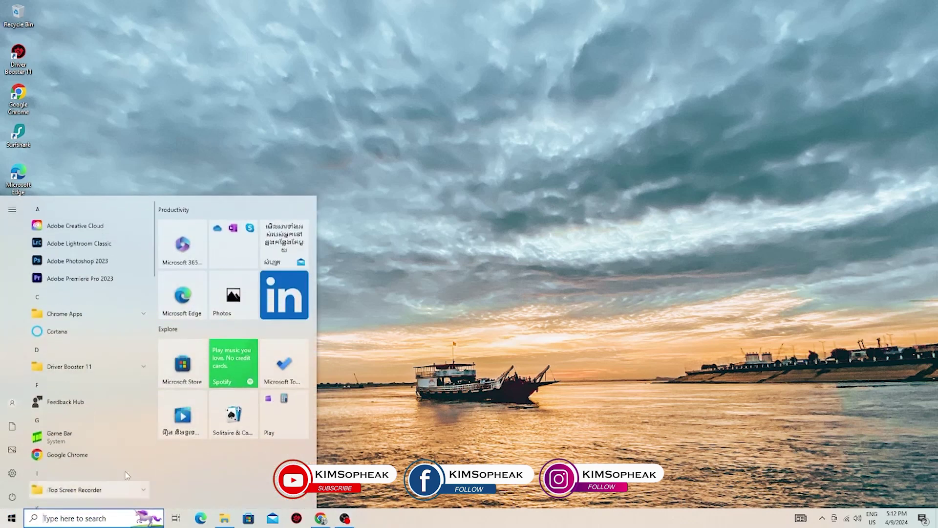
left_click(85, 261)
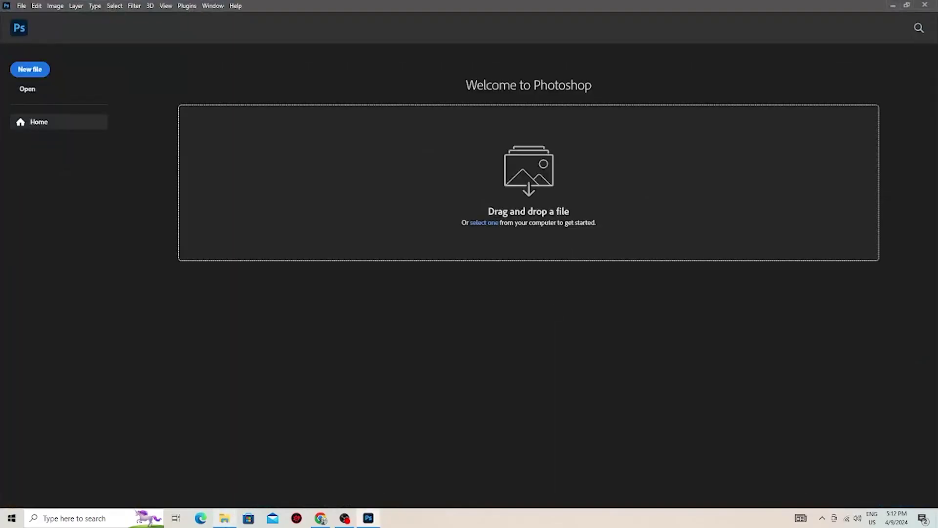
left_click(225, 518)
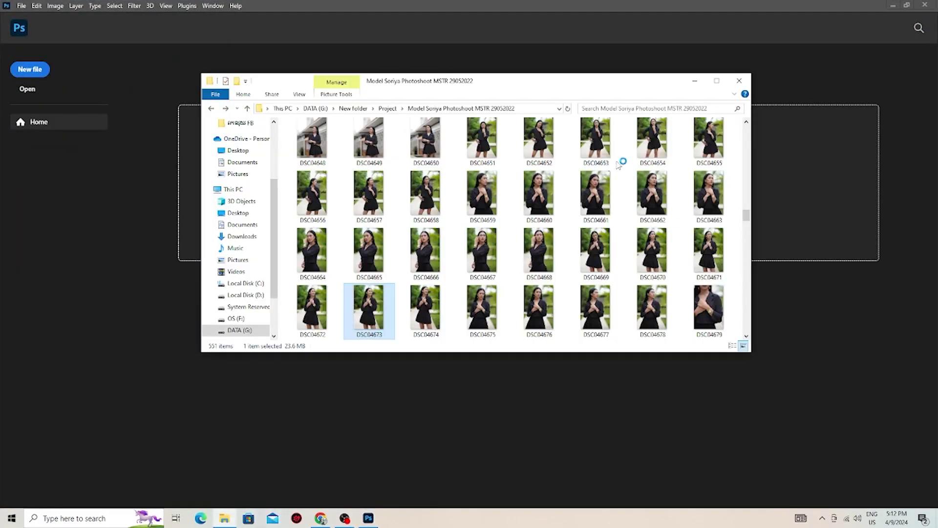
left_click_drag(587, 90, 604, 81)
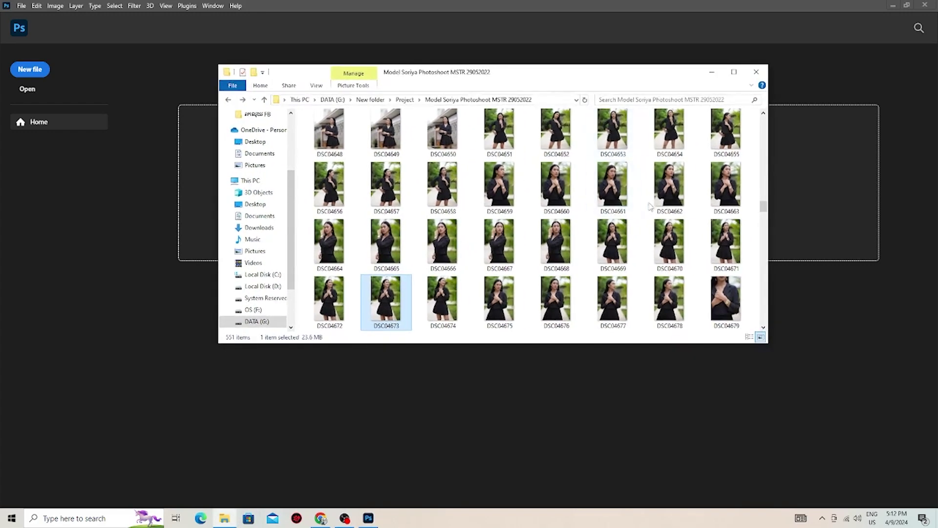
Step: Find DSC04716 in the photoshoot folder and drag it into Photoshop to open in Camera Raw
scroll(657, 225, "up", 1)
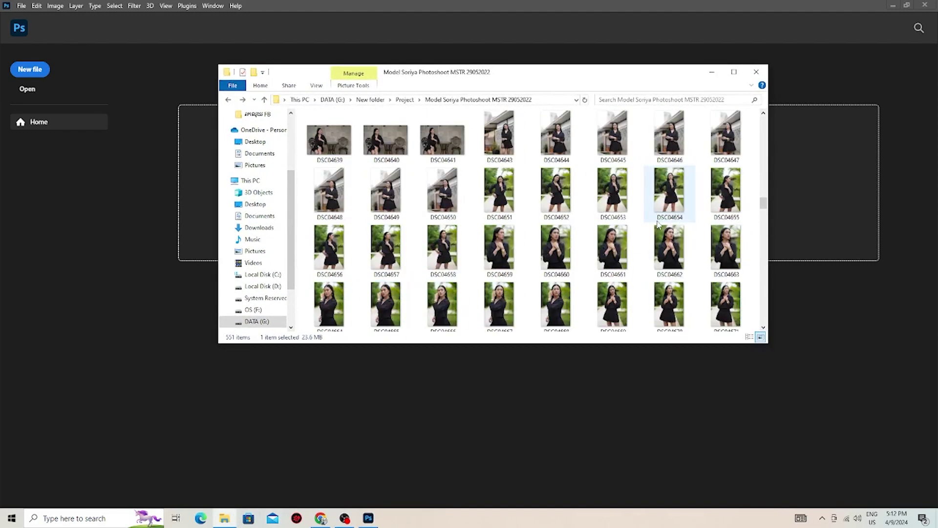
scroll(657, 225, "up", 2)
scroll(658, 224, "down", 1)
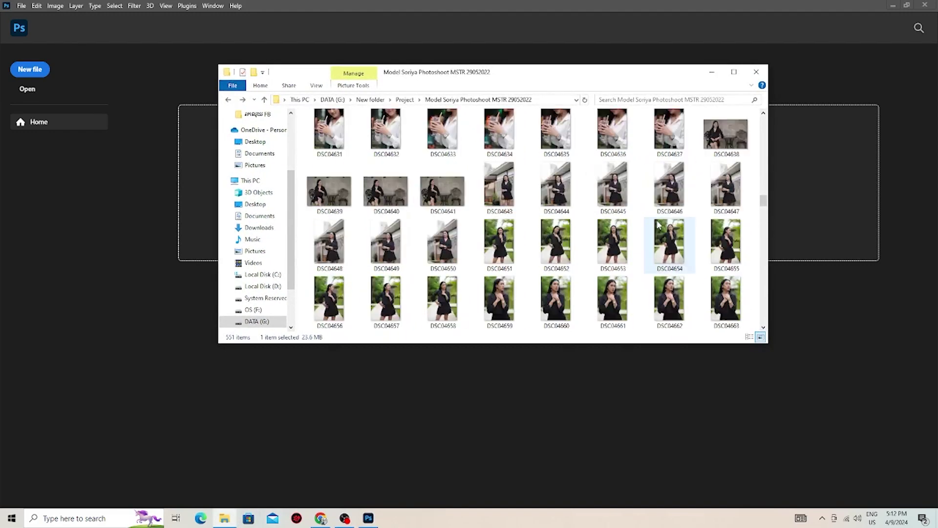
scroll(654, 244, "down", 2)
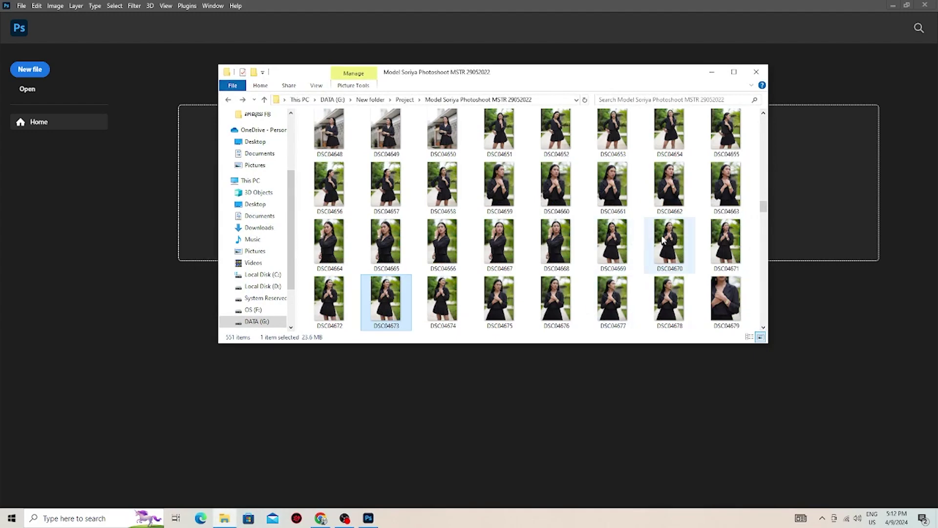
scroll(659, 259, "down", 2)
scroll(672, 278, "down", 2)
scroll(672, 277, "down", 2)
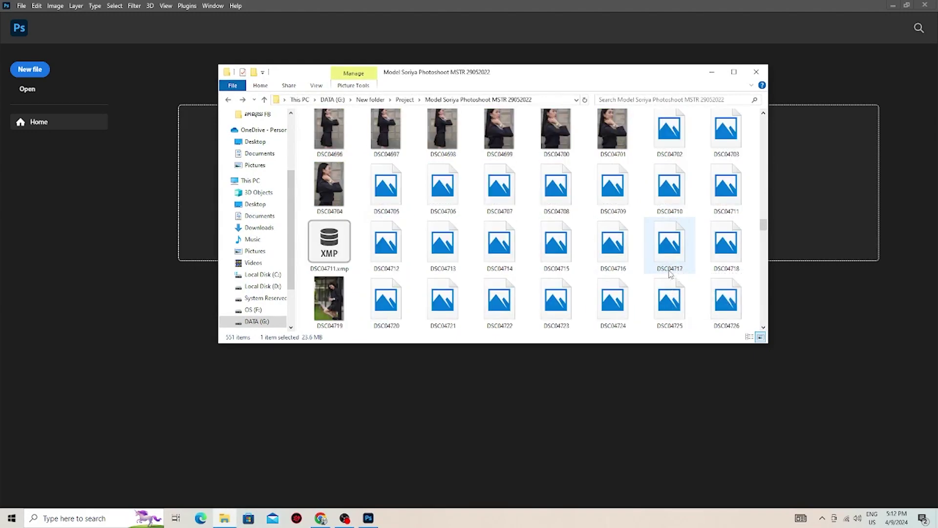
scroll(669, 269, "up", 1)
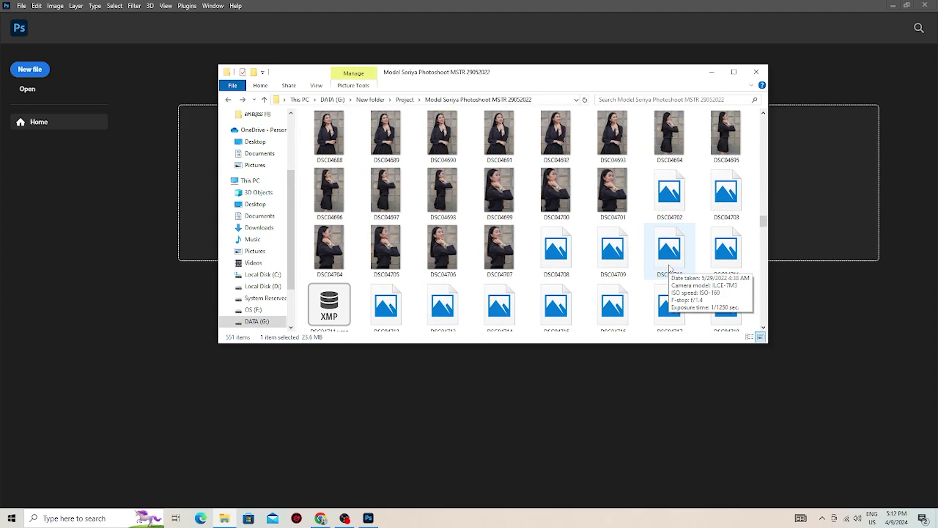
scroll(669, 268, "down", 1)
scroll(669, 267, "down", 4)
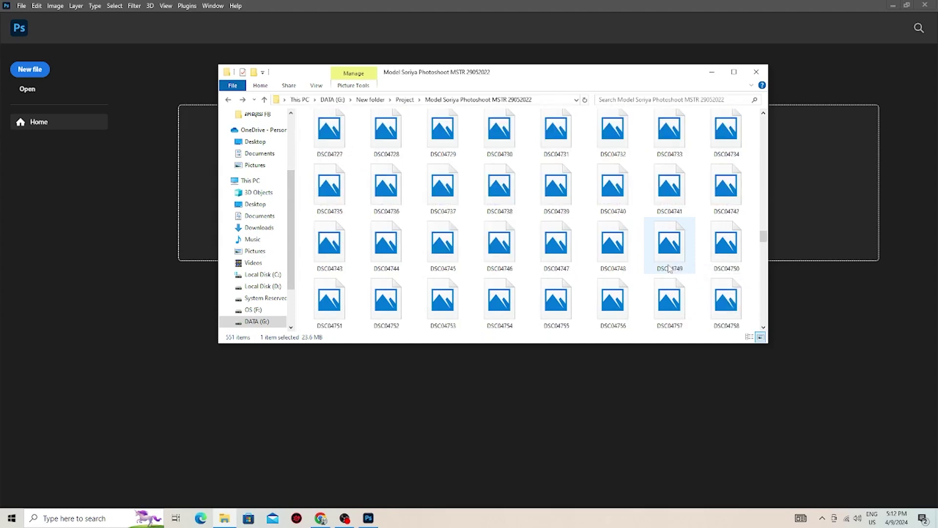
scroll(683, 247, "up", 1)
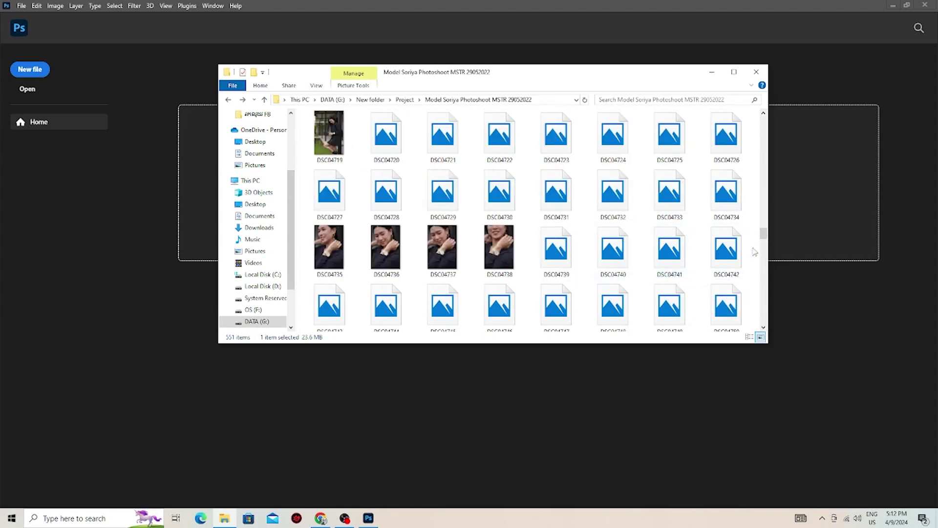
scroll(764, 232, "up", 1)
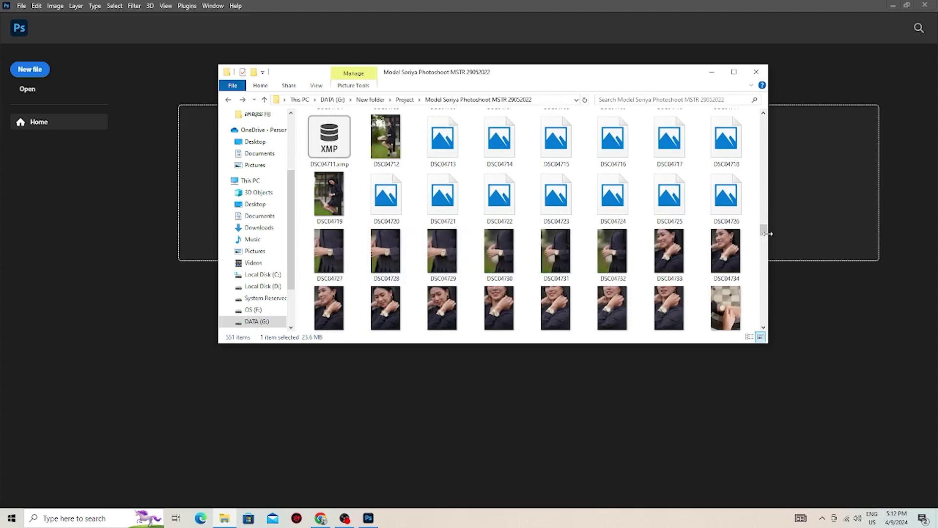
scroll(763, 232, "up", 1)
scroll(763, 231, "down", 1)
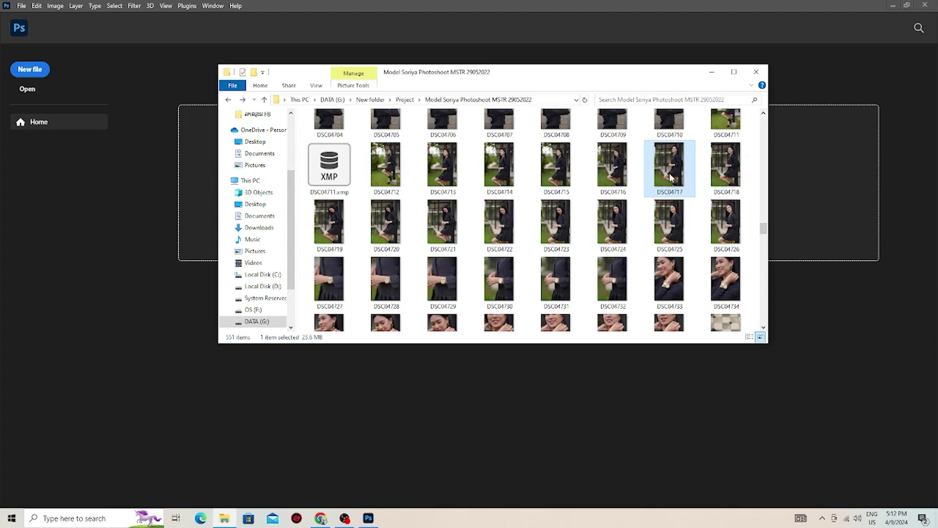
left_click(561, 176)
left_click_drag(561, 176, 508, 179)
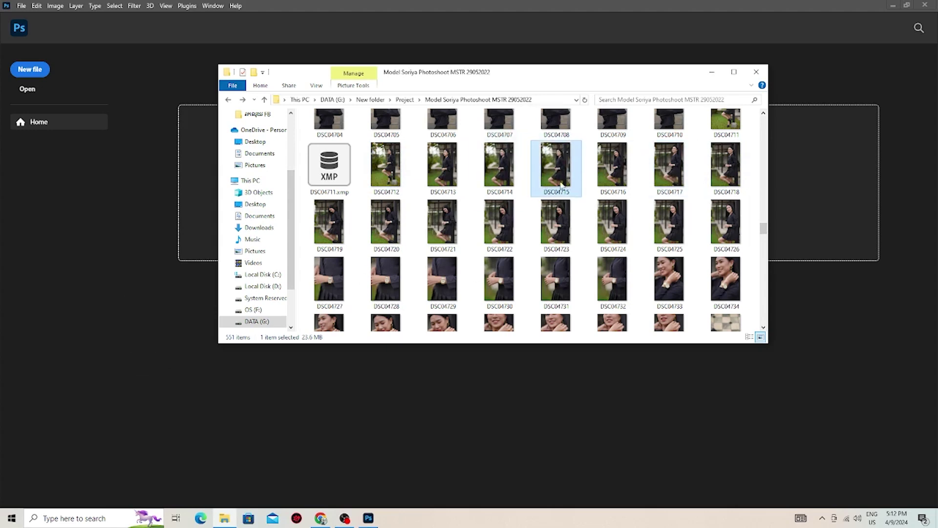
mouse_move(617, 174)
left_mouse_down()
mouse_move(132, 330)
mouse_move(164, 320)
left_mouse_up()
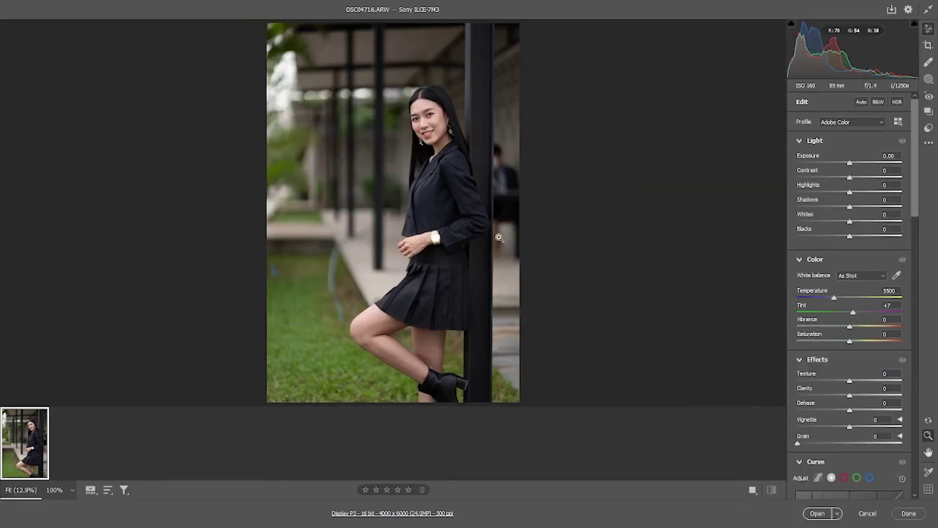
Step: Zoom in and out on the face of DSC04716, then show the Presets list
scroll(443, 166, "down", 1)
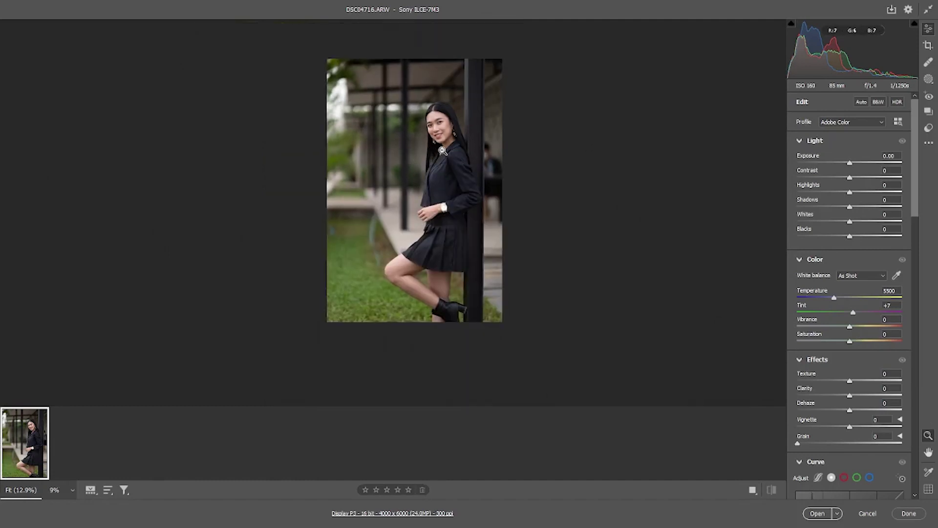
scroll(440, 152, "up", 1)
scroll(462, 117, "up", 2)
scroll(462, 117, "down", 1)
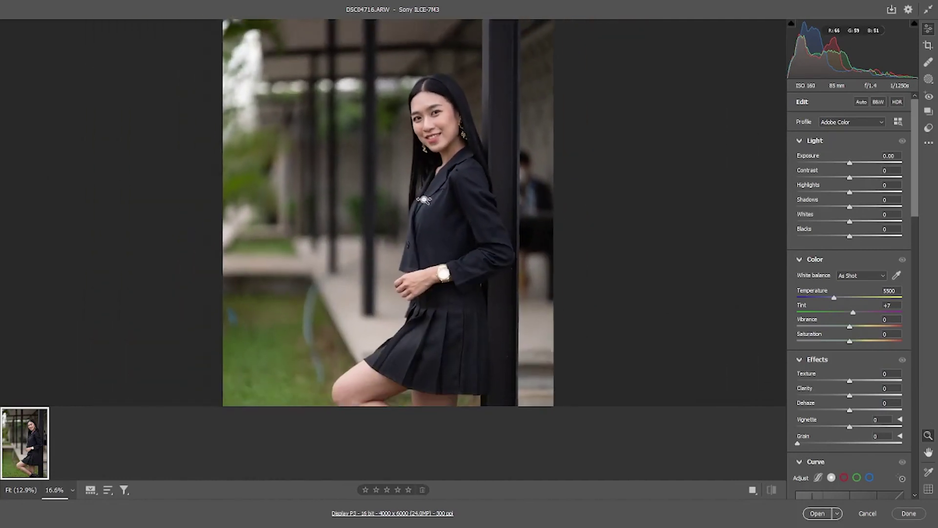
scroll(451, 331, "down", 1)
scroll(451, 331, "up", 1)
scroll(450, 342, "up", 1)
scroll(450, 341, "down", 1)
scroll(499, 108, "up", 2)
scroll(499, 109, "down", 2)
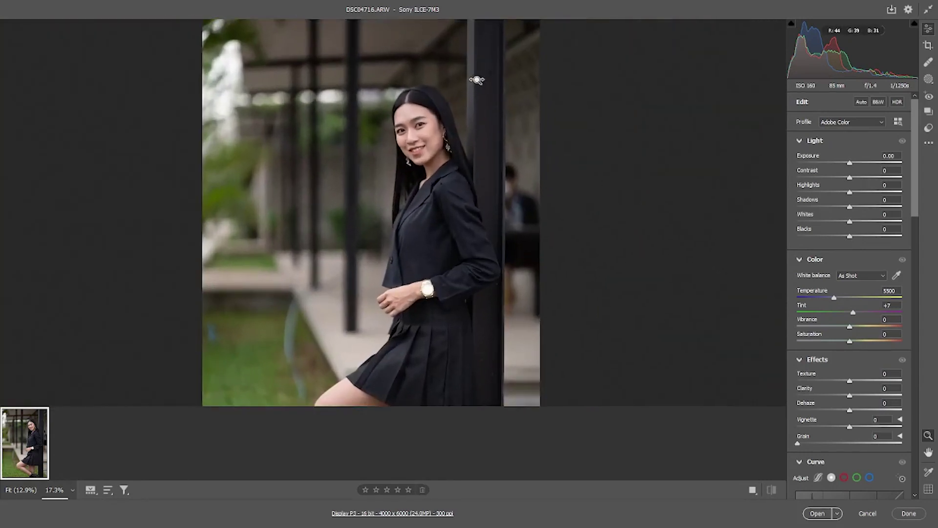
scroll(518, 122, "up", 1)
scroll(549, 146, "down", 1)
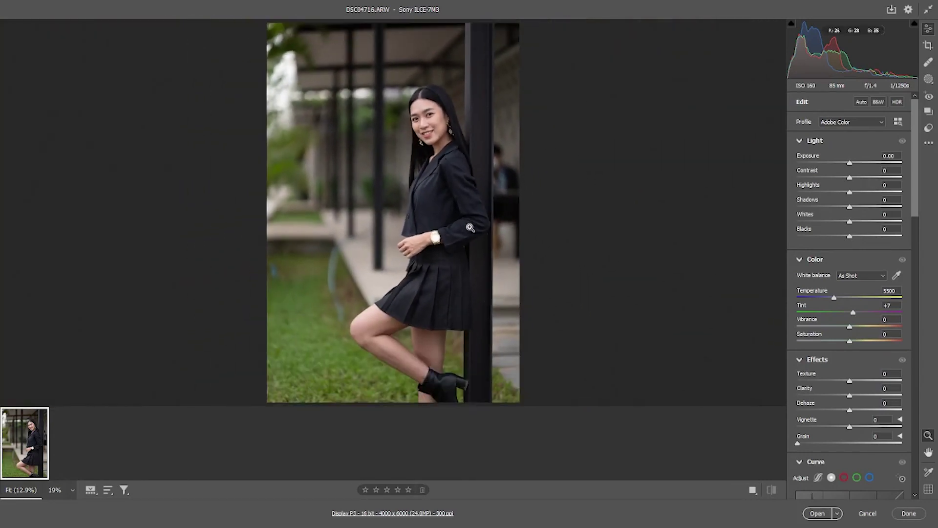
scroll(419, 119, "up", 1)
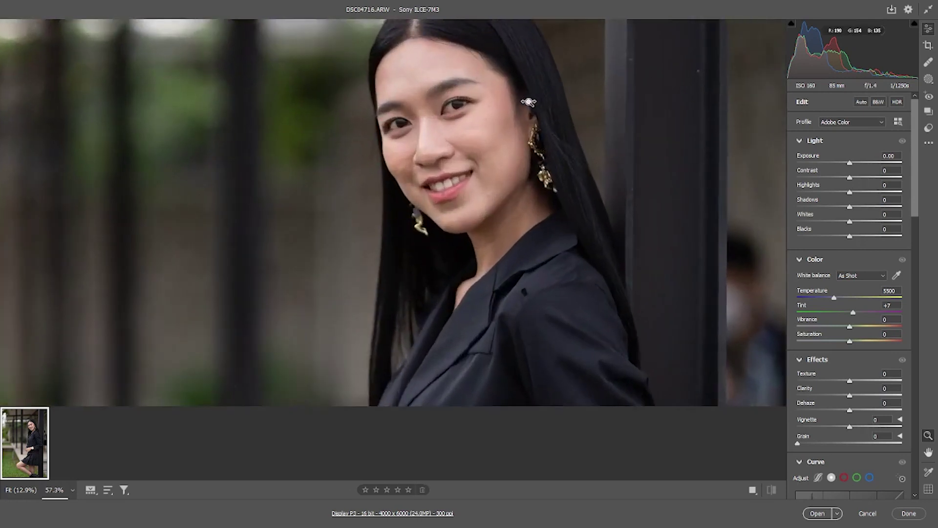
scroll(418, 119, "up", 1)
scroll(538, 172, "down", 2)
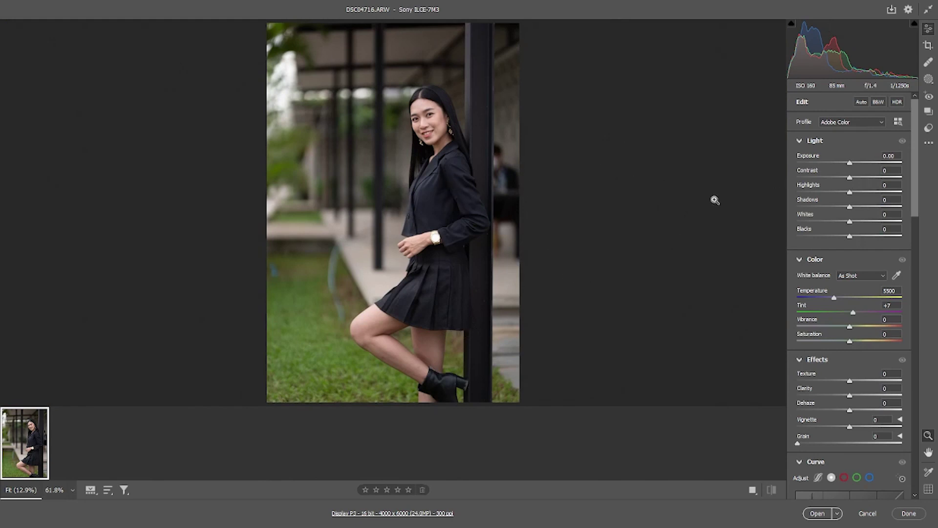
left_click(927, 129)
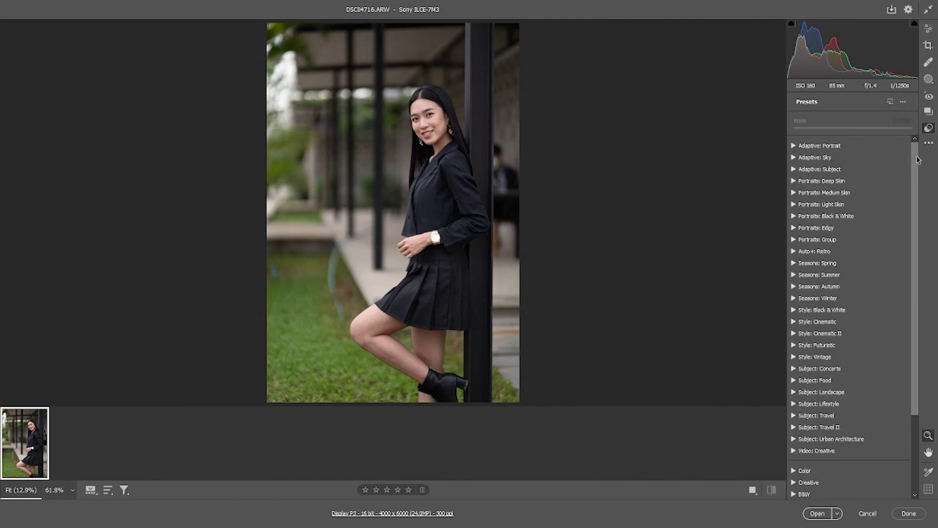
Step: Browse the Seasons and Portraits preset groups and try the Light Skin PL06 preset
scroll(918, 159, "down", 5)
scroll(923, 159, "up", 4)
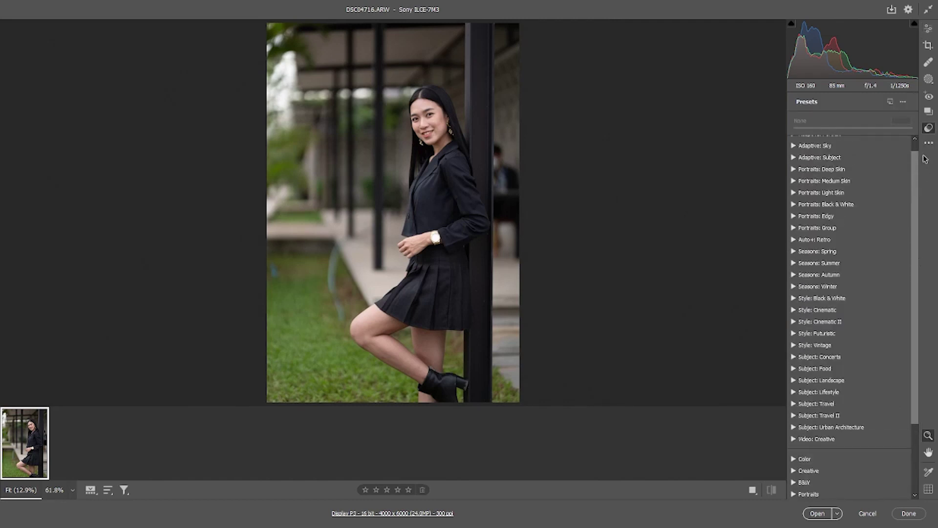
scroll(921, 155, "up", 1)
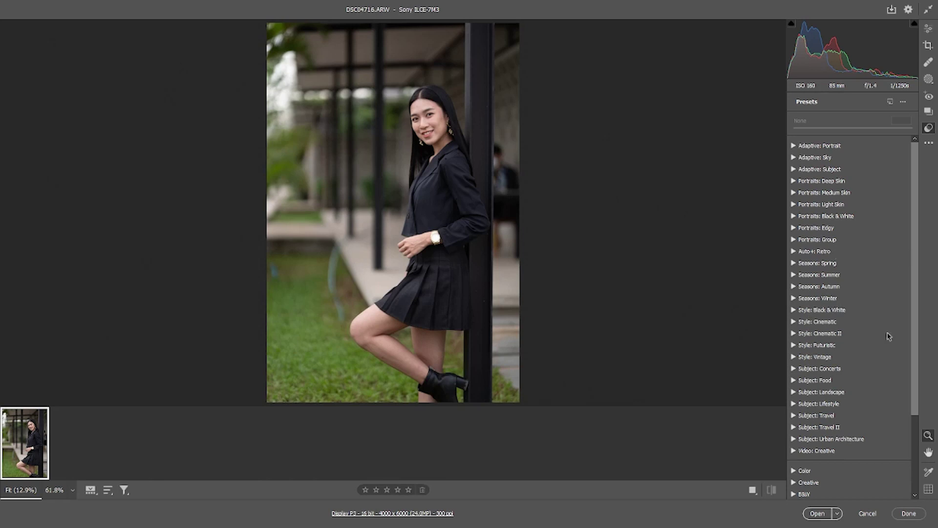
left_click(793, 296)
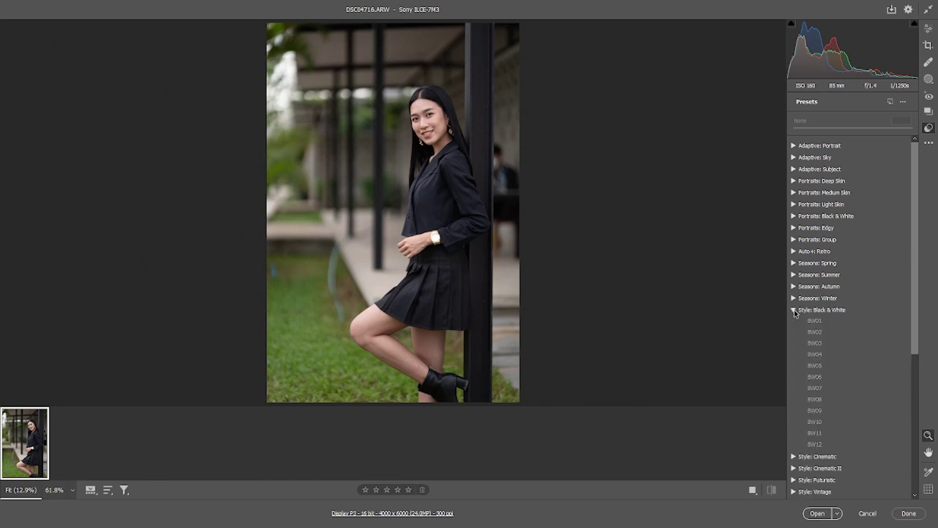
left_click(793, 264)
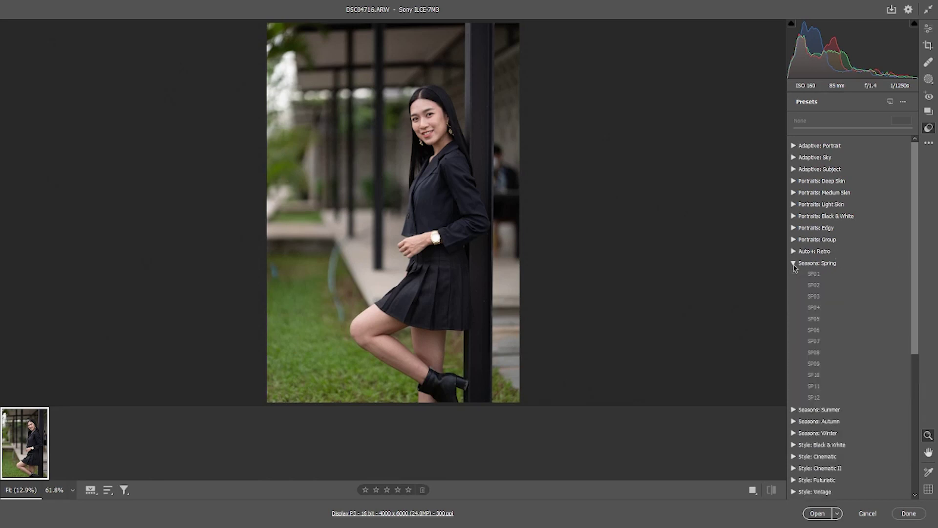
left_click(793, 264)
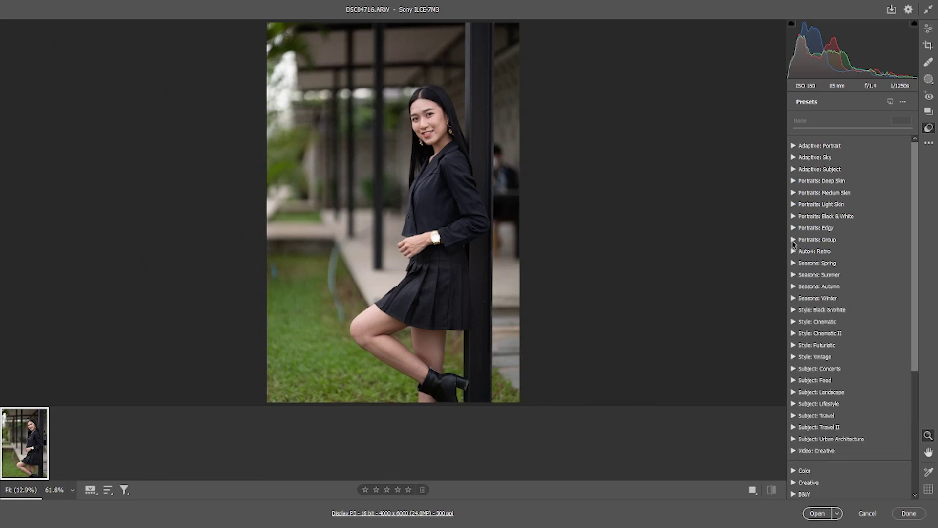
left_click(793, 240)
left_click(794, 240)
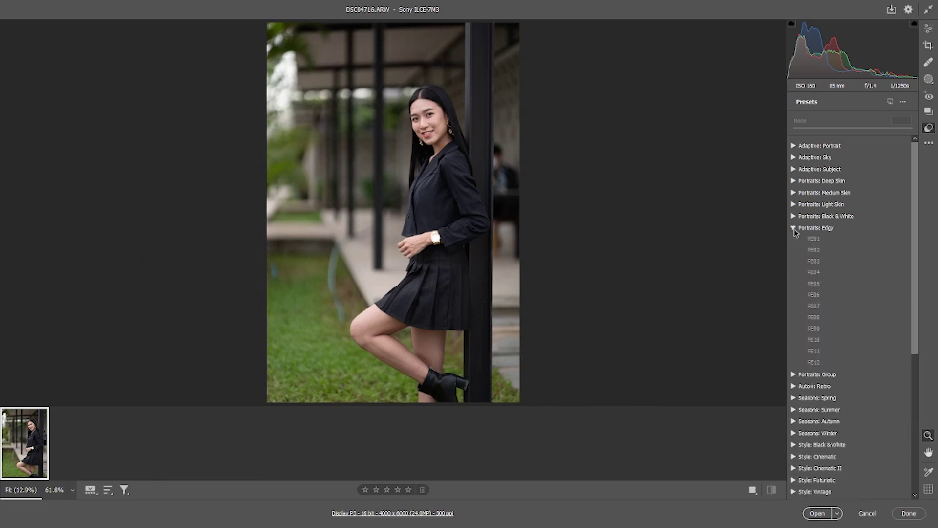
left_click(794, 228)
left_click(793, 204)
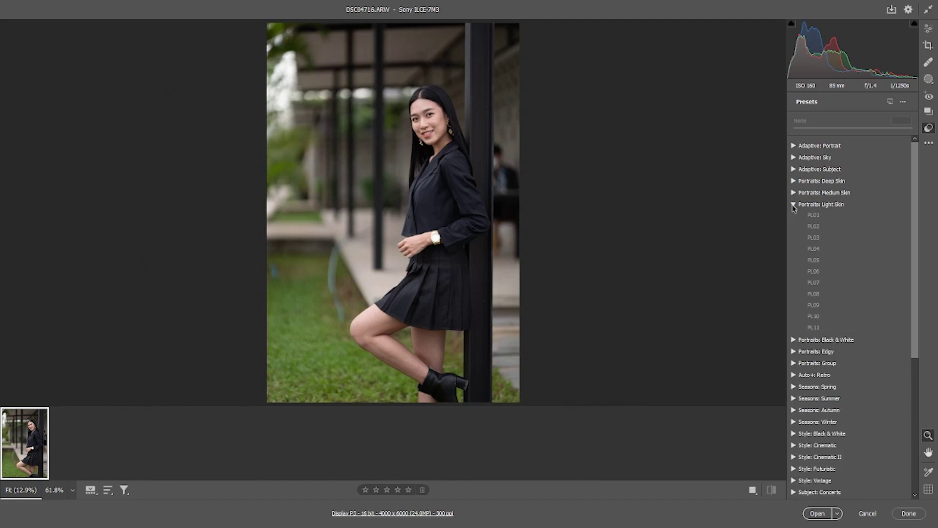
left_click(814, 272)
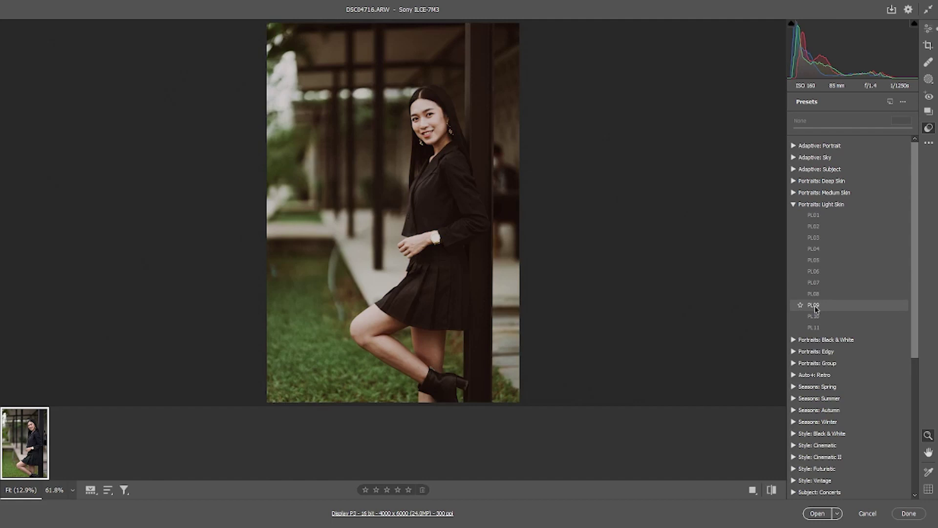
Step: Preview the Edgy, Black & White and Deep Skin groups, then apply Cinematic II CN12
scroll(815, 309, "down", 2)
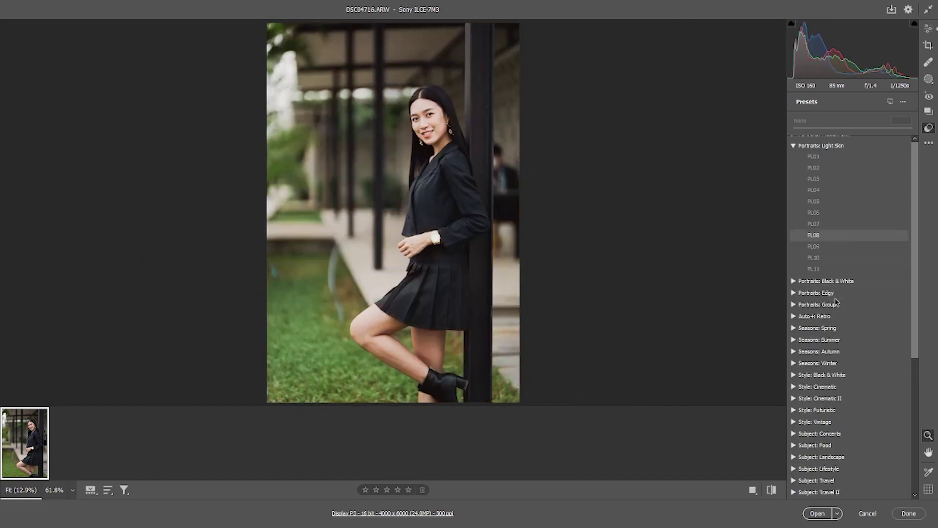
left_click(794, 293)
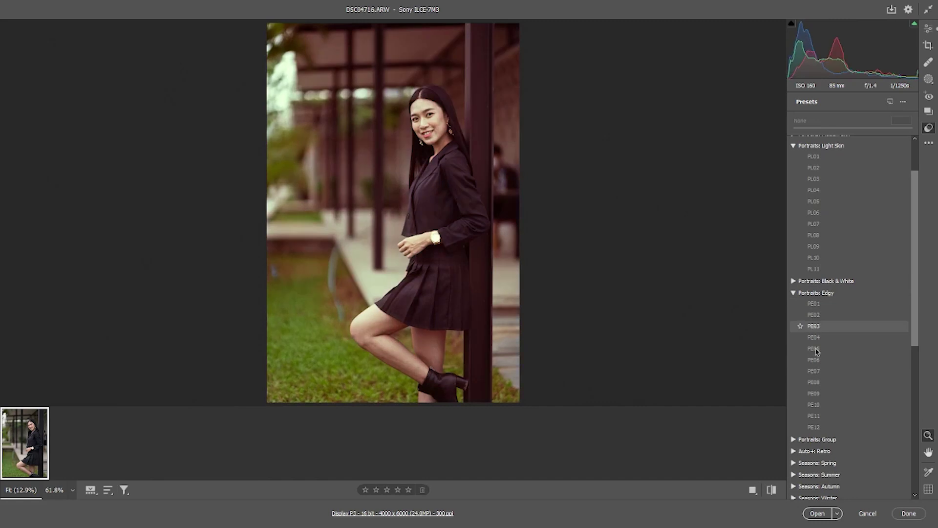
scroll(817, 378, "down", 3)
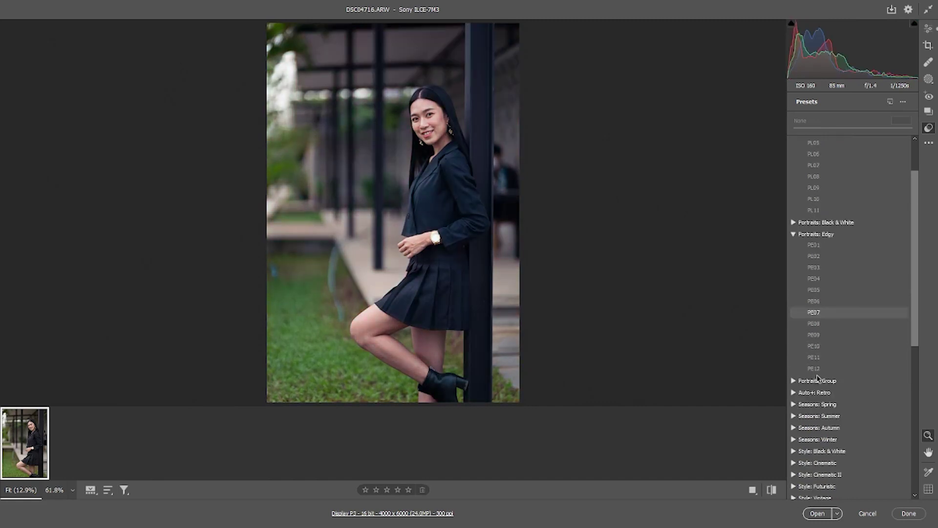
left_click(794, 235)
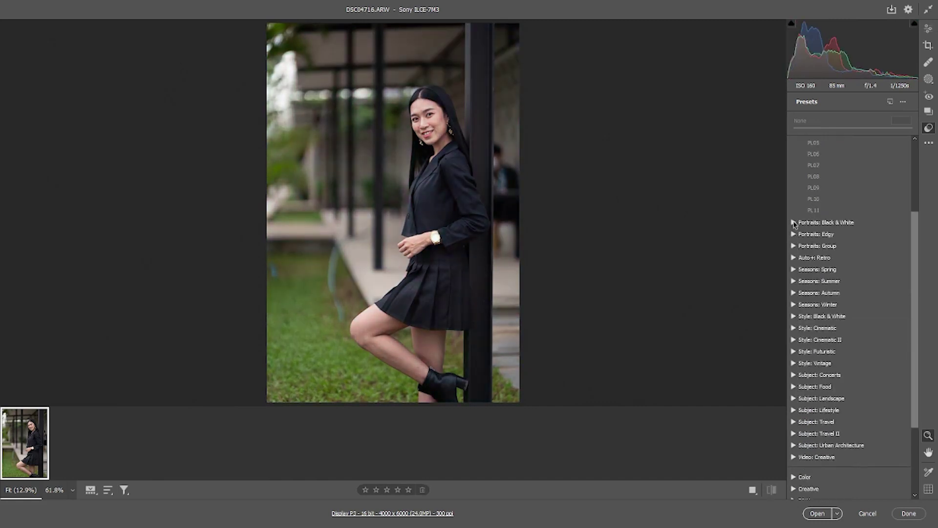
left_click(794, 223)
scroll(794, 208, "up", 3)
scroll(795, 208, "up", 2)
left_click(793, 204)
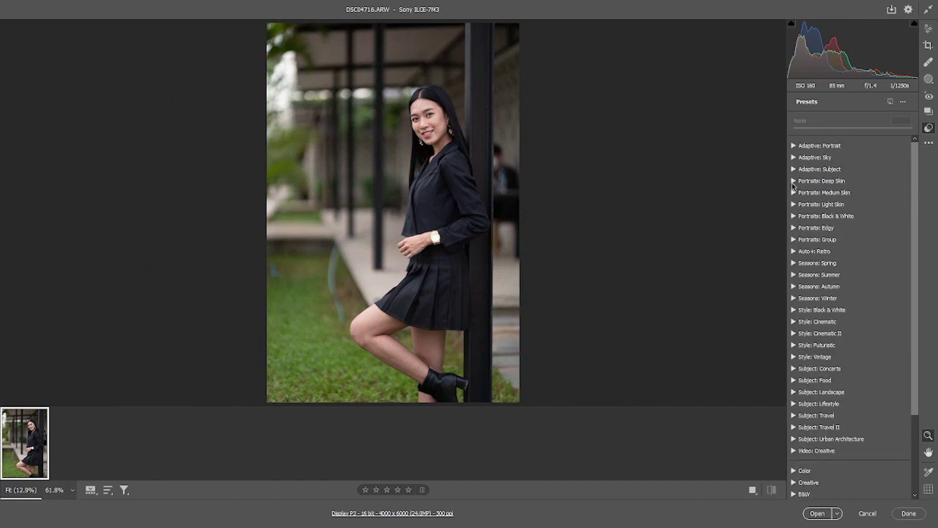
left_click(794, 181)
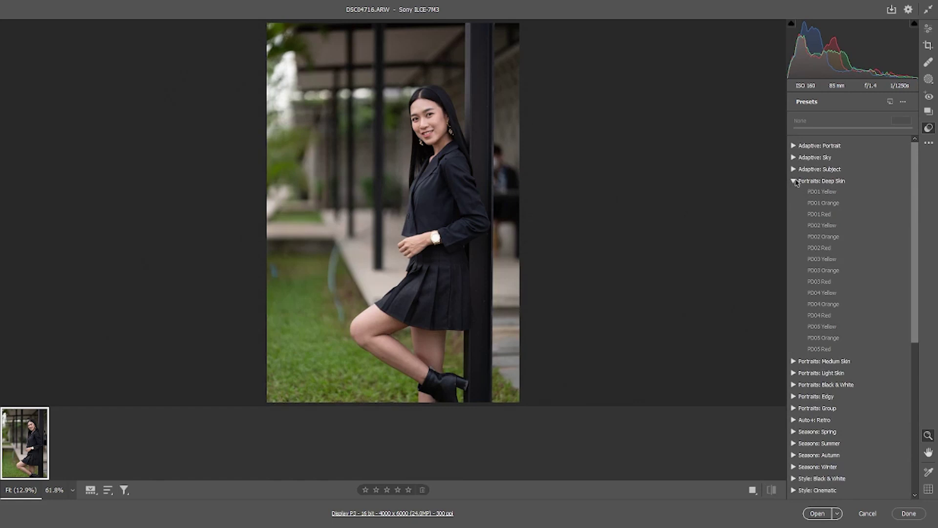
left_click(794, 181)
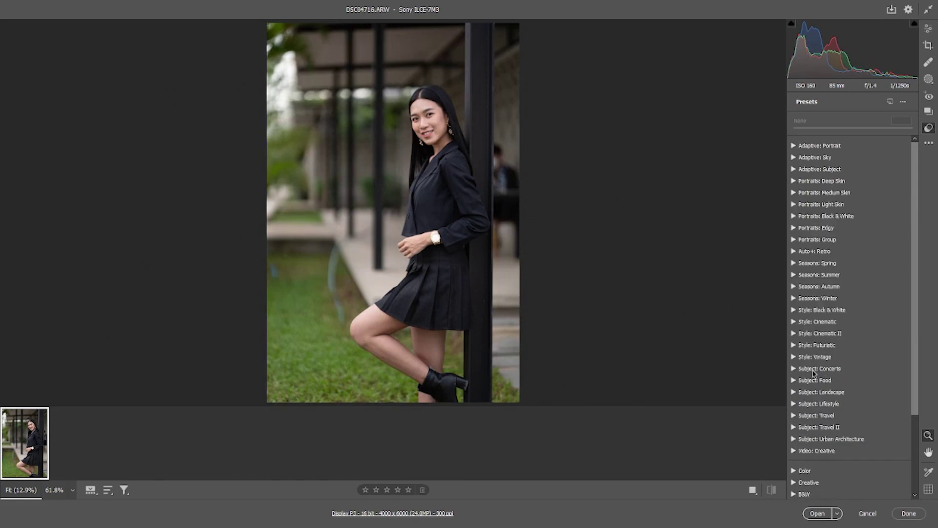
left_click(793, 334)
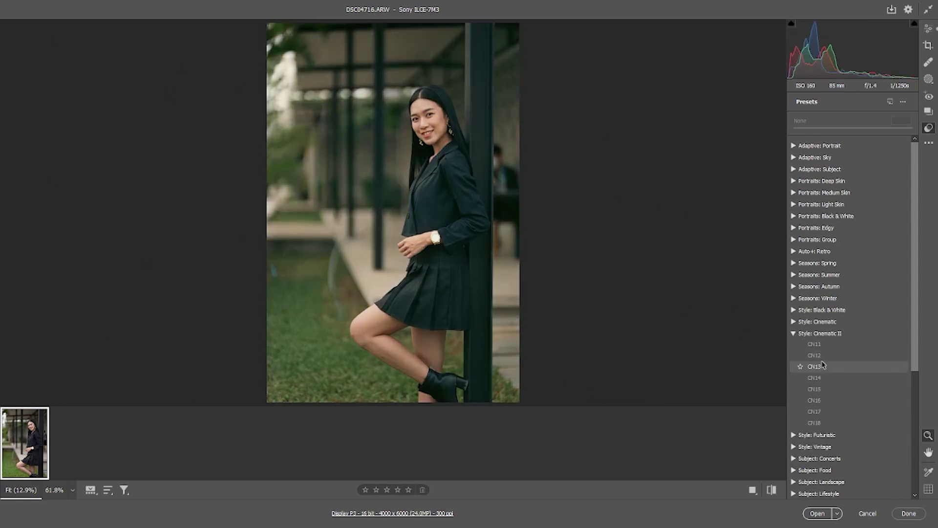
left_click(822, 356)
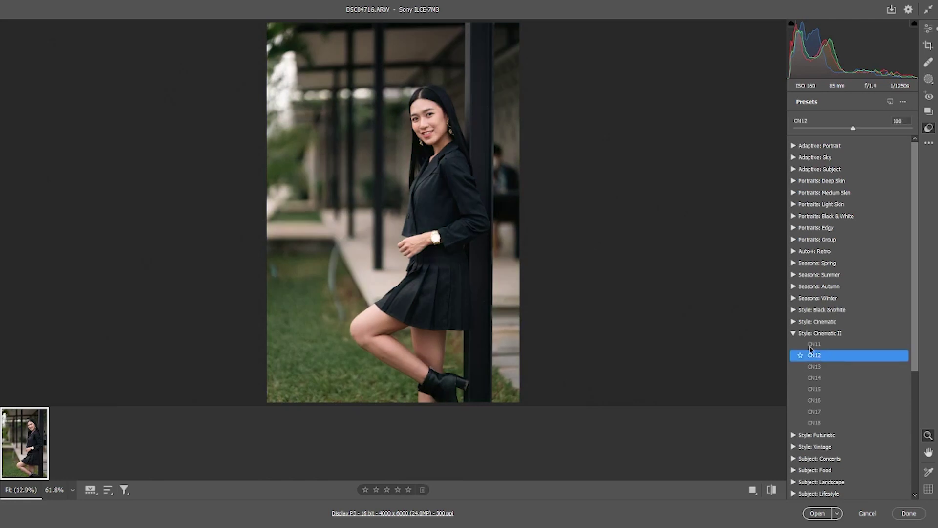
Step: Compare original and CN12 versions side by side, zooming into the face and jacket
left_click(624, 174)
key("q")
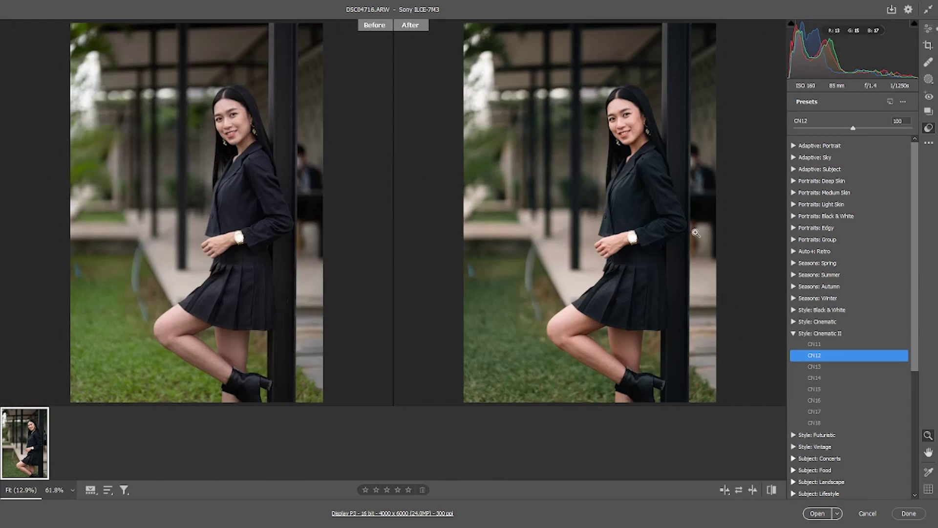
mouse_move(625, 131)
left_mouse_down()
mouse_move(636, 184)
mouse_move(638, 143)
mouse_move(652, 147)
left_mouse_up()
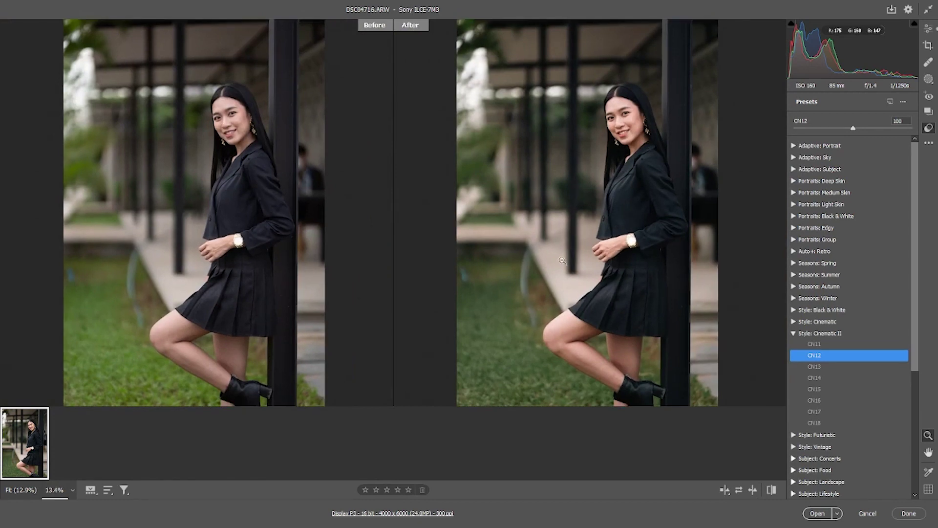
left_click_drag(545, 291, 634, 184)
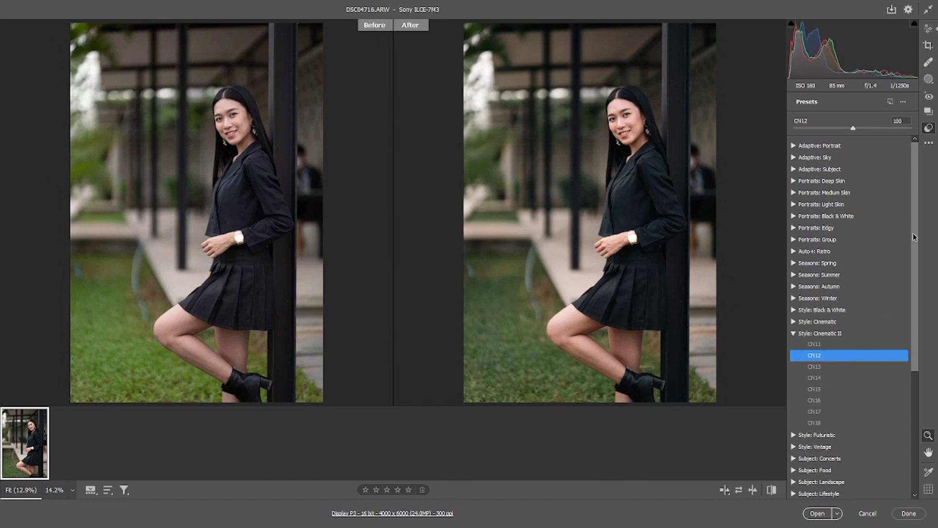
mouse_move(915, 237)
left_mouse_down()
mouse_move(917, 282)
mouse_move(917, 221)
left_mouse_up()
mouse_move(594, 122)
left_mouse_down()
mouse_move(686, 214)
mouse_move(690, 169)
left_mouse_up()
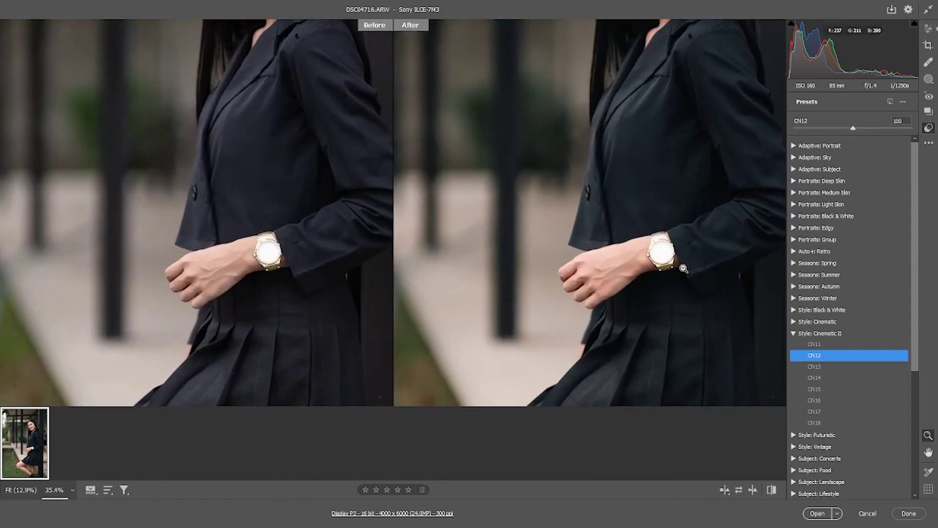
key("ctrl+0")
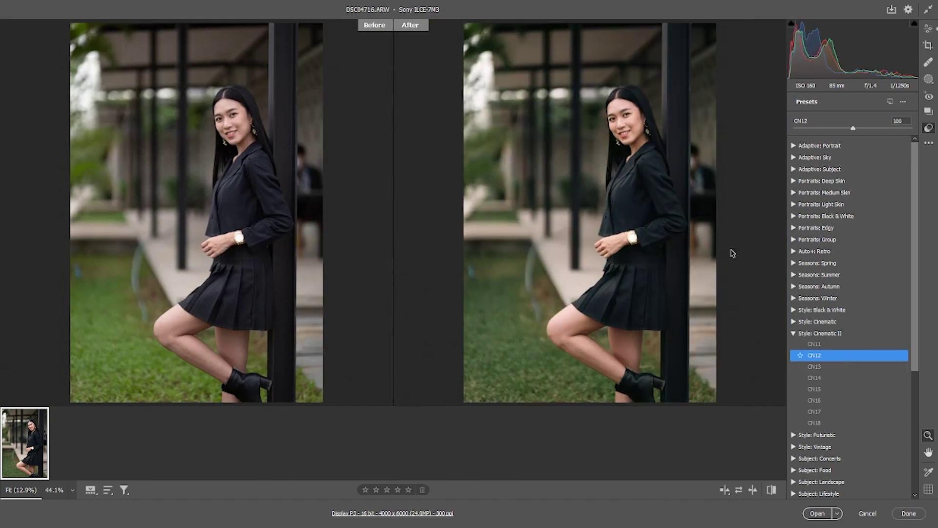
Step: Show the Edit panel with Adobe Color profile, As Shot white balance, Temperature 5500, Tint +7
left_click(928, 29)
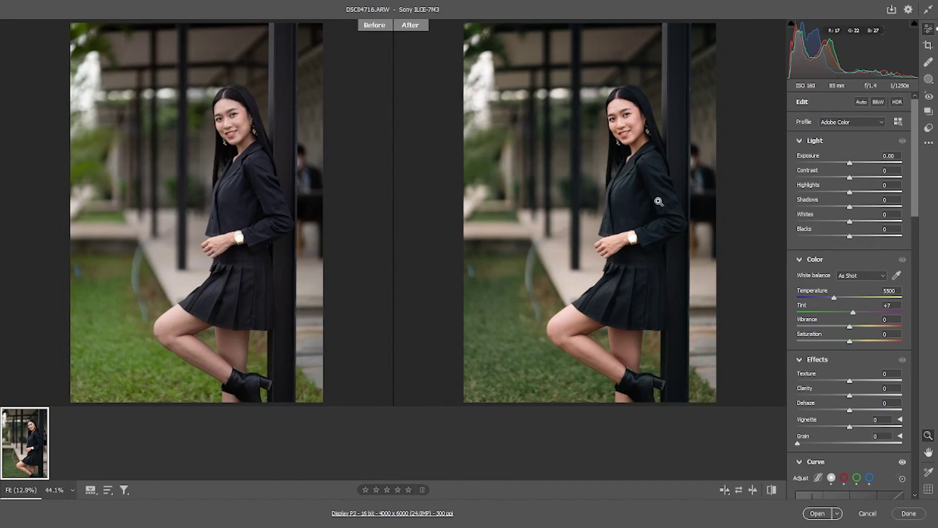
scroll(623, 156, "up", 2)
scroll(643, 120, "down", 2)
scroll(859, 381, "down", 5)
scroll(860, 376, "up", 4)
scroll(861, 369, "up", 1)
scroll(842, 337, "down", 2)
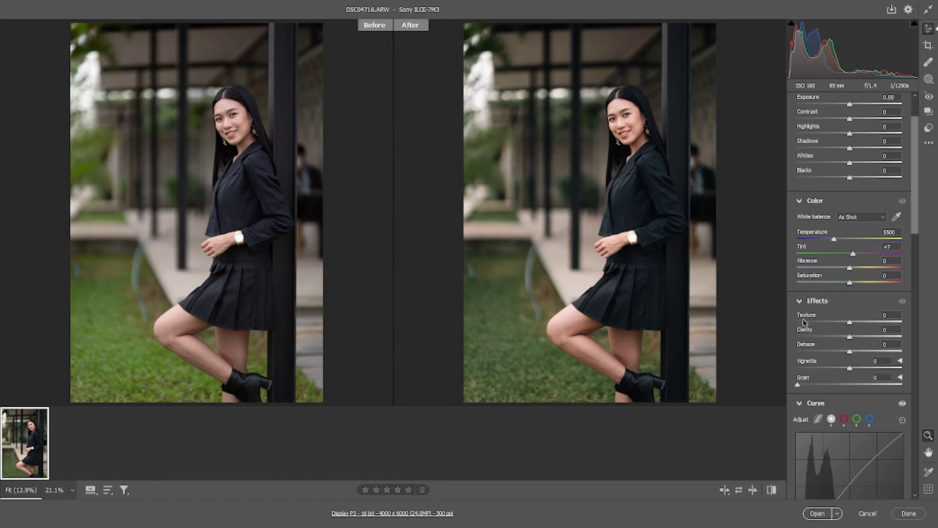
scroll(834, 362, "down", 2)
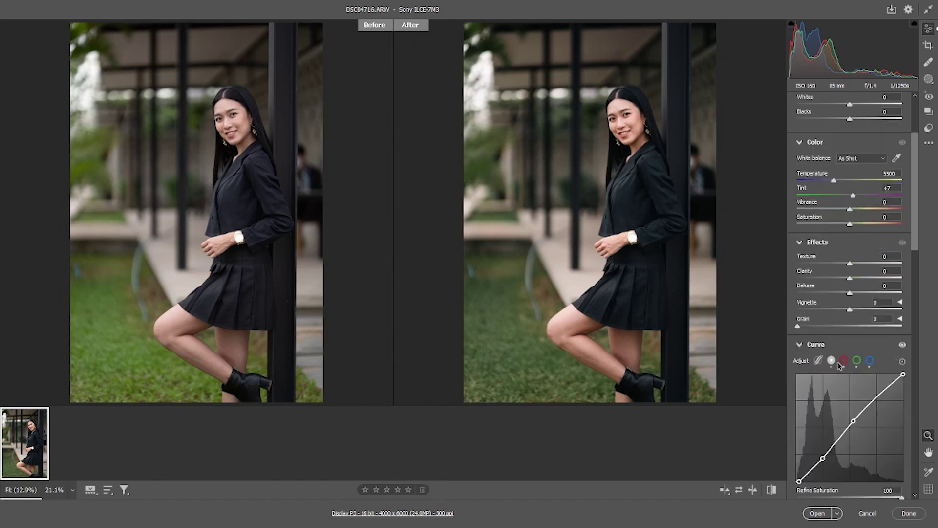
scroll(839, 364, "down", 2)
scroll(839, 365, "up", 2)
scroll(838, 383, "down", 5)
scroll(837, 383, "down", 2)
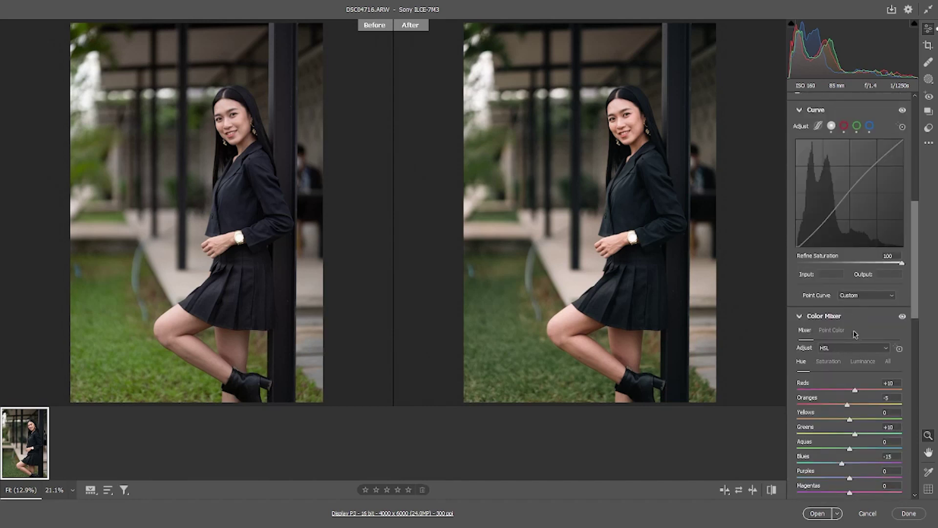
scroll(854, 334, "down", 2)
scroll(855, 335, "down", 1)
scroll(852, 337, "down", 3)
scroll(852, 336, "down", 2)
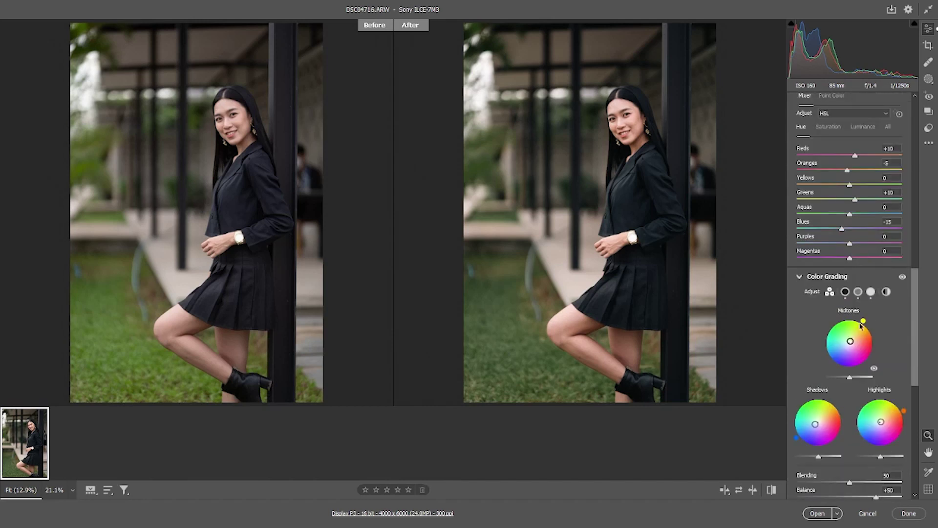
scroll(860, 326, "down", 2)
scroll(840, 324, "down", 6)
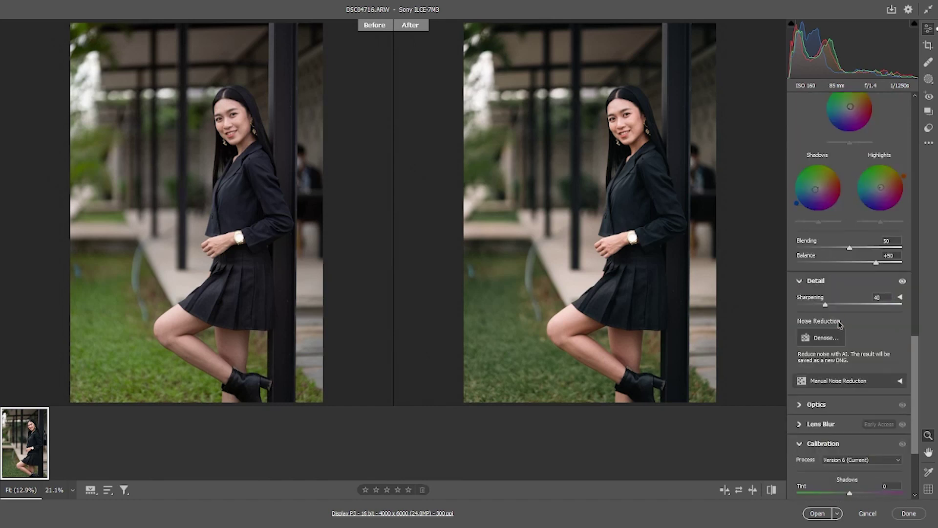
scroll(867, 379, "up", 5)
scroll(865, 371, "up", 5)
scroll(864, 364, "up", 4)
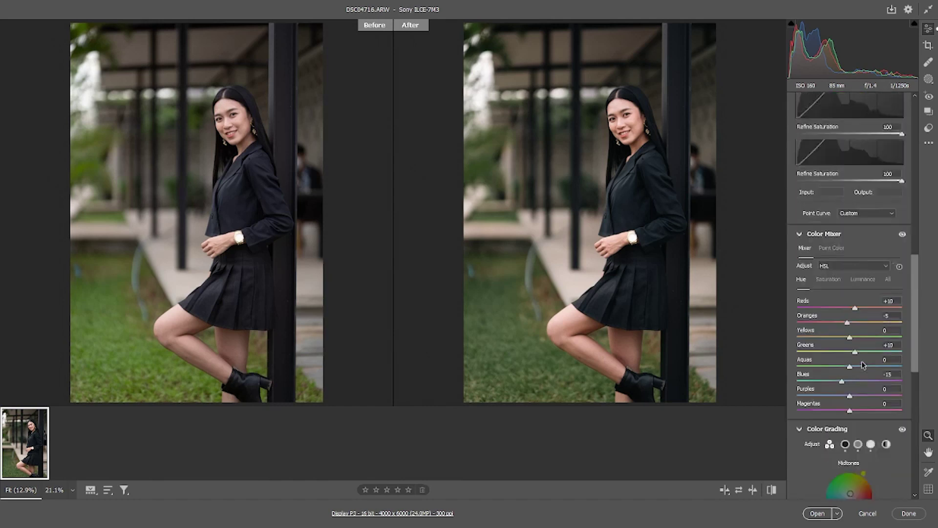
scroll(862, 365, "up", 7)
scroll(864, 363, "up", 4)
scroll(866, 362, "up", 6)
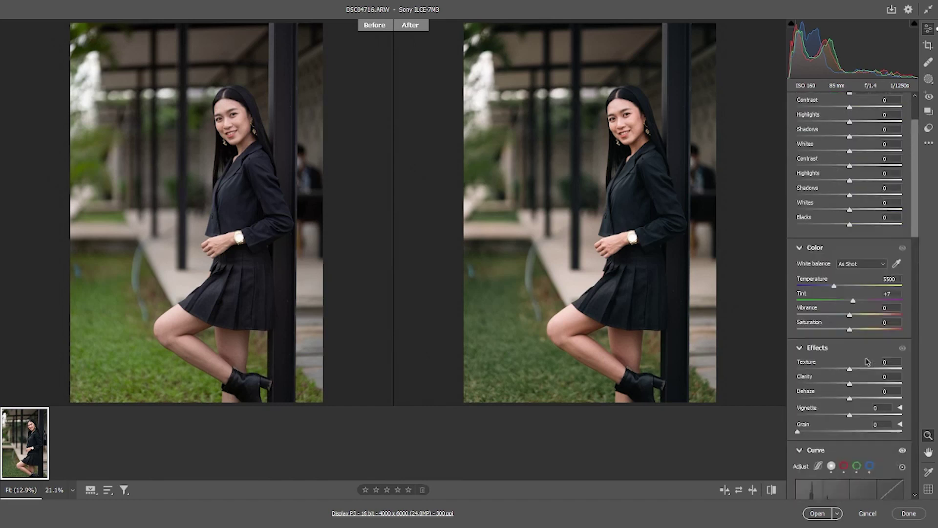
scroll(867, 361, "up", 1)
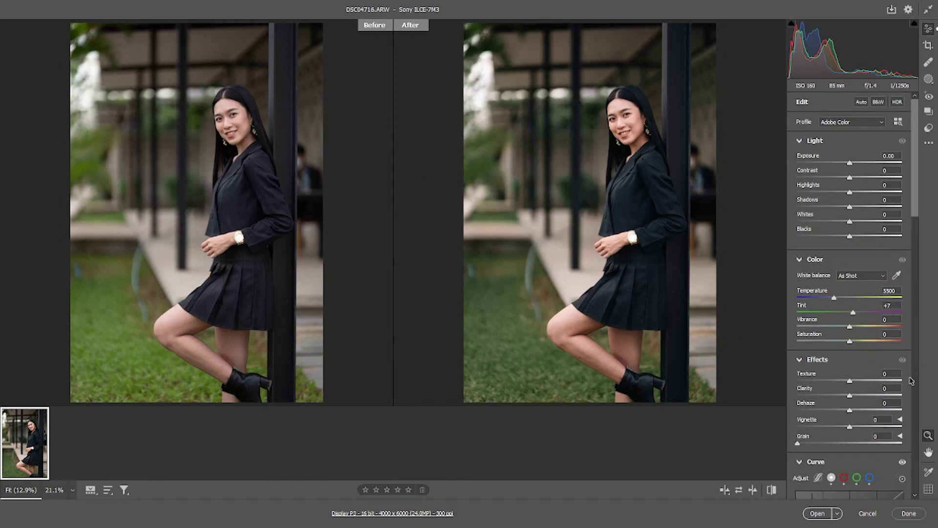
scroll(880, 415, "down", 2)
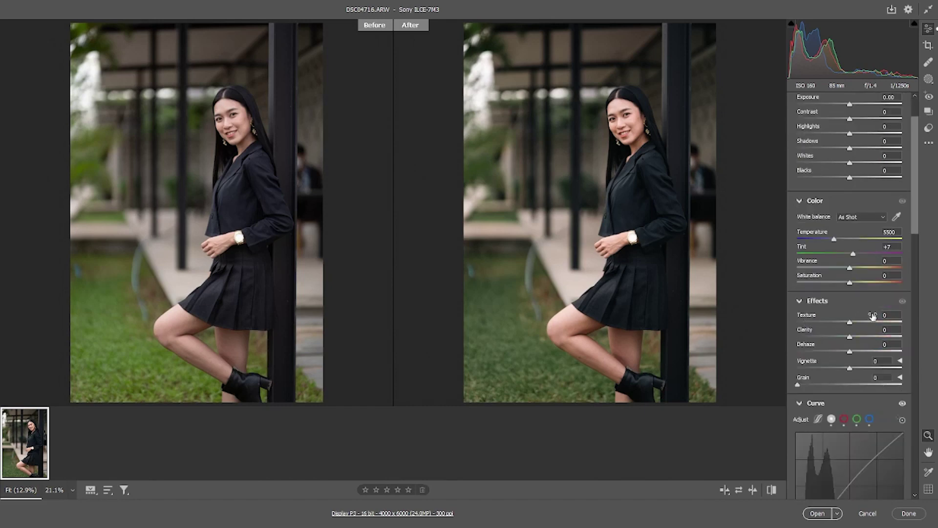
scroll(712, 210, "up", 2)
scroll(703, 195, "up", 2)
scroll(694, 178, "down", 4)
scroll(693, 177, "down", 2)
scroll(694, 178, "up", 2)
scroll(876, 200, "up", 2)
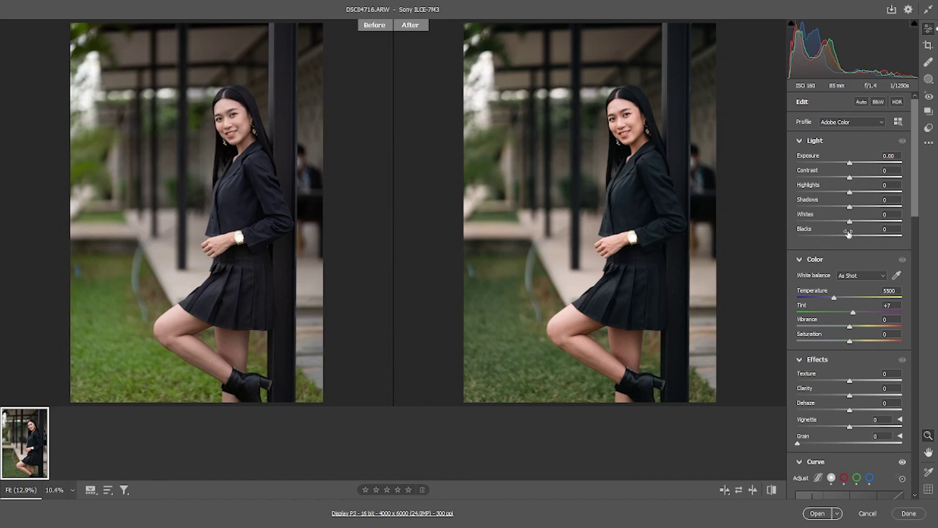
Step: Set Blacks to +75, Whites to -100 and Contrast to about +20 in the Light panel
left_click_drag(851, 238, 849, 241)
left_click_drag(849, 240, 878, 239)
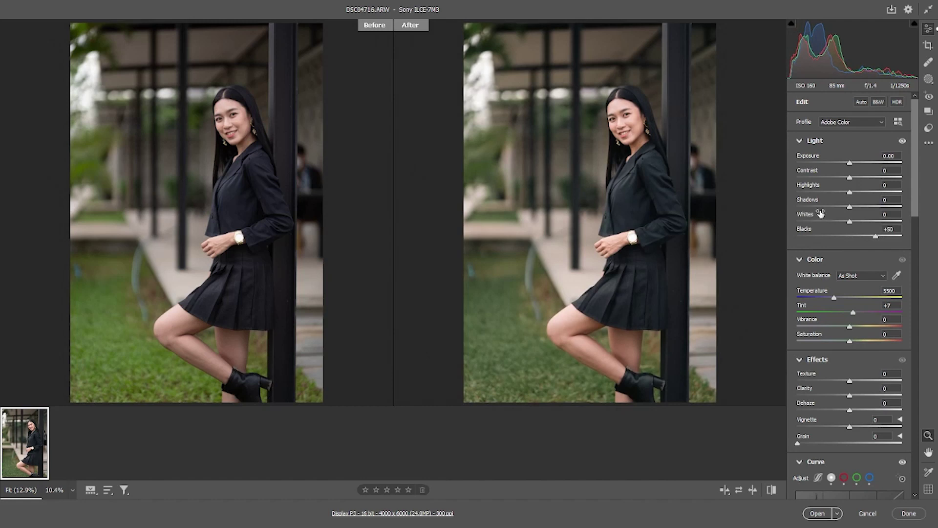
left_click_drag(851, 223, 782, 224)
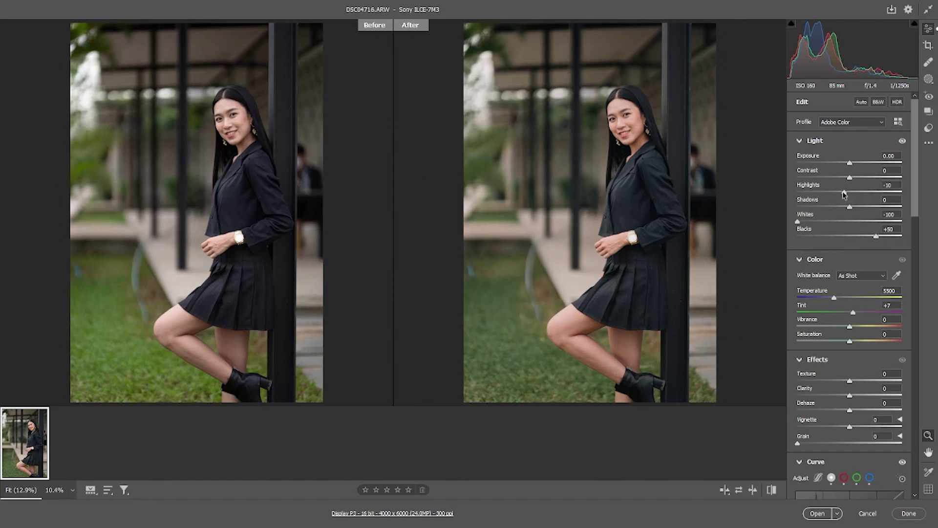
left_click_drag(849, 179, 861, 181)
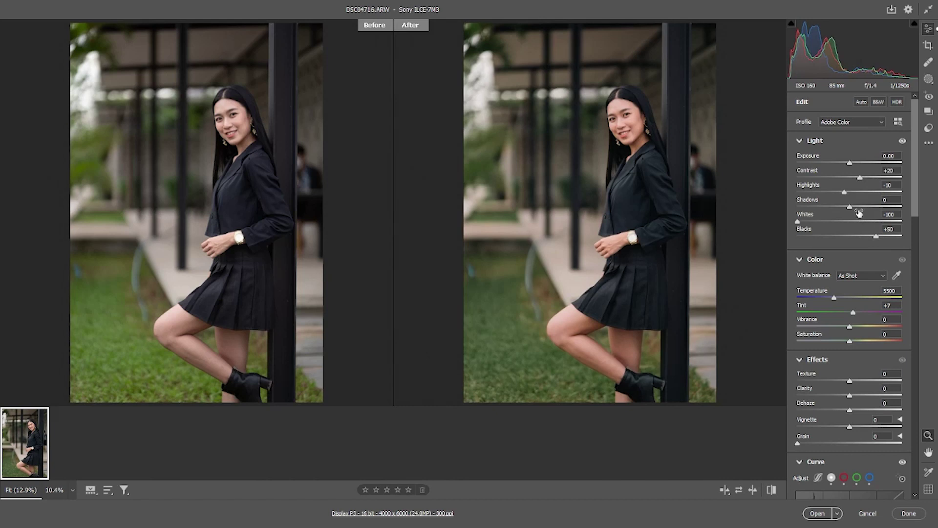
left_click_drag(876, 237, 882, 237)
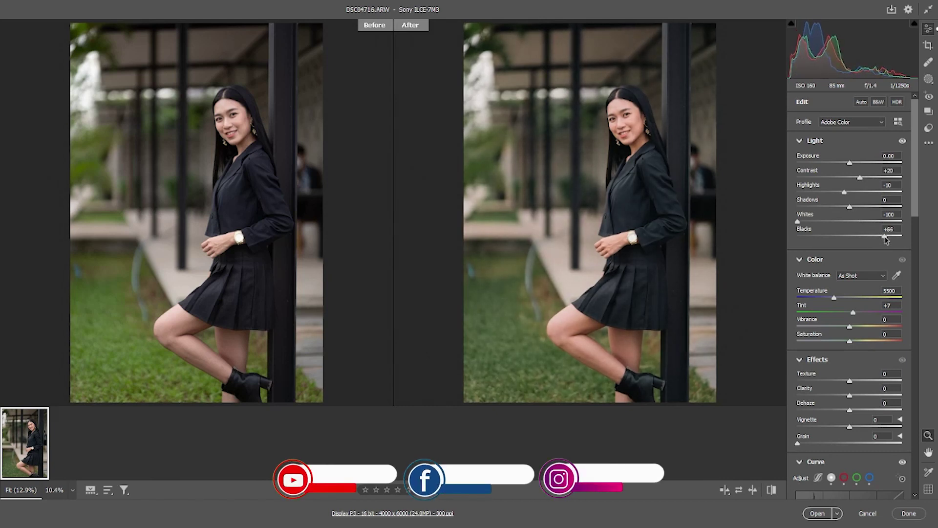
left_click_drag(882, 236, 888, 238)
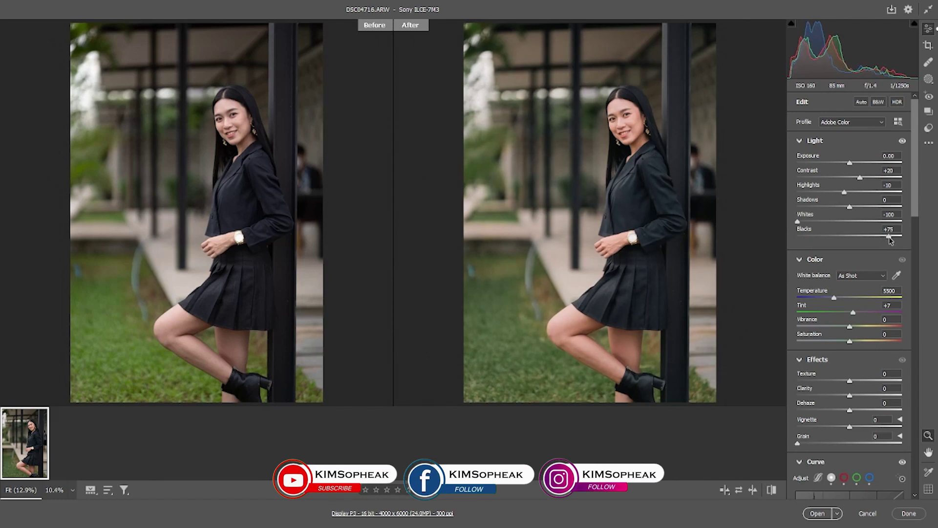
scroll(684, 147, "up", 5)
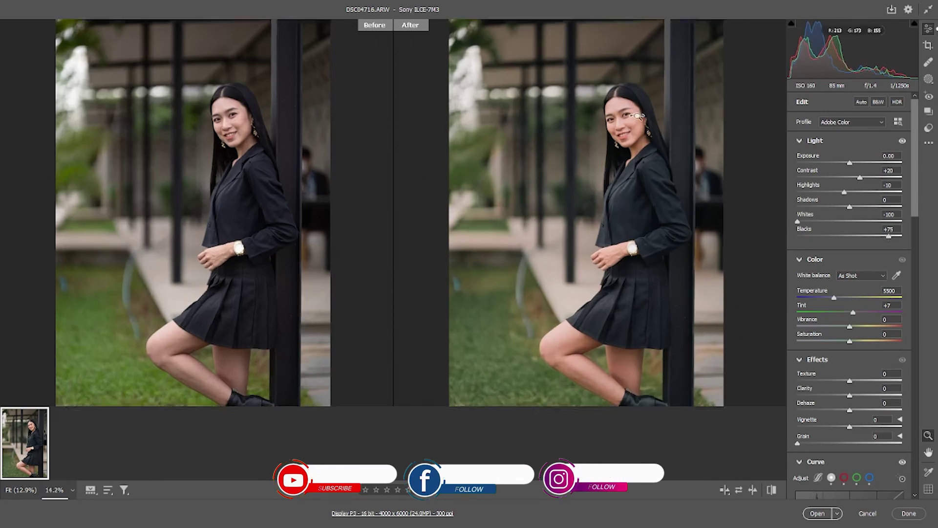
scroll(688, 120, "down", 2)
scroll(687, 119, "down", 3)
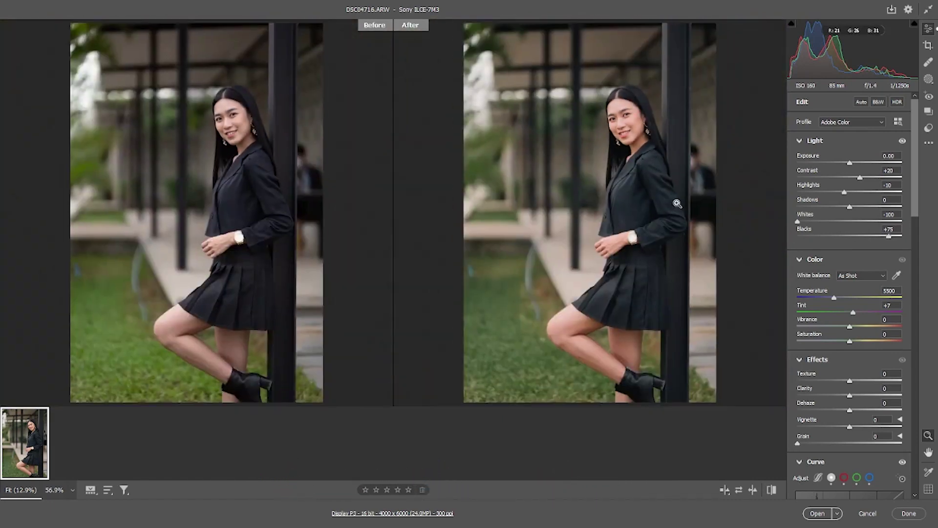
Step: Lower Shadows to -10 and scroll down to the Color Mixer hue settings
left_click_drag(849, 206, 844, 207)
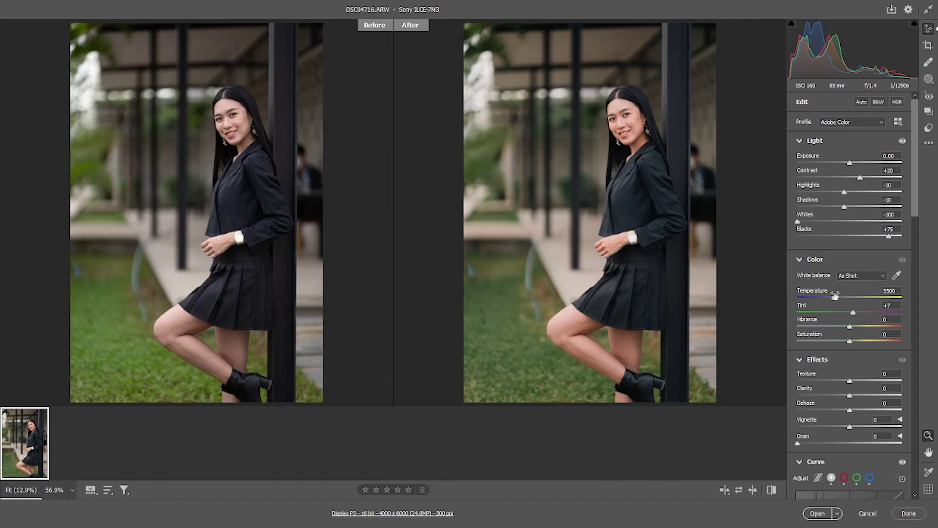
left_click_drag(918, 218, 917, 355)
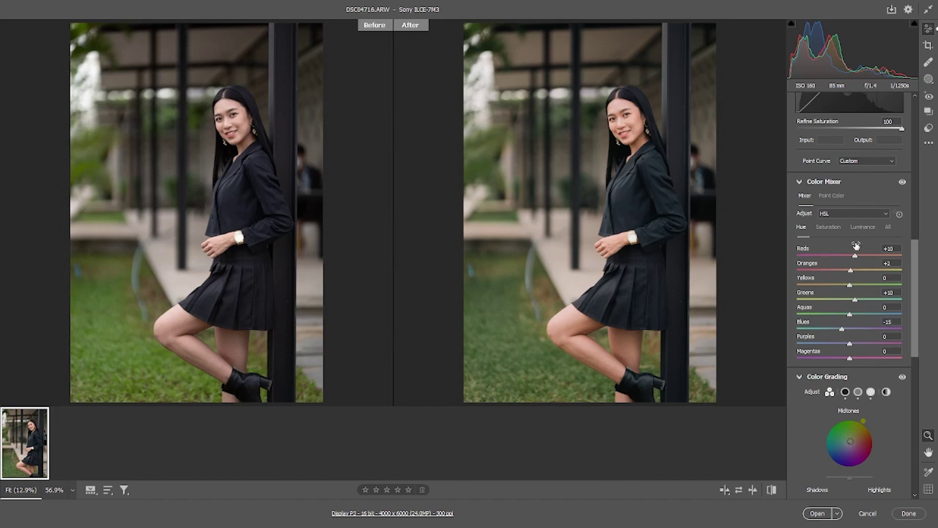
Step: Set Color Mixer Oranges saturation to -10, checking the skin on the zoomed-in legs
left_click(828, 226)
left_click_drag(851, 272, 852, 275)
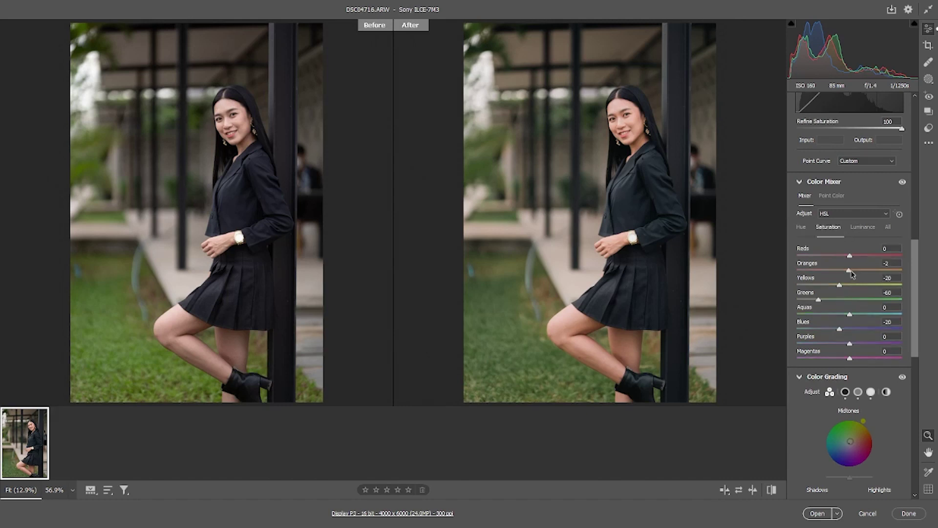
left_click_drag(849, 274, 846, 274)
left_click_drag(844, 273, 846, 274)
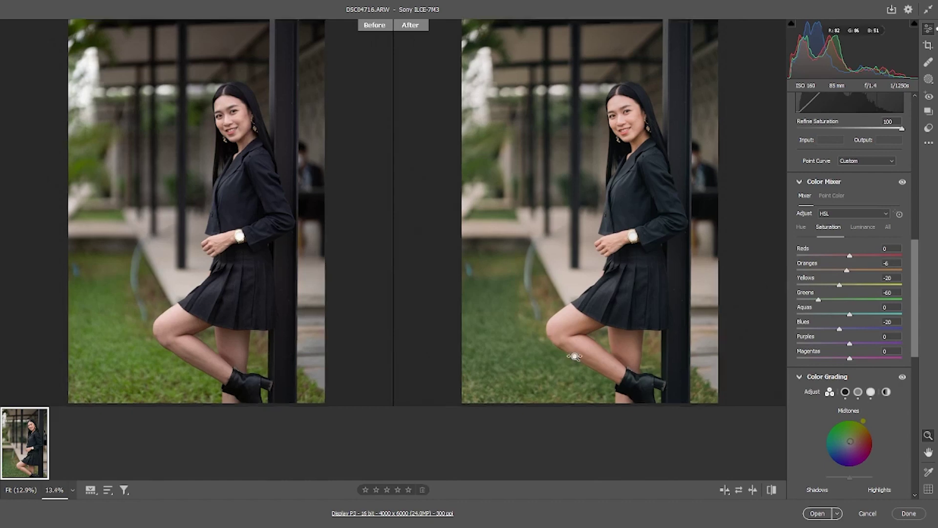
left_click(569, 356)
scroll(676, 333, "down", 3)
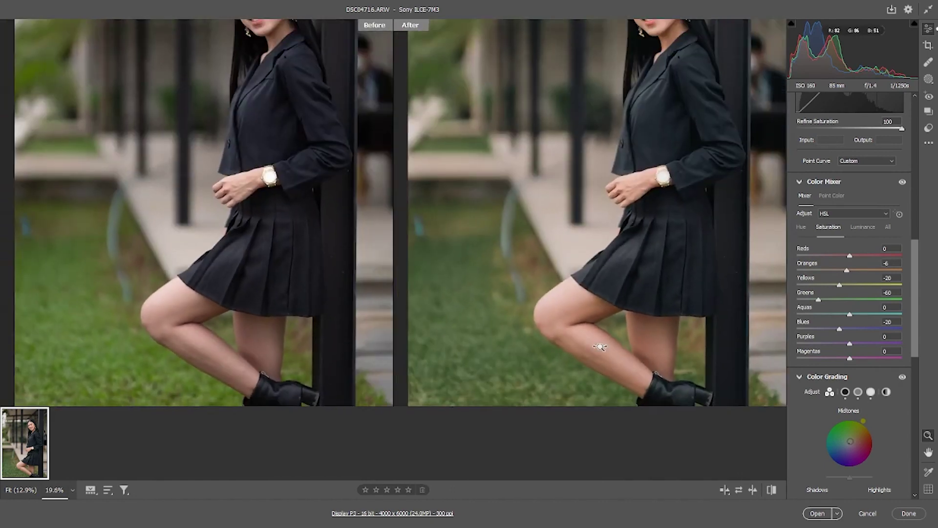
scroll(603, 341, "down", 2)
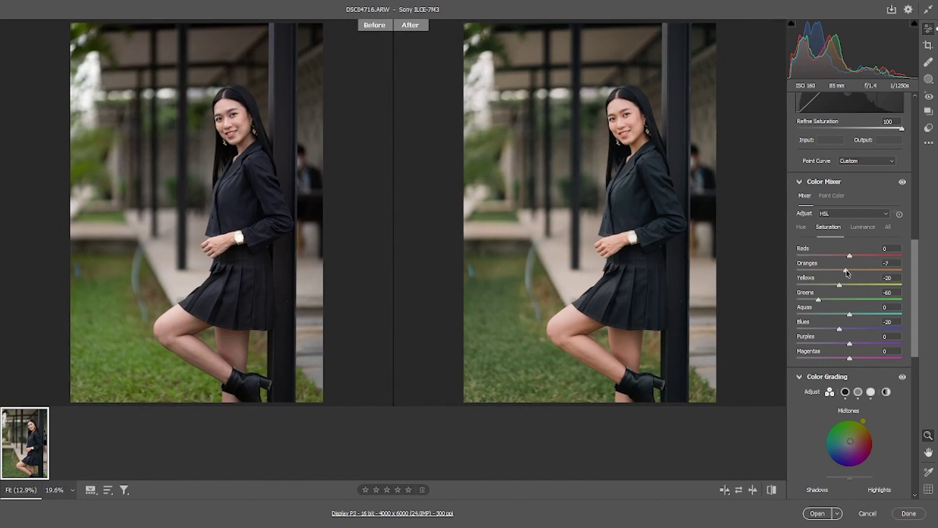
left_click_drag(844, 272, 845, 272)
Step: Delete the lower point from the tone curve
scroll(850, 220, "up", 1)
scroll(850, 220, "up", 2)
scroll(855, 210, "up", 2)
scroll(864, 205, "up", 3)
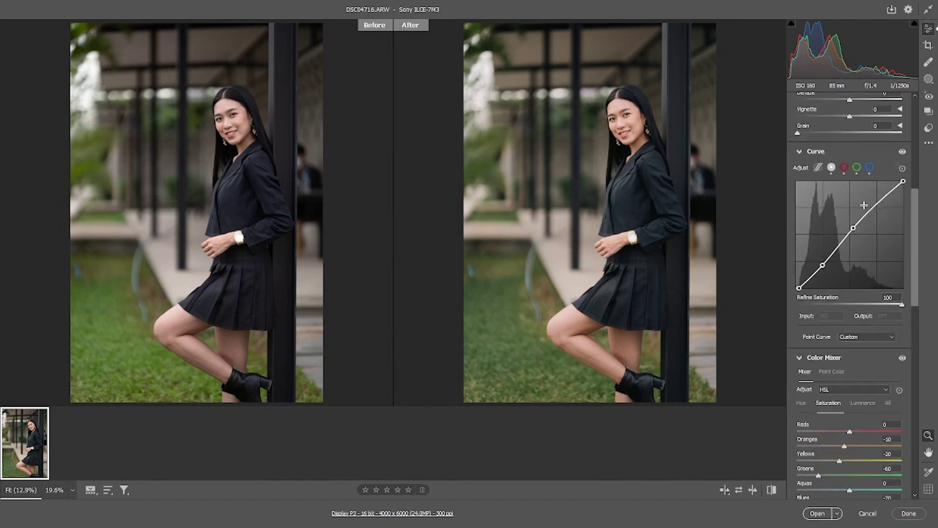
left_click_drag(822, 264, 822, 264)
key("Delete")
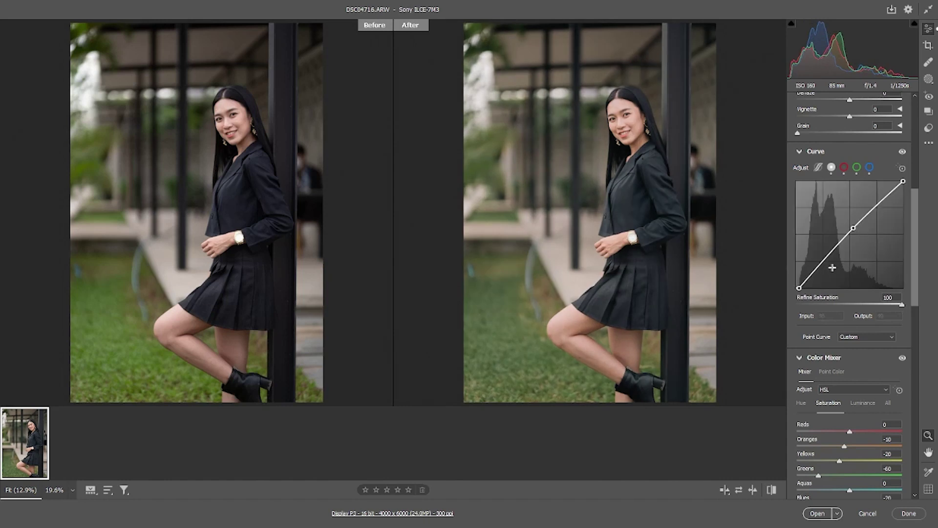
Step: Set the Color Grading shadows wheel Luminance to -25
left_click_drag(916, 242, 925, 367)
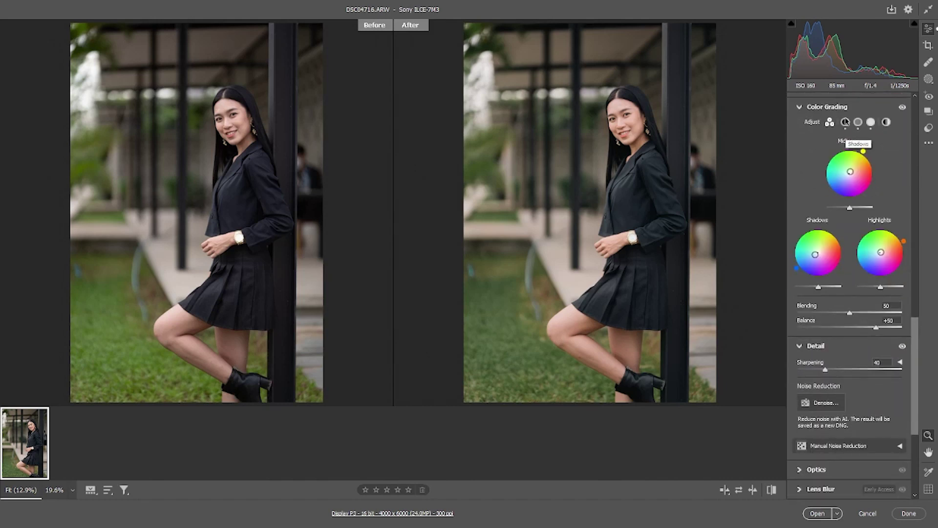
left_click(845, 122)
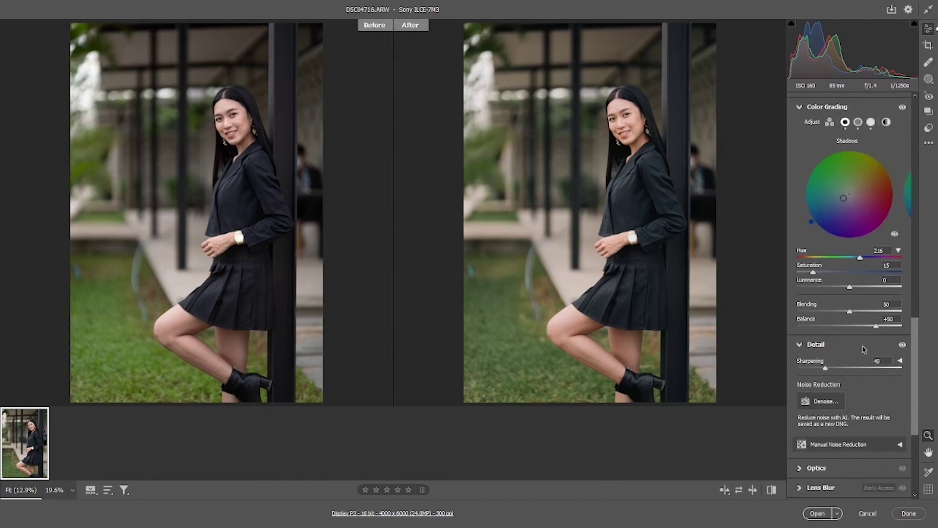
mouse_move(849, 287)
left_mouse_down()
mouse_move(816, 290)
mouse_move(837, 288)
left_mouse_up()
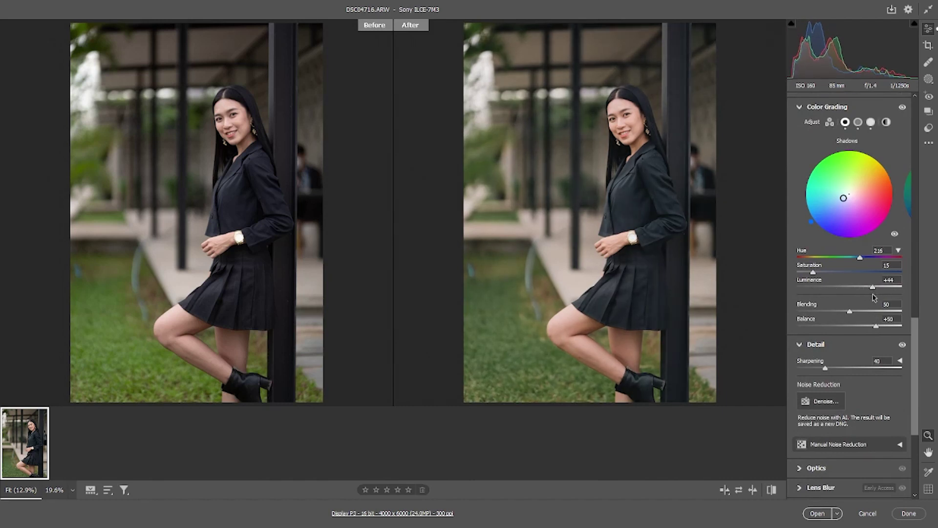
left_click_drag(837, 301, 836, 294)
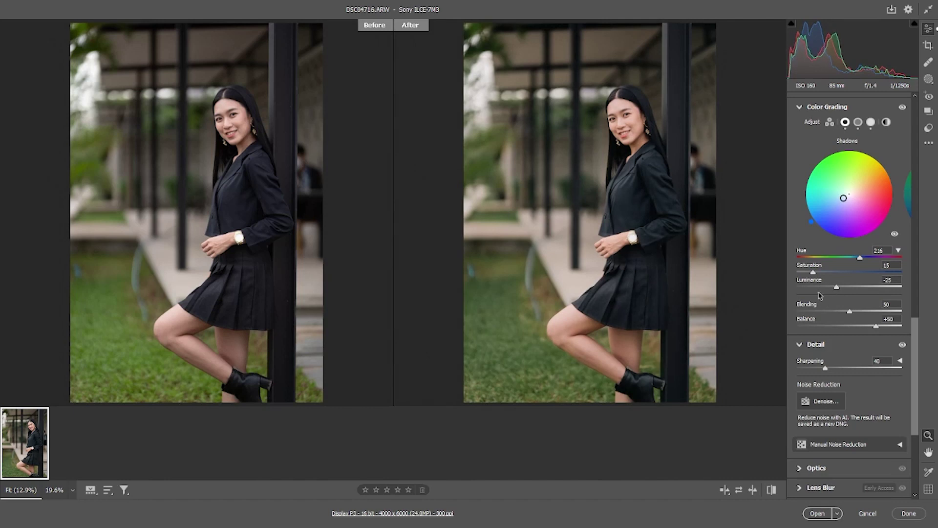
left_click_drag(912, 338, 917, 416)
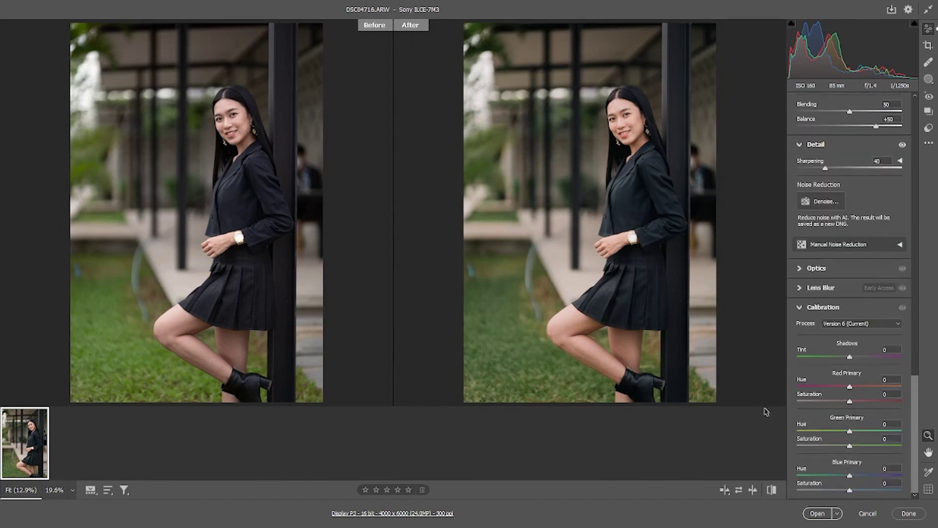
mouse_move(851, 434)
left_mouse_down()
mouse_move(869, 436)
mouse_move(851, 434)
left_mouse_up()
left_click_drag(917, 401, 919, 343)
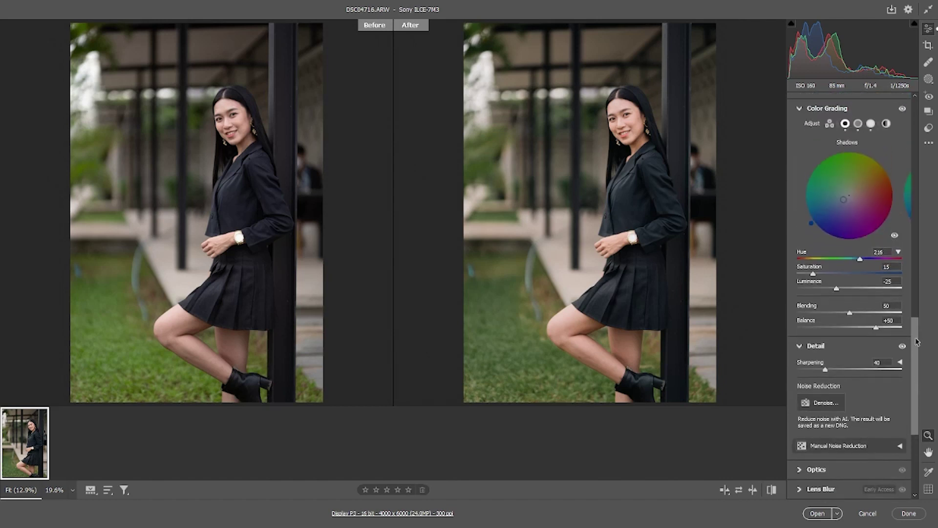
left_click_drag(916, 342, 914, 405)
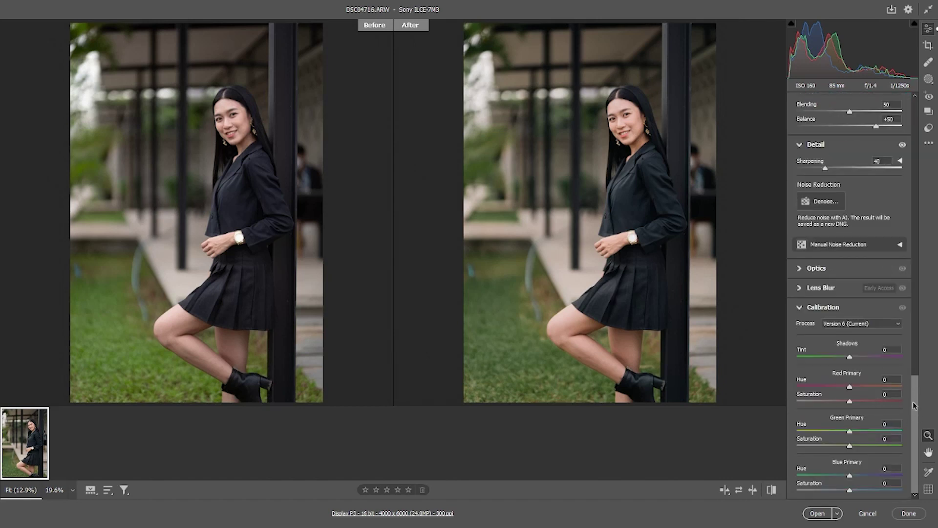
left_click_drag(914, 405, 915, 122)
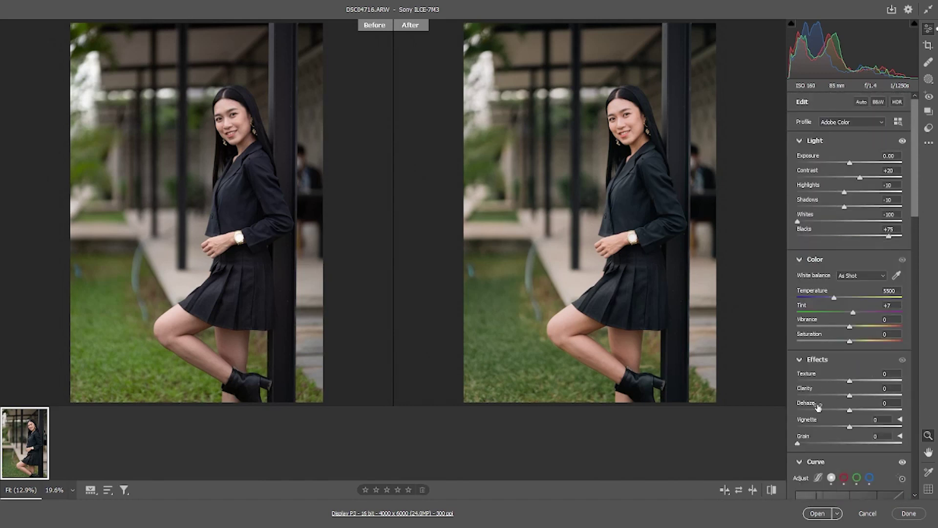
Step: Raise Clarity to +9 and check the face up close before fitting the view
left_click_drag(851, 395, 855, 395)
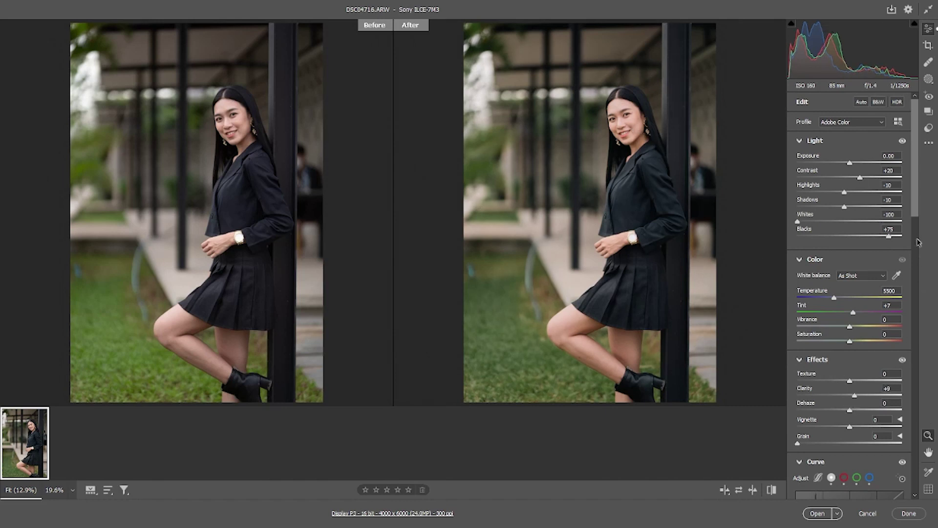
left_click_drag(635, 147, 694, 116)
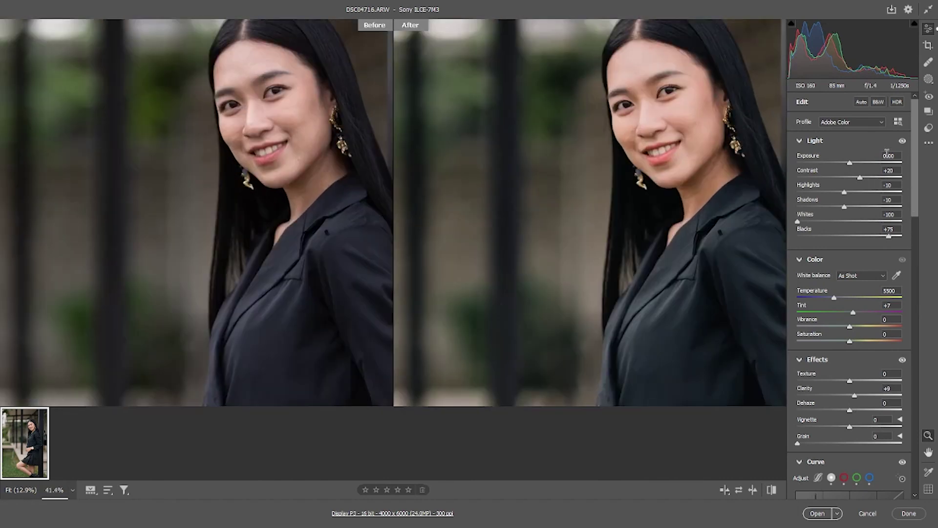
key("ctrl+0")
Step: Scroll down to the Detail settings showing Sharpening at 40
mouse_move(911, 192)
left_mouse_down()
mouse_move(927, 322)
mouse_move(923, 400)
left_mouse_up()
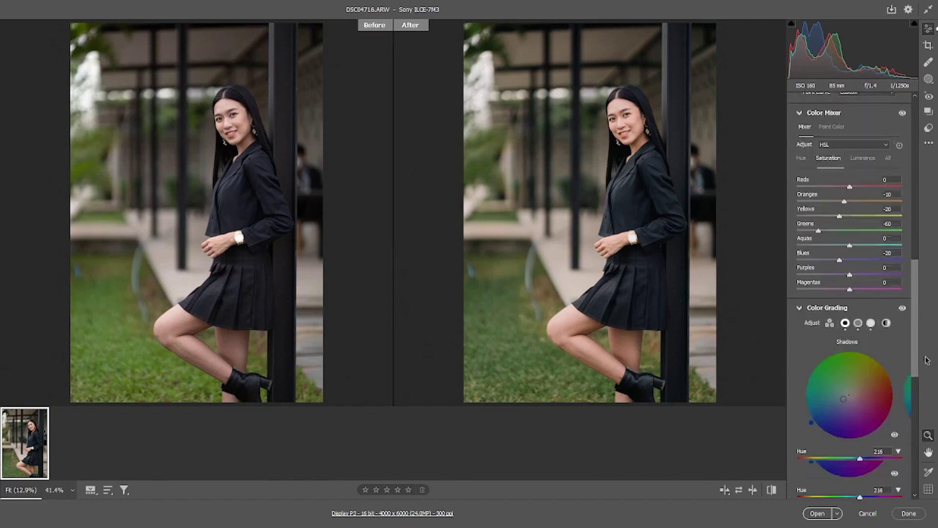
scroll(854, 343, "down", 1)
scroll(854, 343, "down", 1)
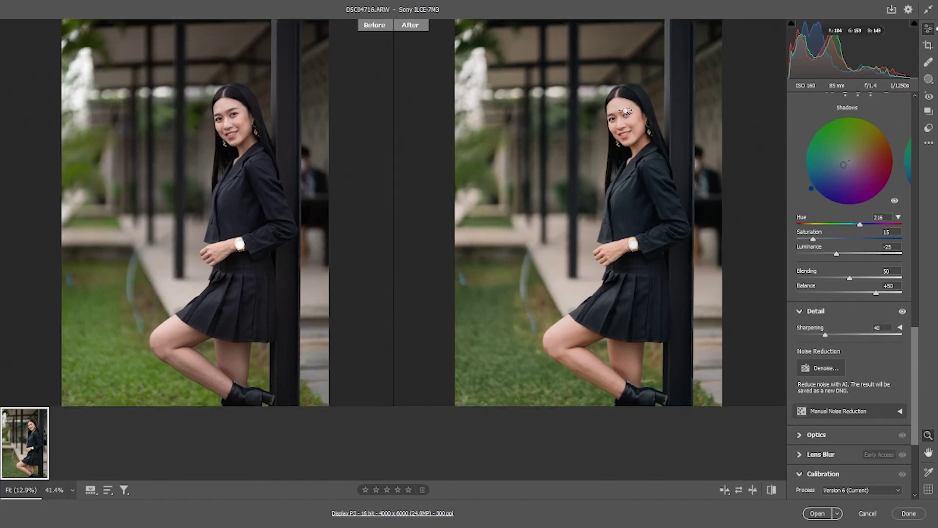
scroll(658, 100, "up", 5)
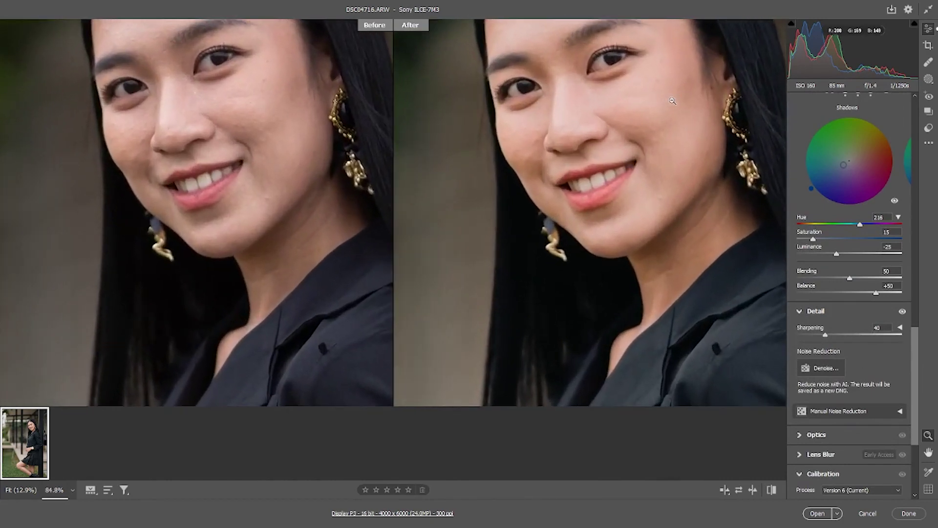
scroll(664, 107, "down", 5)
scroll(680, 136, "up", 3)
scroll(686, 163, "up", 2)
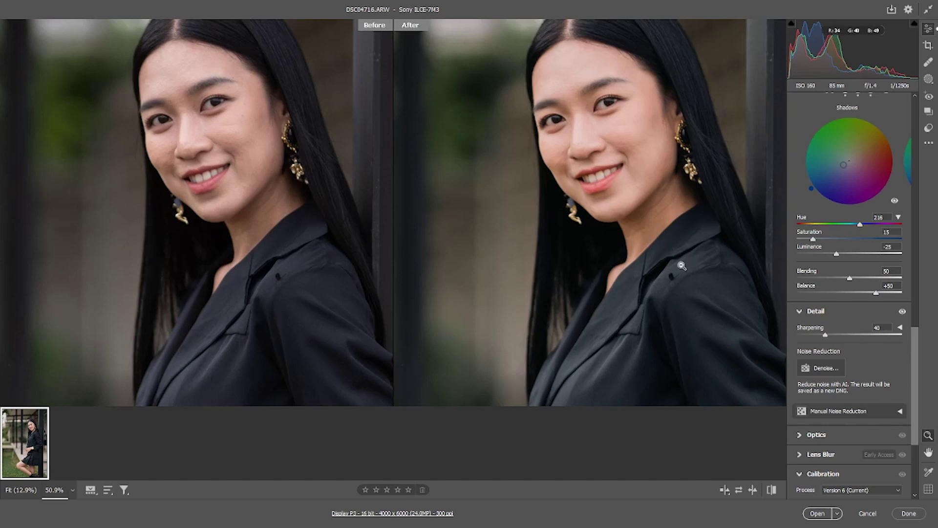
scroll(664, 196, "down", 4)
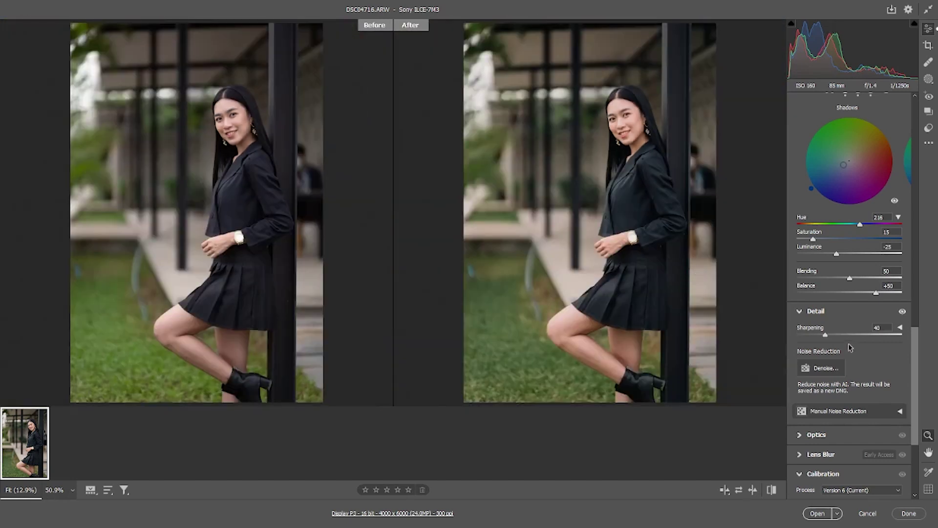
left_click_drag(825, 334, 855, 335)
left_click_drag(852, 340, 854, 340)
scroll(618, 124, "up", 3)
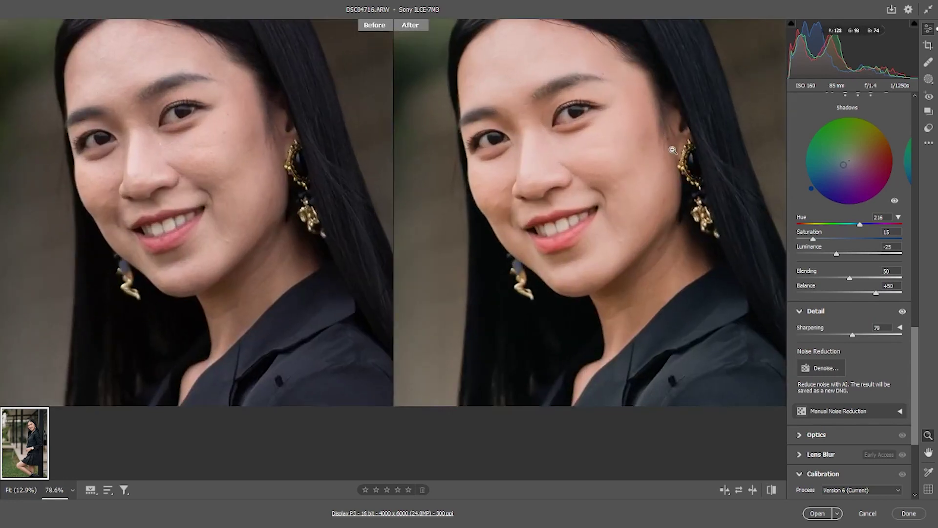
scroll(673, 150, "down", 5)
scroll(668, 205, "down", 1)
scroll(665, 249, "up", 1)
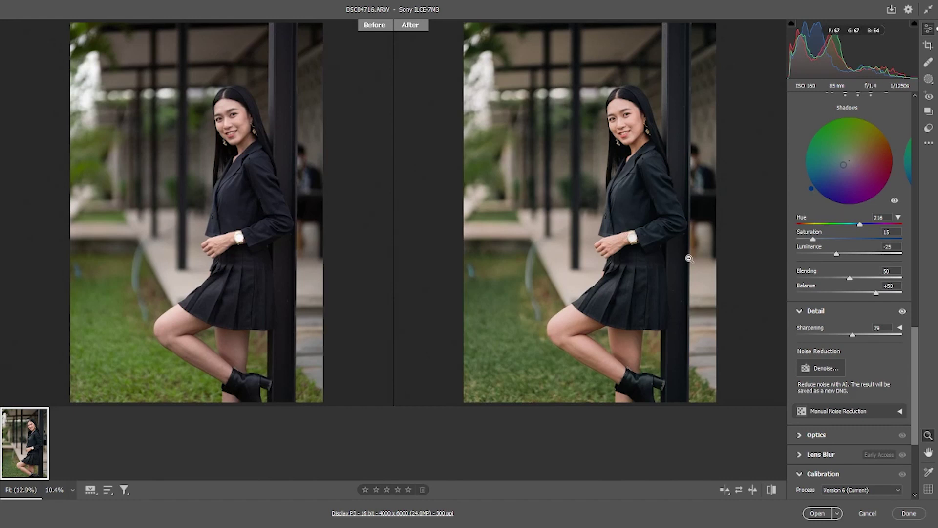
scroll(626, 142, "up", 2)
scroll(638, 133, "down", 2)
scroll(686, 313, "down", 2)
scroll(715, 206, "up", 1)
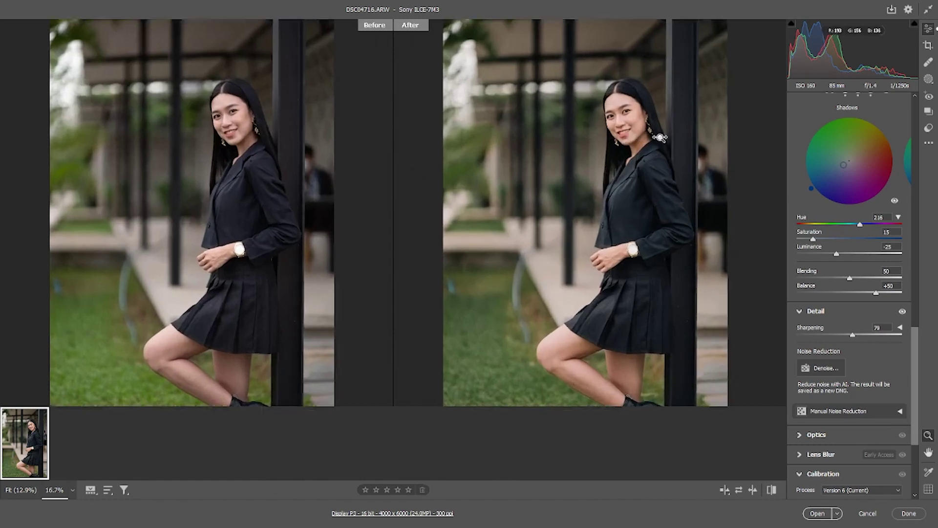
scroll(697, 114, "up", 3)
scroll(676, 133, "down", 1)
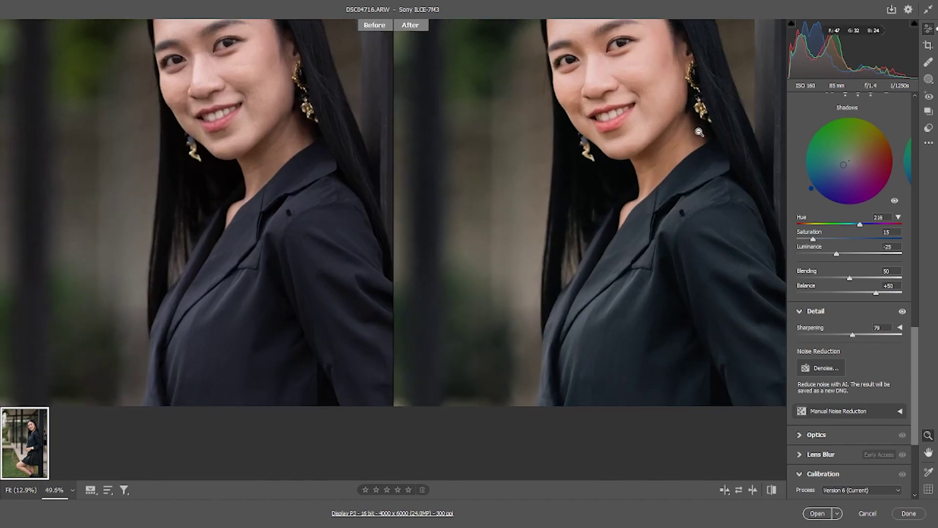
scroll(674, 157, "down", 2)
scroll(670, 186, "down", 1)
scroll(667, 208, "up", 1)
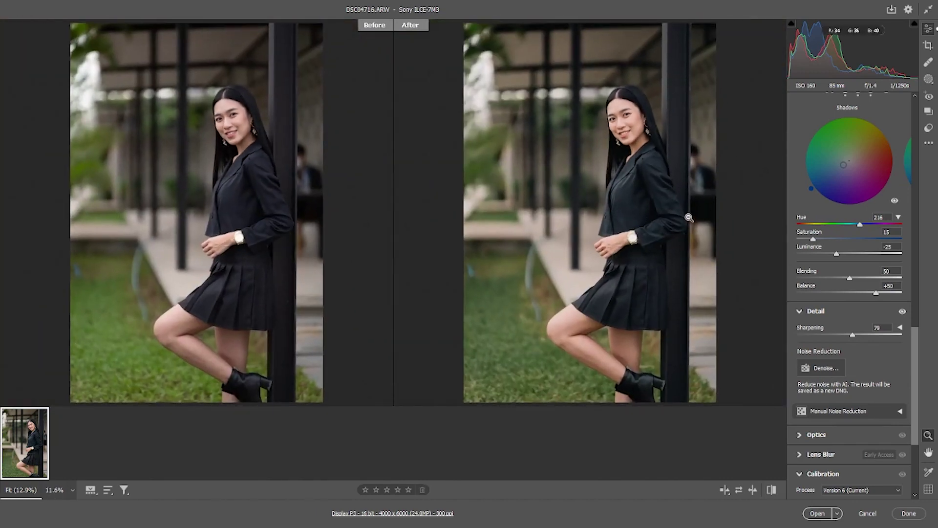
scroll(641, 143, "up", 2)
scroll(648, 141, "up", 1)
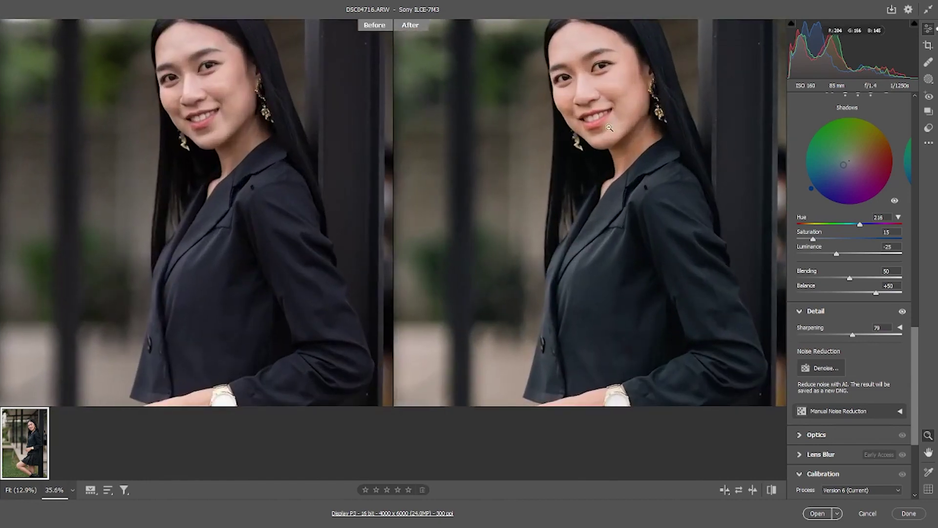
scroll(653, 139, "up", 1)
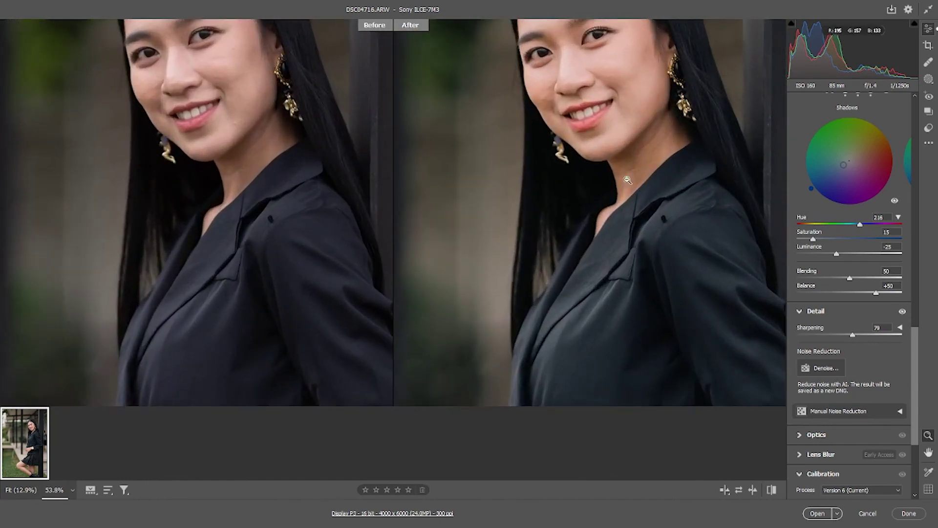
scroll(655, 215, "down", 2)
scroll(606, 327, "down", 2)
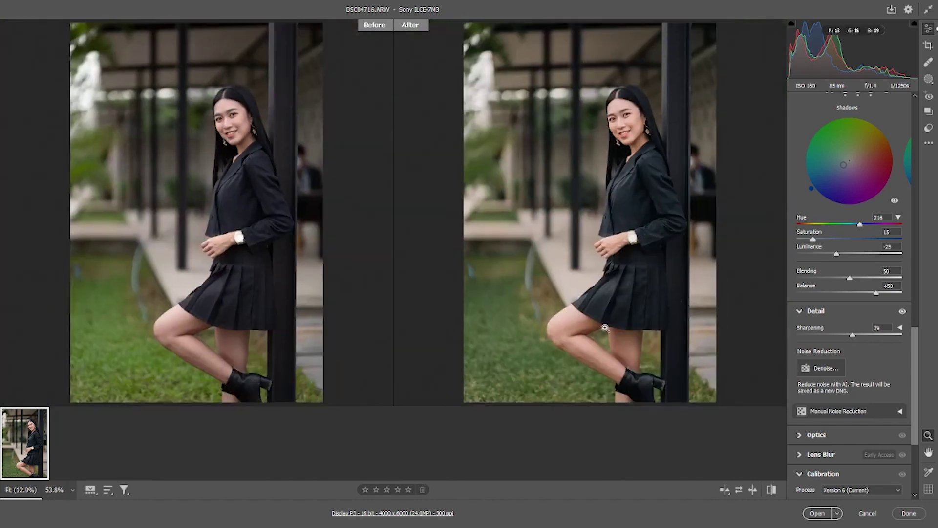
scroll(611, 342, "up", 1)
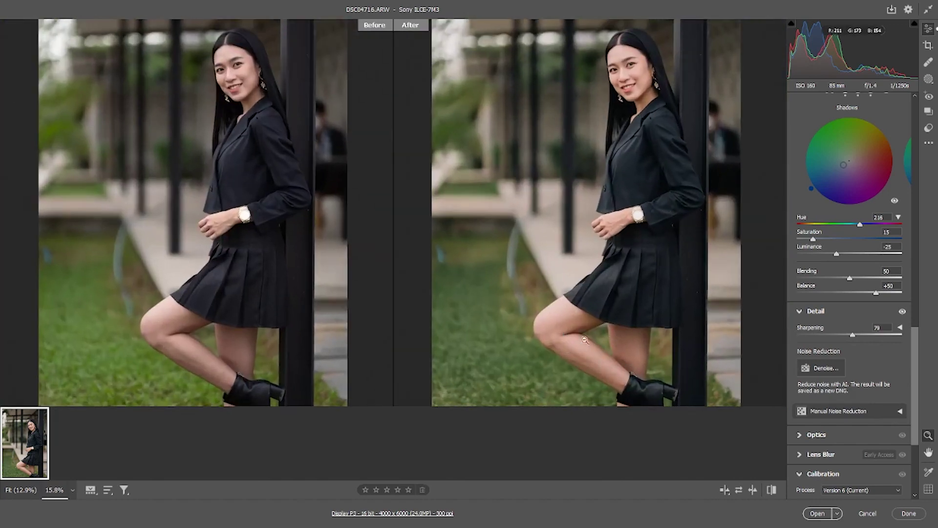
scroll(621, 192, "down", 1)
scroll(657, 147, "up", 1)
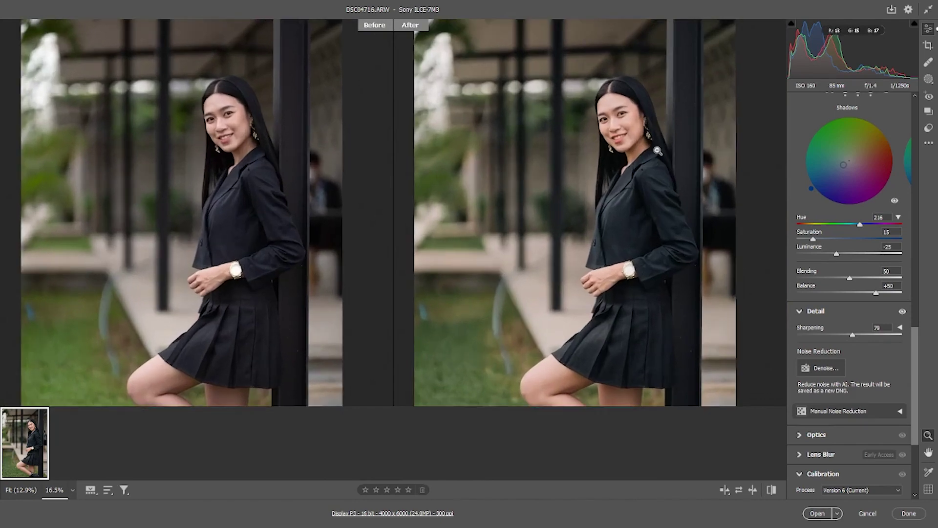
scroll(658, 215, "down", 1)
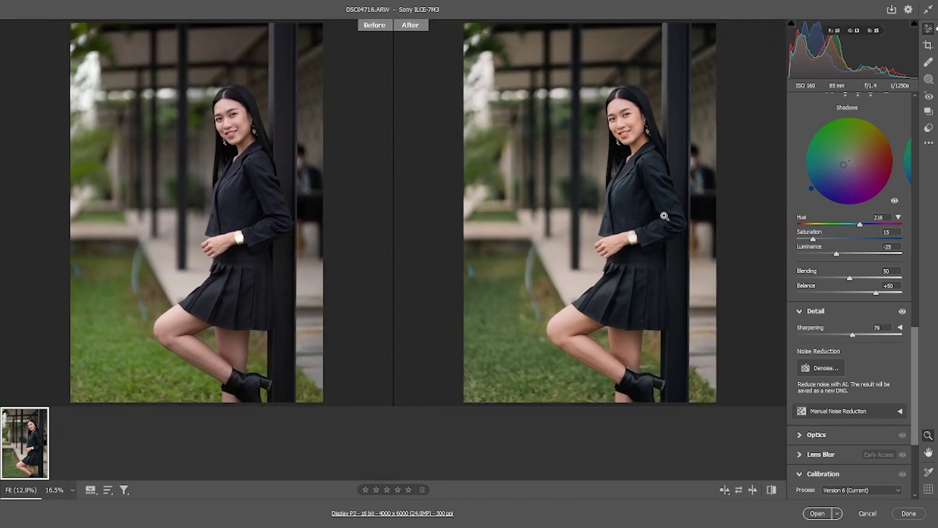
scroll(684, 146, "up", 1)
scroll(698, 130, "up", 2)
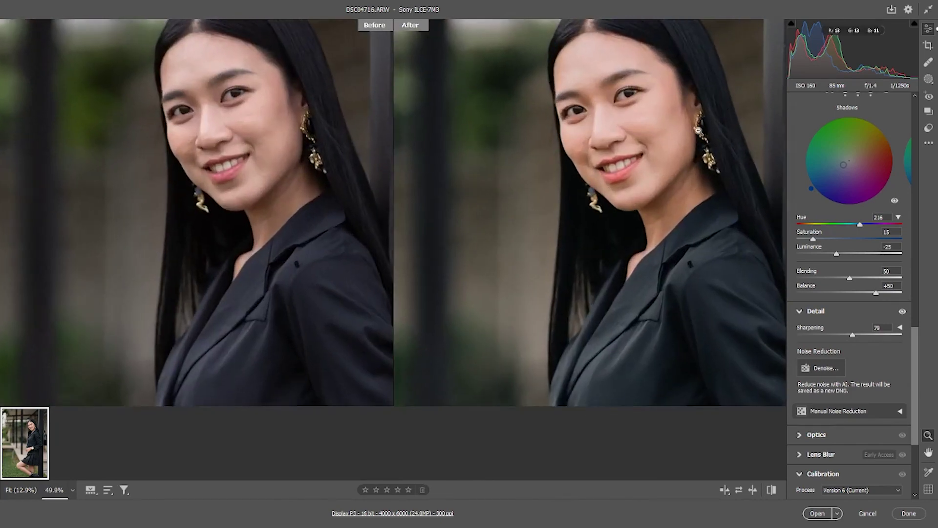
scroll(699, 131, "down", 2)
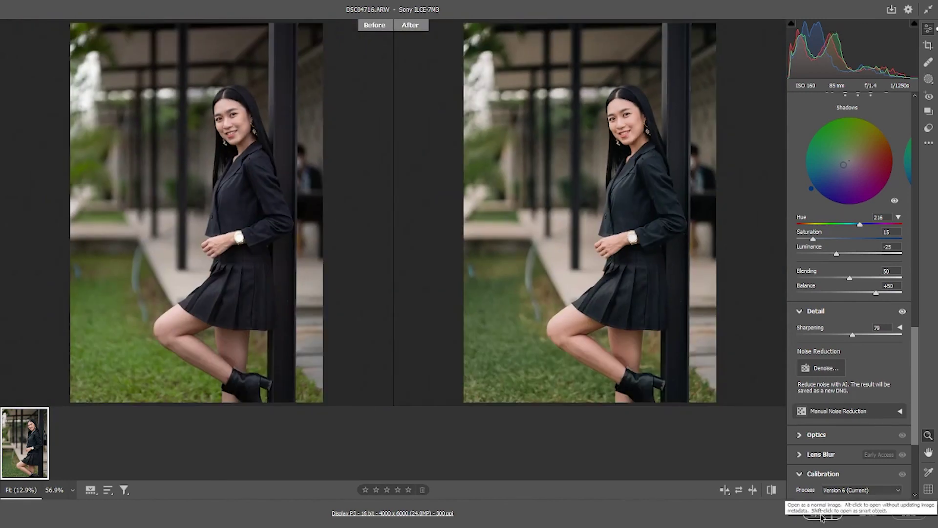
left_click(824, 518)
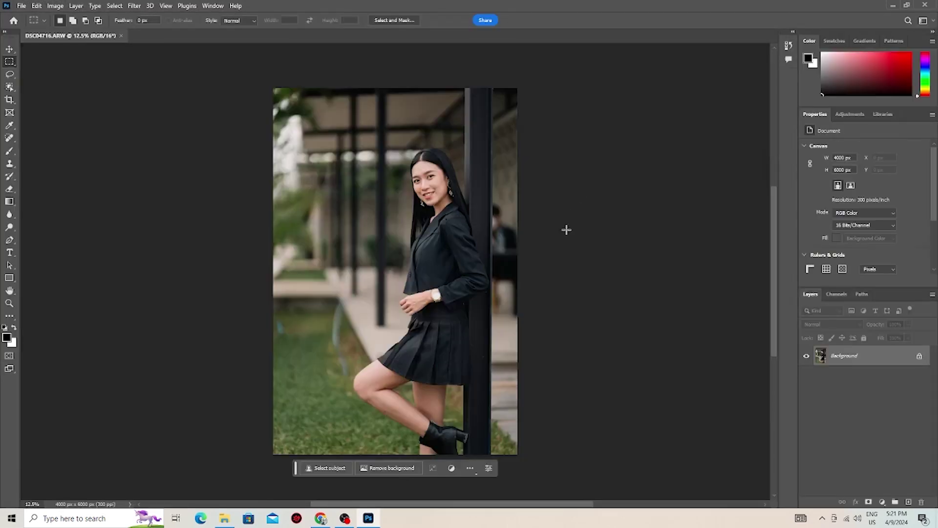
Step: Look through the Plugins and Filter menus and the panel list without choosing anything
left_click(185, 7)
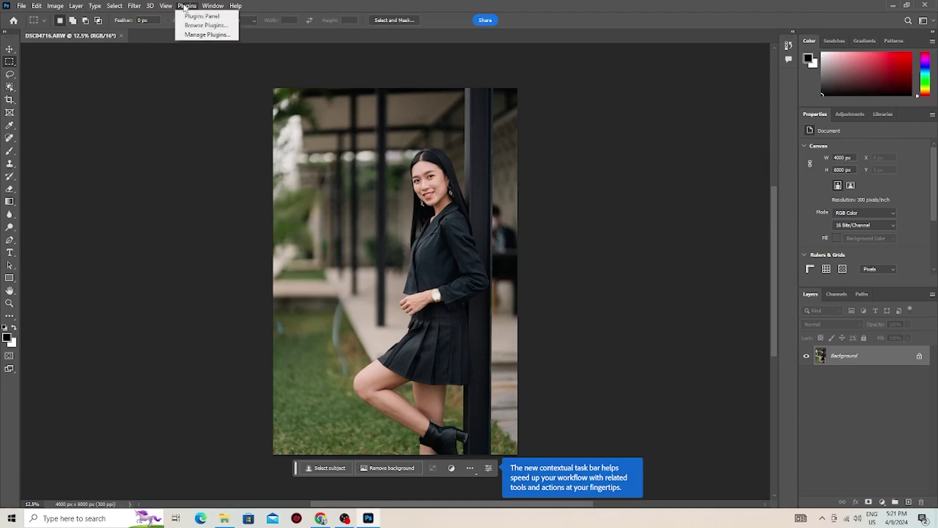
left_click(185, 7)
left_click(130, 7)
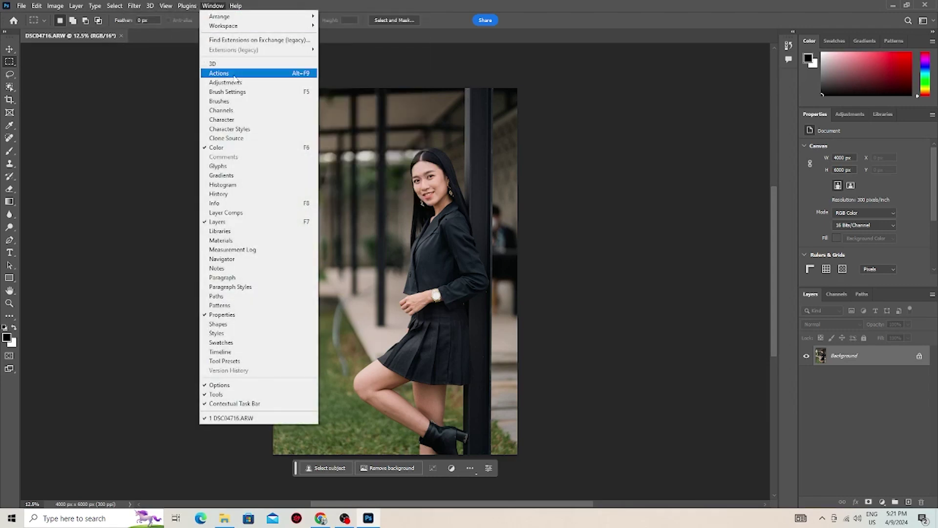
left_click(834, 357)
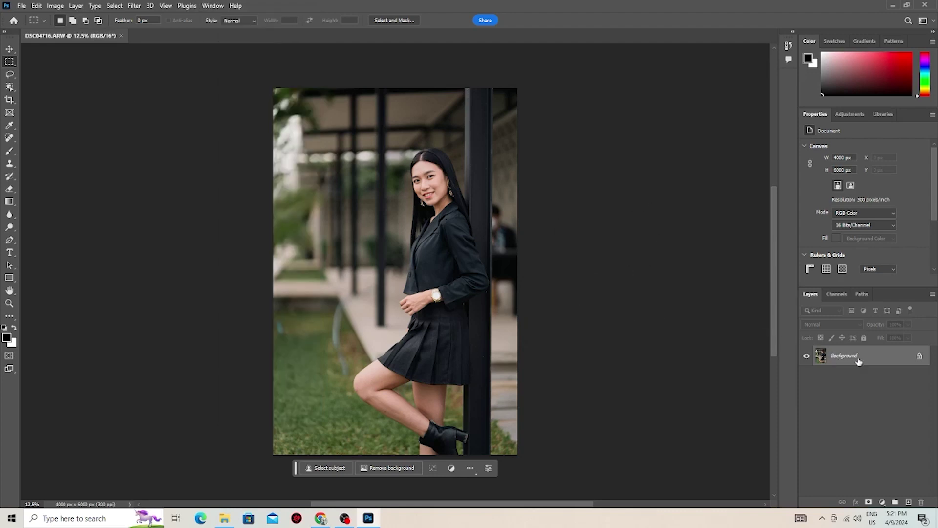
Step: Zoom the canvas in on the woman's face and frame it for retouching
mouse_move(433, 176)
left_mouse_down()
mouse_move(487, 190)
mouse_move(430, 191)
left_mouse_up()
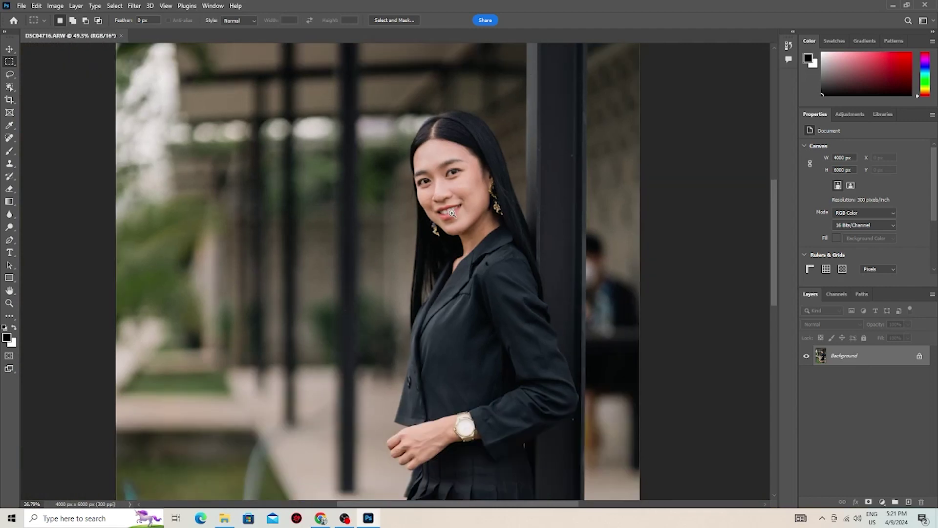
left_click_drag(524, 244, 465, 235)
left_click_drag(456, 200, 469, 198)
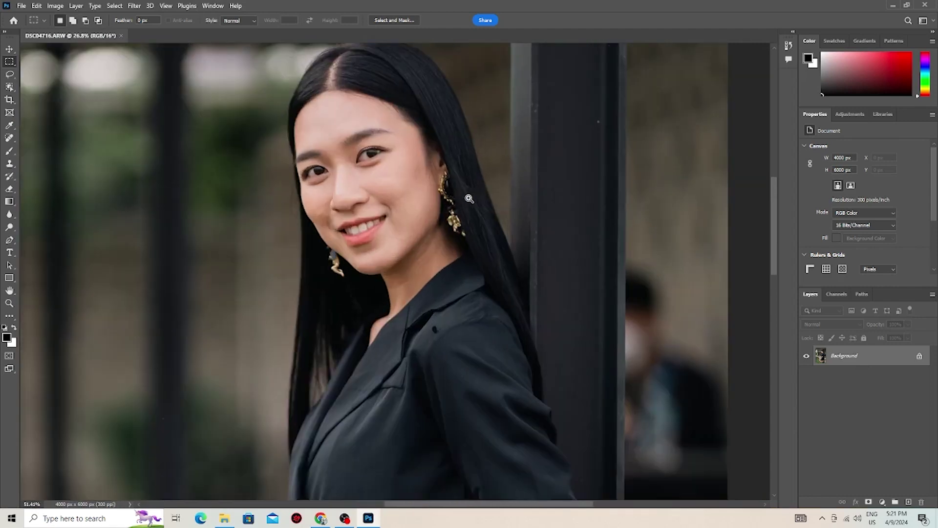
left_click_drag(589, 124, 557, 171)
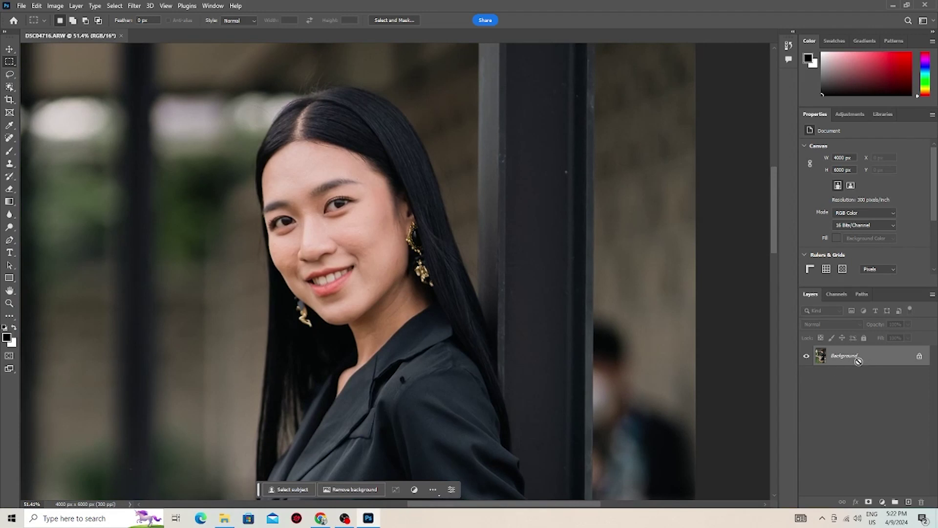
Step: Duplicate the background into Layer 1 and set the Spot Healing Brush to size 10
key("ctrl+j")
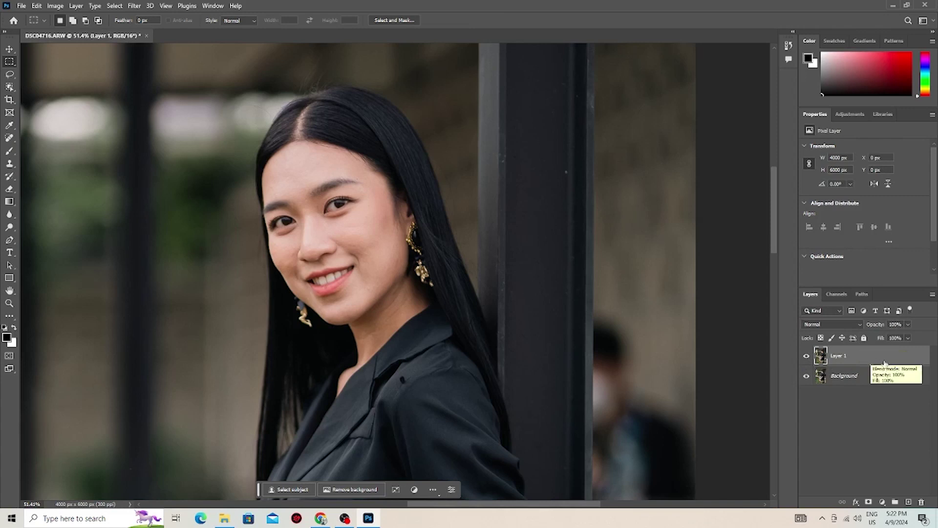
left_click(9, 141)
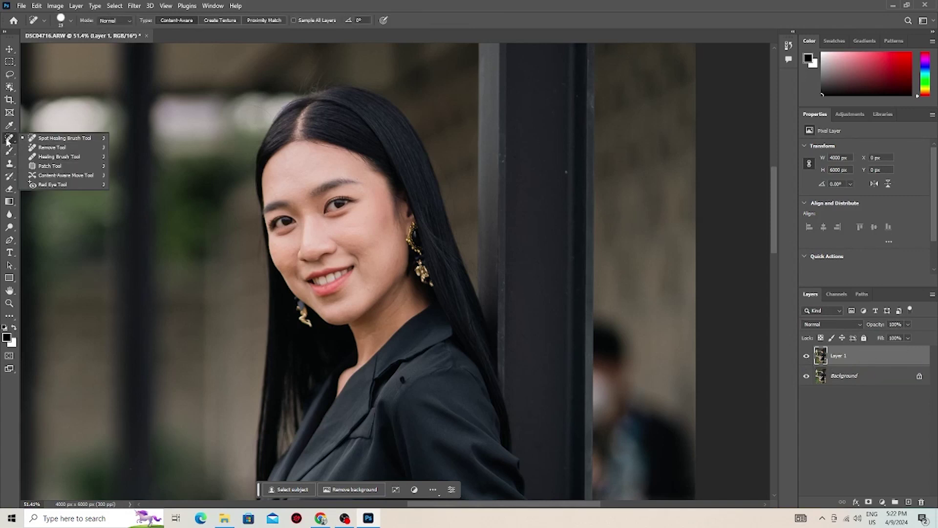
left_click(43, 138)
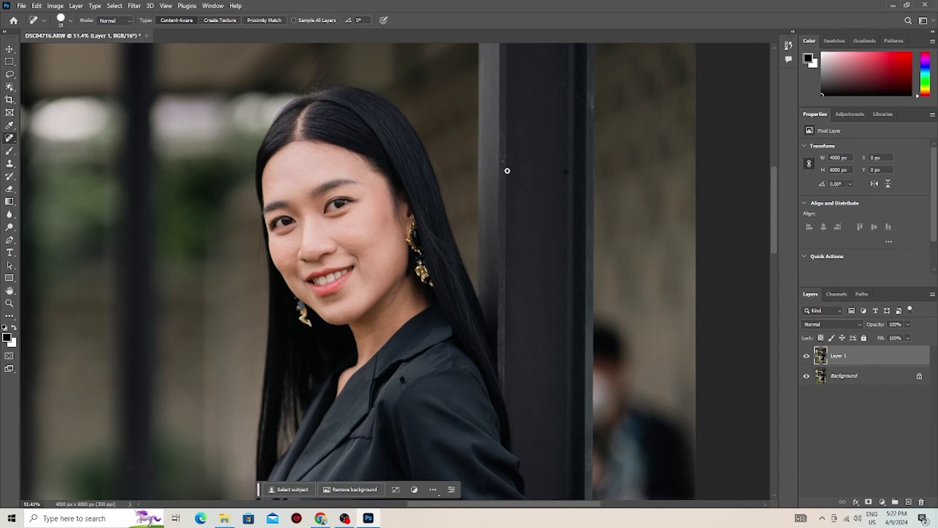
scroll(377, 272, "up", 5)
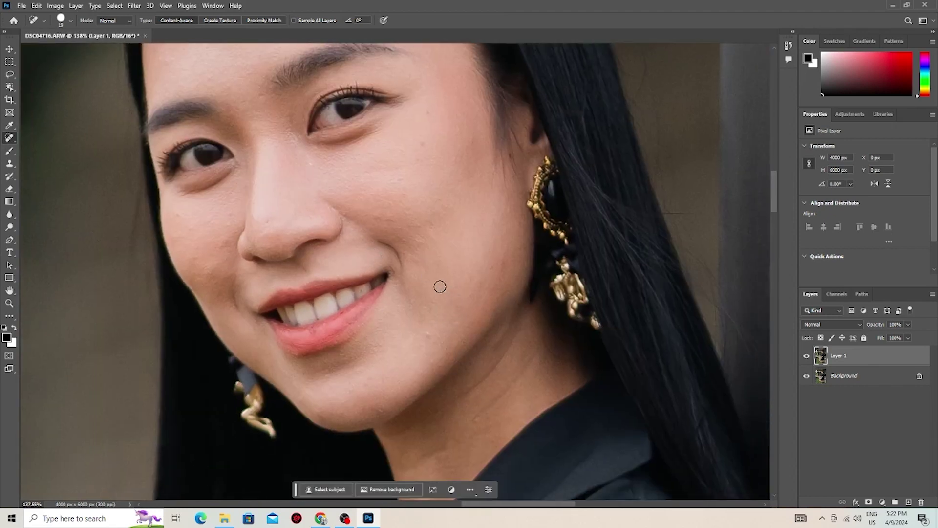
key("bracketleft")
key("bracketleft")
Step: Spot-heal the small blemishes on the neck below the jaw
left_click_drag(535, 354, 493, 406)
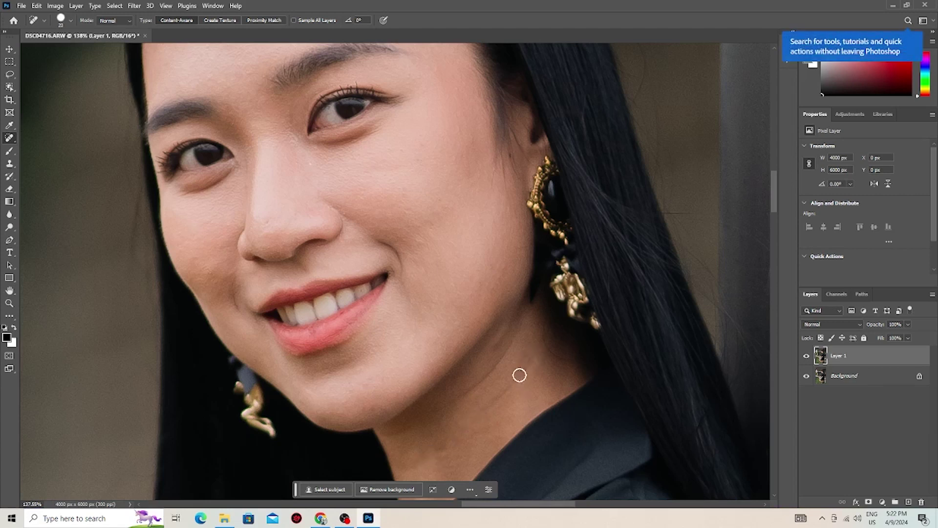
left_click_drag(506, 345, 493, 355)
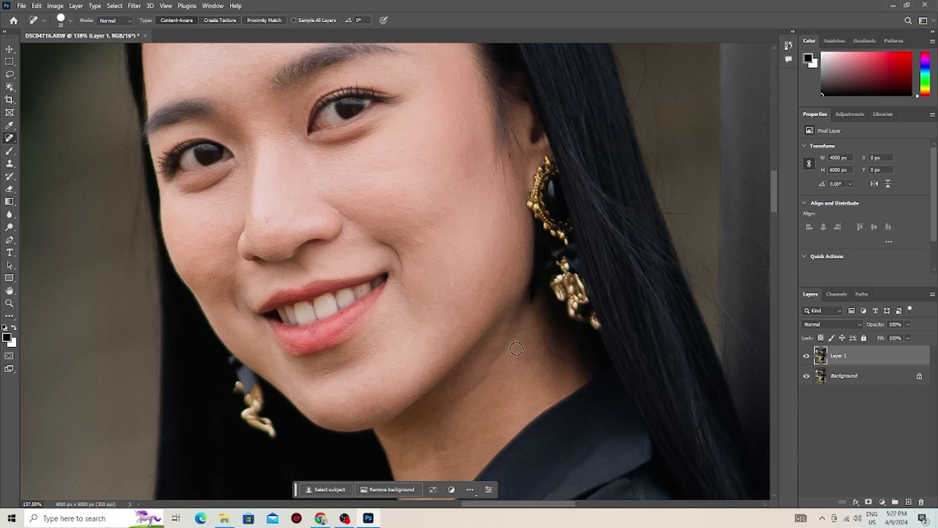
right_click(13, 141)
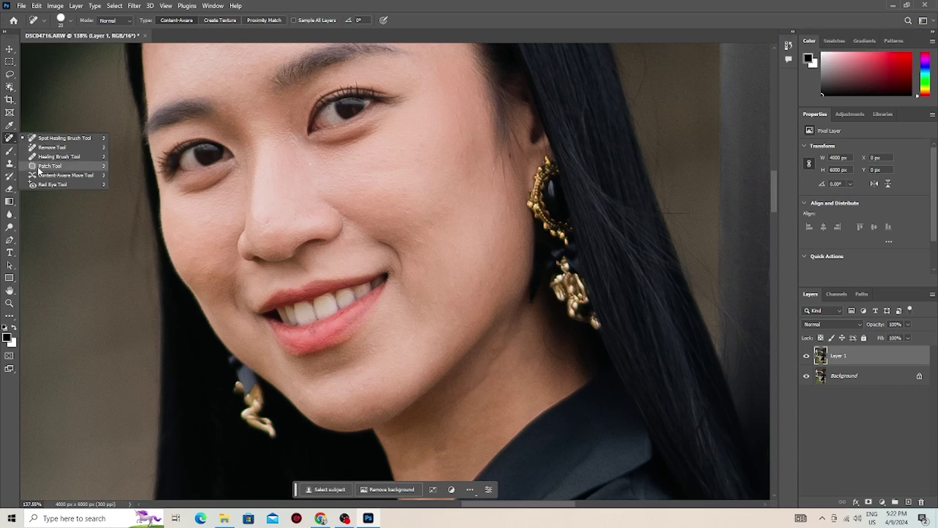
Step: Patch a blemished area on the neck with cleaner skin using the Patch tool
left_click(37, 163)
left_click_drag(495, 337, 516, 334)
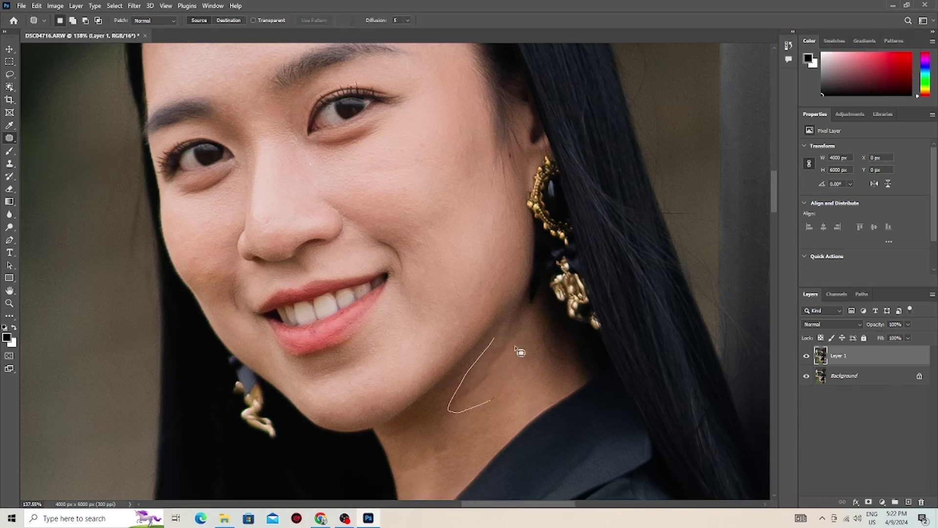
mouse_move(495, 370)
left_mouse_down()
mouse_move(446, 457)
mouse_move(471, 430)
mouse_move(484, 396)
mouse_move(427, 442)
left_mouse_up()
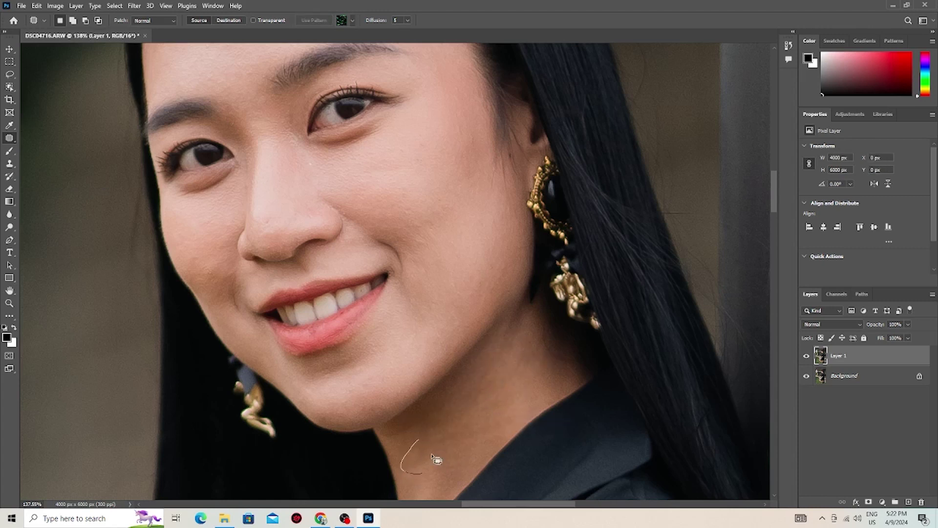
key("ctrl+d")
Step: Patch another lower-neck area and the dark spot on the leg
mouse_move(525, 347)
left_mouse_down()
mouse_move(541, 379)
mouse_move(523, 379)
mouse_move(533, 273)
left_mouse_up()
scroll(471, 335, "down", 3)
scroll(418, 373, "down", 5)
scroll(410, 381, "down", 3)
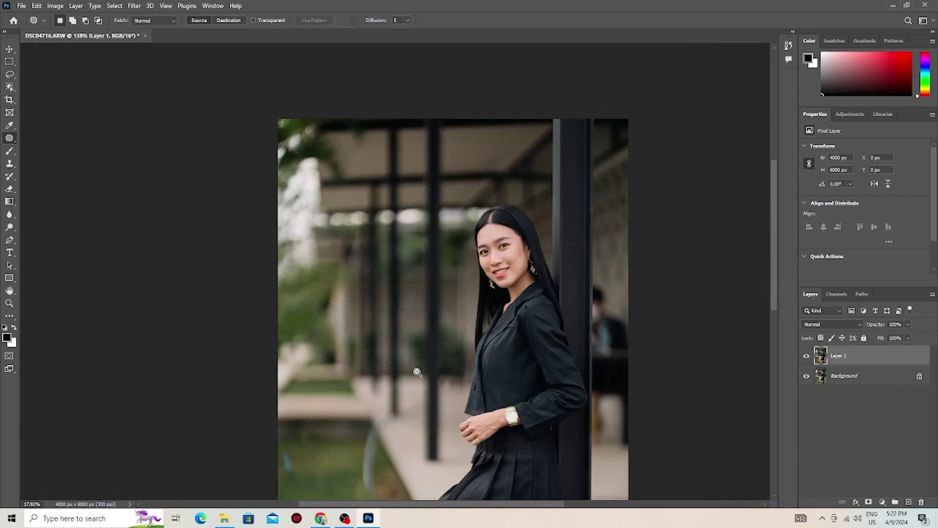
scroll(420, 420, "up", 1)
scroll(440, 421, "up", 1)
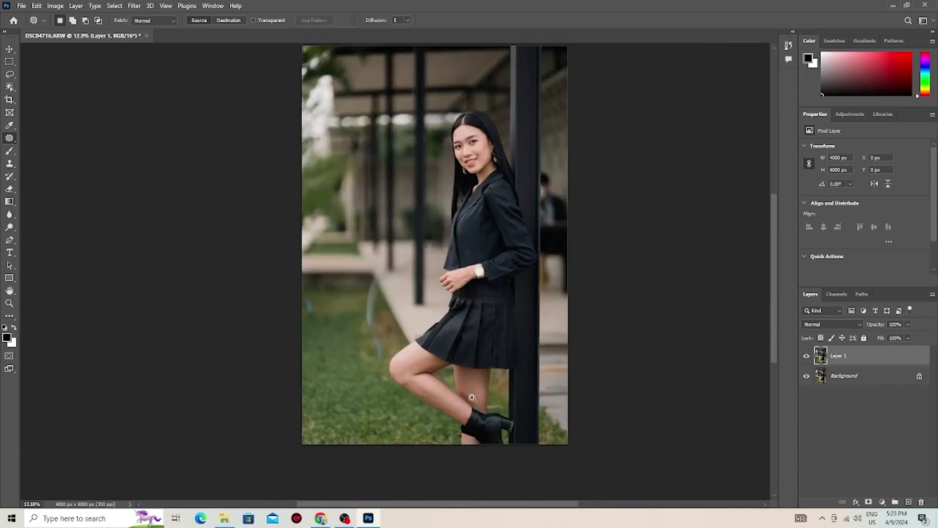
scroll(498, 389, "up", 6)
mouse_move(496, 362)
left_mouse_down()
mouse_move(562, 389)
mouse_move(555, 345)
left_mouse_up()
key("ctrl+d")
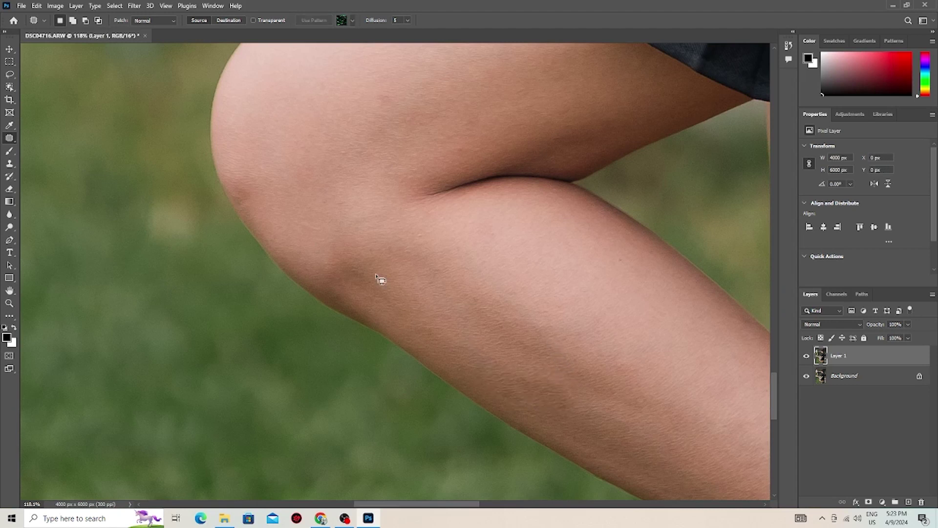
Step: Patch the blemishes near the knee and on the thigh, then zoom back out
left_click_drag(262, 182, 271, 159)
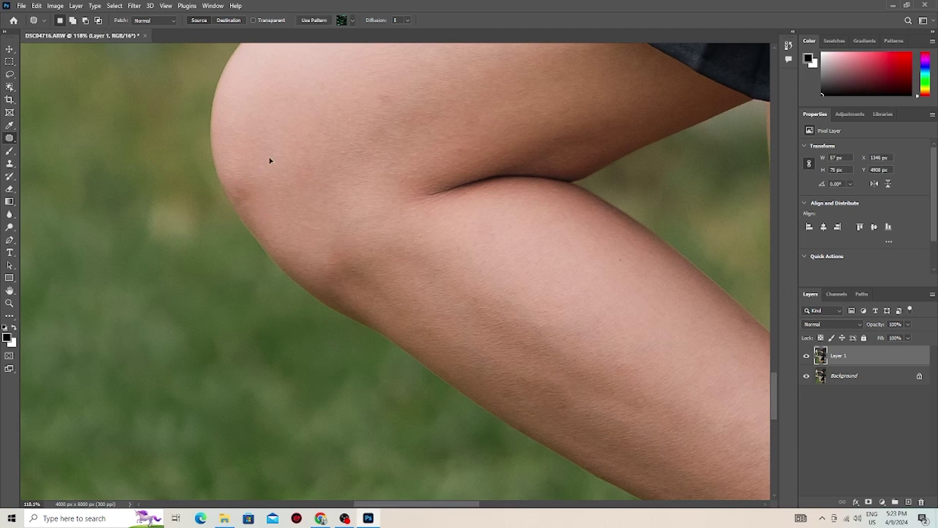
mouse_move(398, 80)
left_mouse_down()
mouse_move(416, 125)
mouse_move(397, 81)
left_mouse_up()
left_click_drag(567, 282, 414, 254)
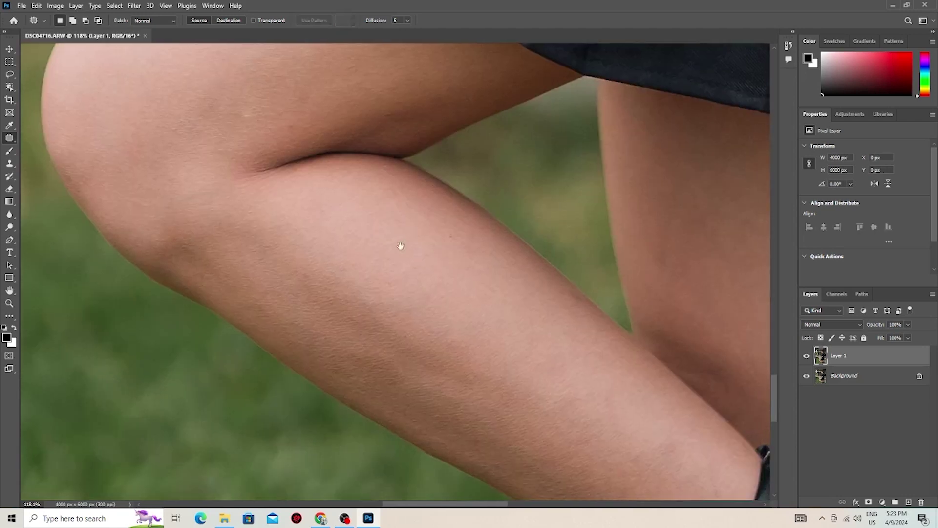
mouse_move(262, 98)
left_mouse_down()
mouse_move(267, 107)
mouse_move(262, 98)
mouse_move(398, 109)
left_mouse_up()
key("ctrl+minus")
scroll(237, 263, "down", 6)
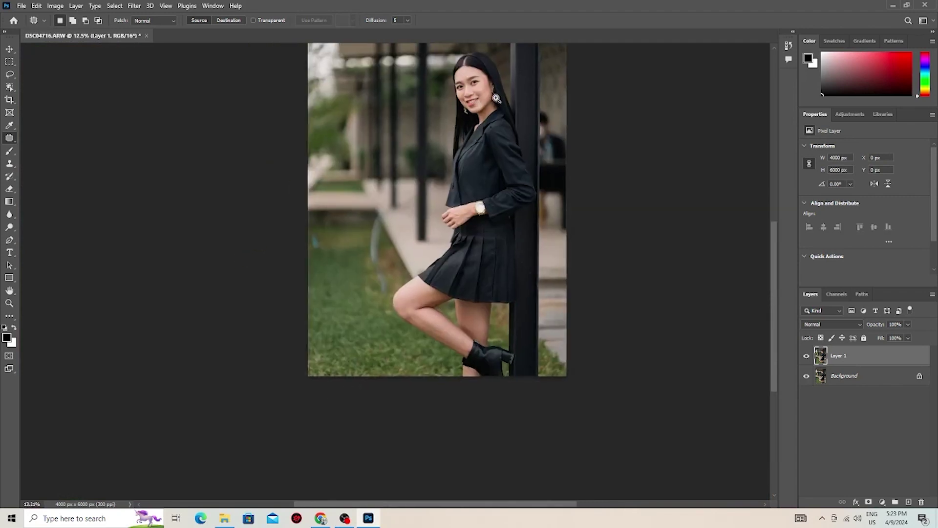
Step: Duplicate the retouched Layer 1 into a new copy
scroll(481, 178, "up", 3)
scroll(486, 122, "up", 2)
scroll(487, 121, "up", 2)
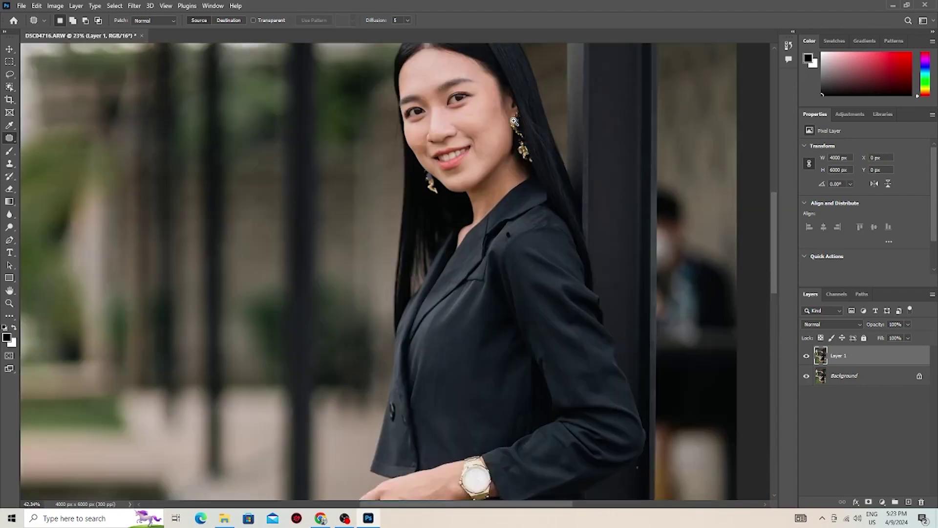
scroll(498, 122, "up", 2)
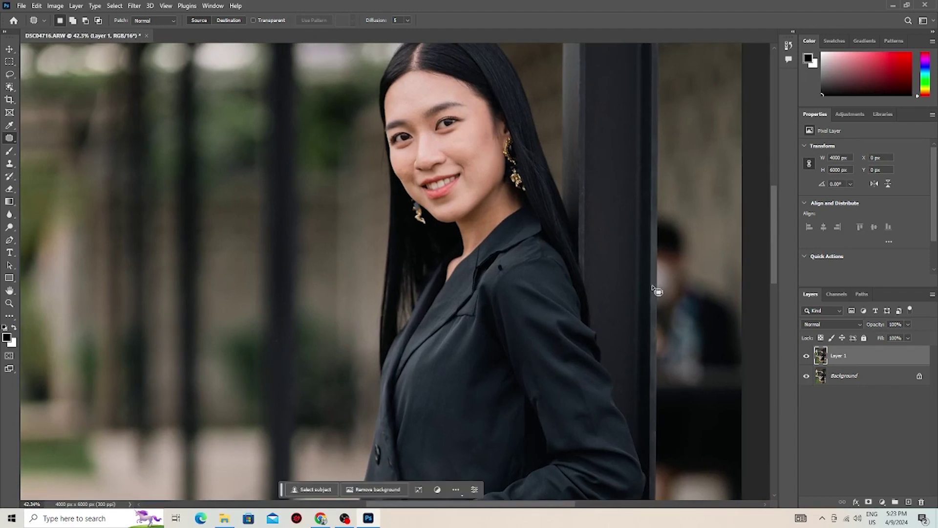
key("ctrl+j")
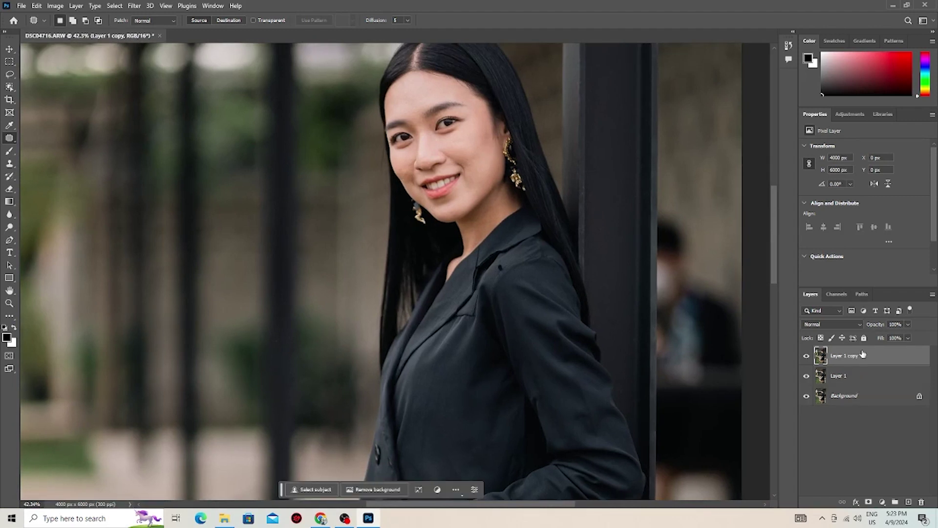
left_click(134, 6)
mouse_move(143, 149)
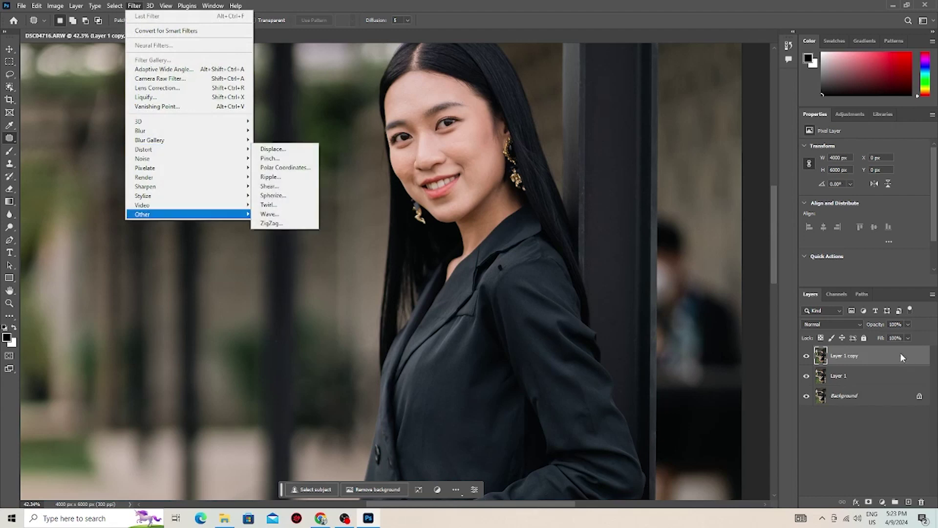
left_click(876, 366)
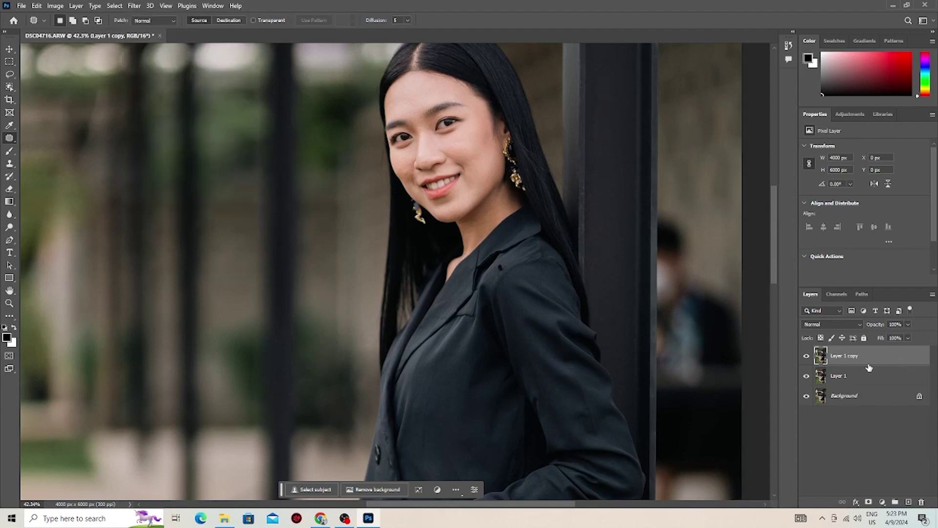
Step: Invert the Layer 1 copy and set its blend mode to Linear Light
key("ctrl+i")
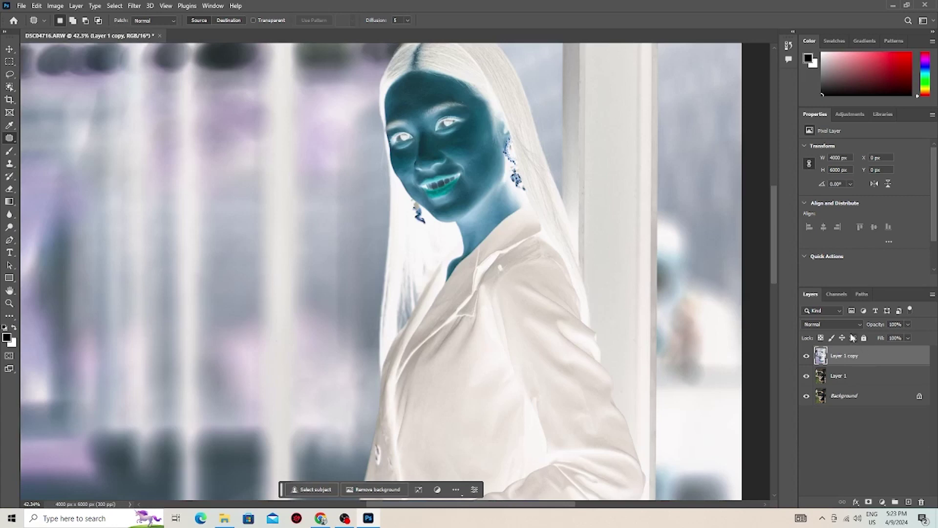
left_click(840, 324)
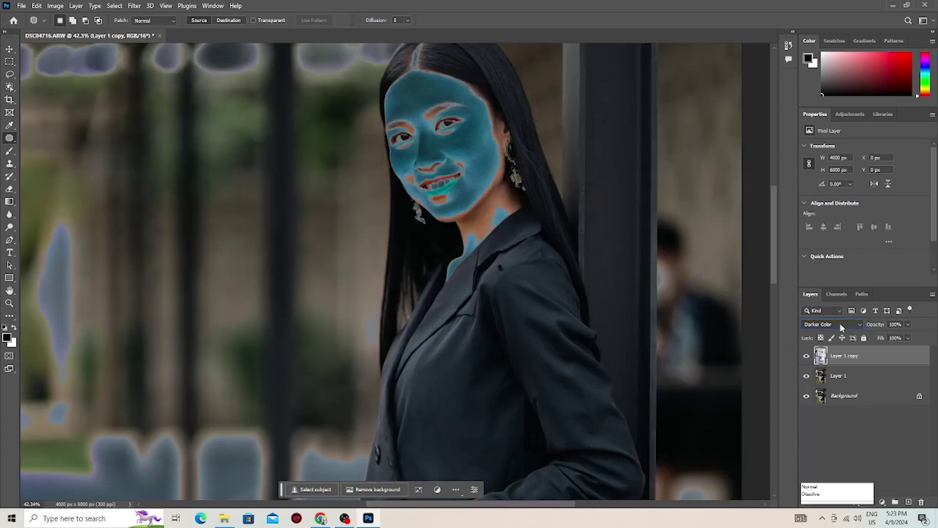
left_click(841, 325)
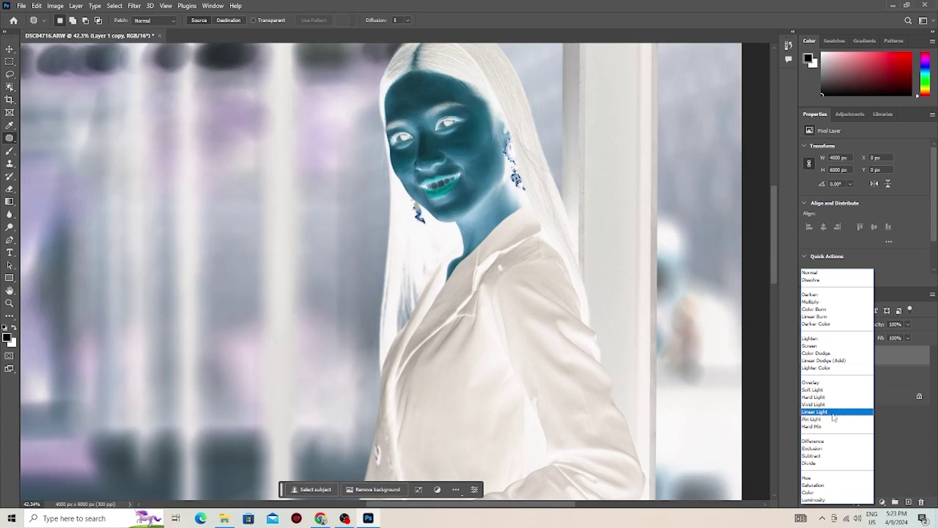
left_click(824, 412)
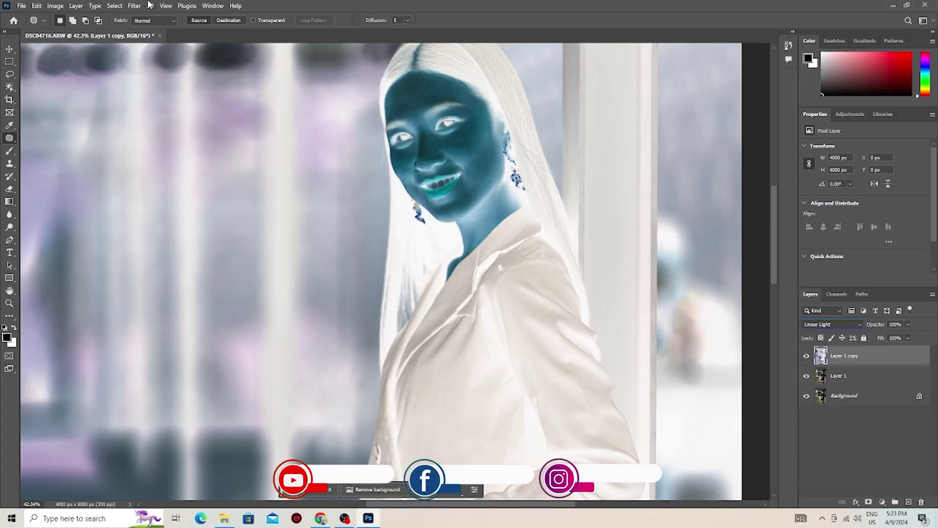
left_click(134, 6)
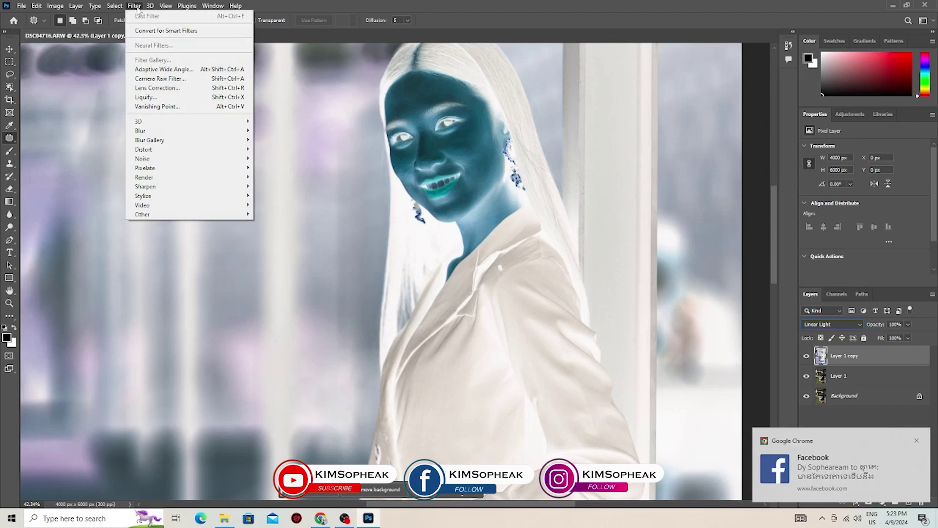
mouse_move(188, 214)
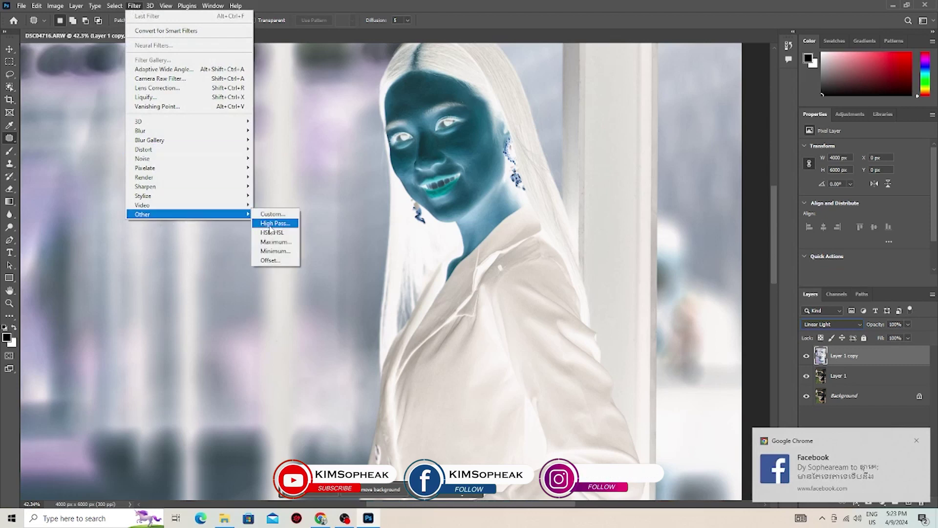
Step: Apply a 2.2 px High Pass to the inverted copy, then bring up Gaussian Blur
left_click(274, 223)
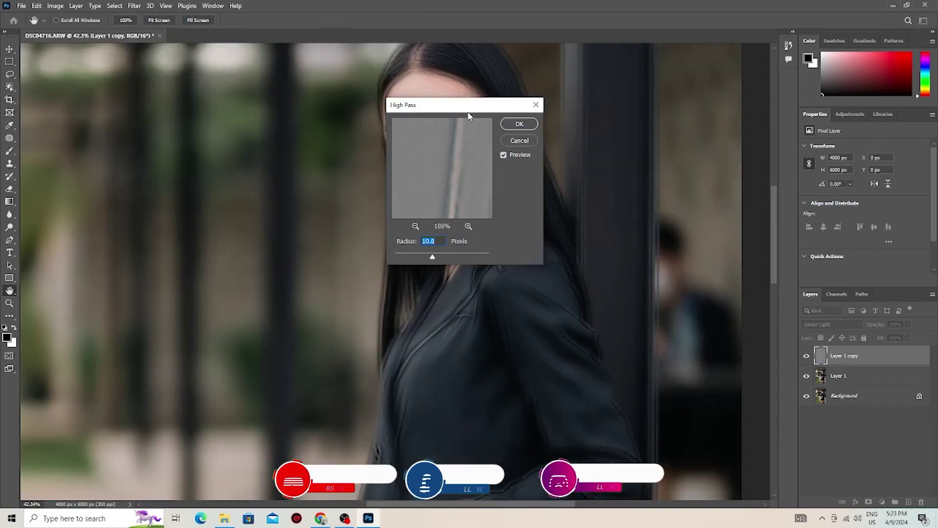
left_click_drag(468, 114, 646, 108)
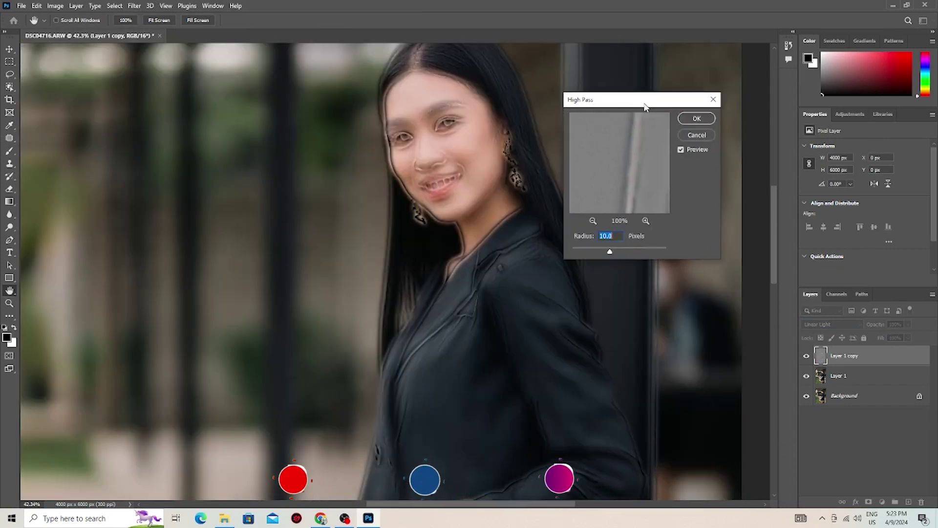
left_click_drag(610, 252, 598, 251)
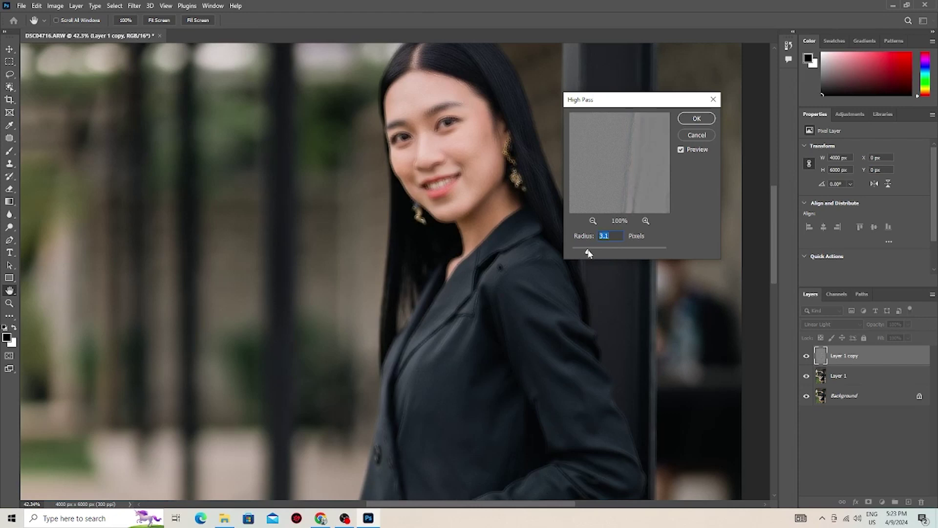
left_click_drag(585, 252, 581, 251)
left_click(709, 122)
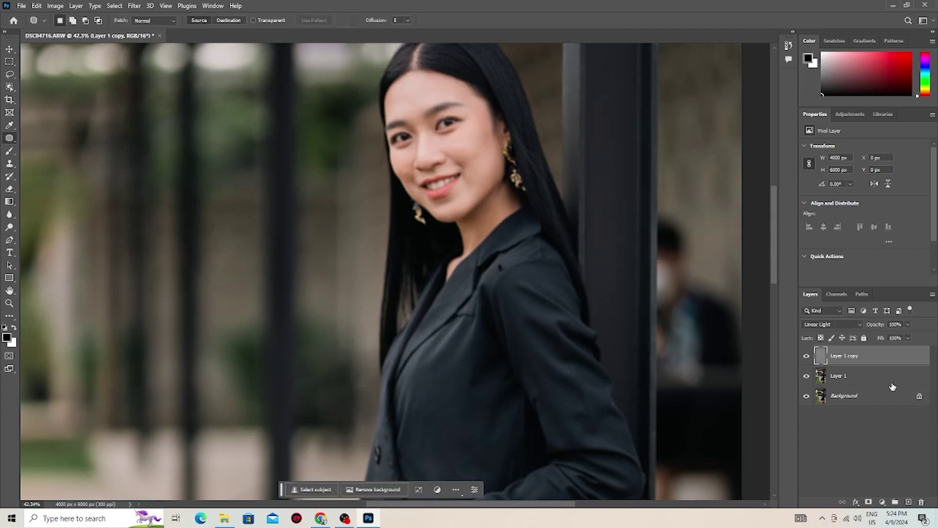
left_click(142, 7)
mouse_move(142, 131)
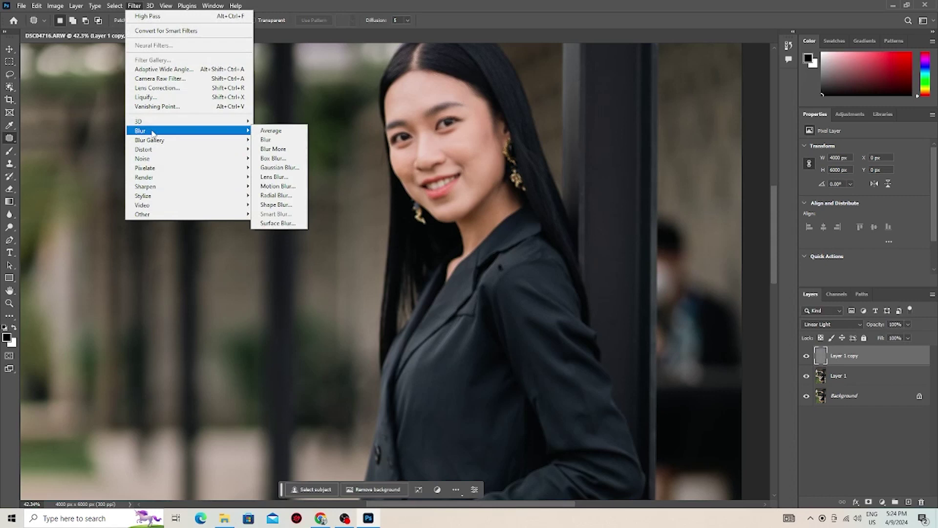
left_click(279, 167)
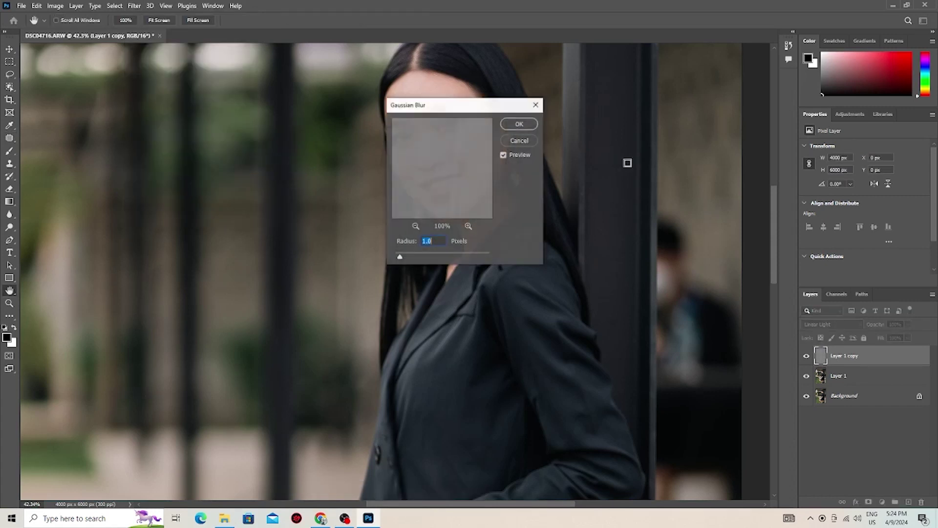
Step: Apply a 1.6 px Gaussian Blur, checking the cheek's smoothing up close
left_click_drag(525, 114, 689, 103)
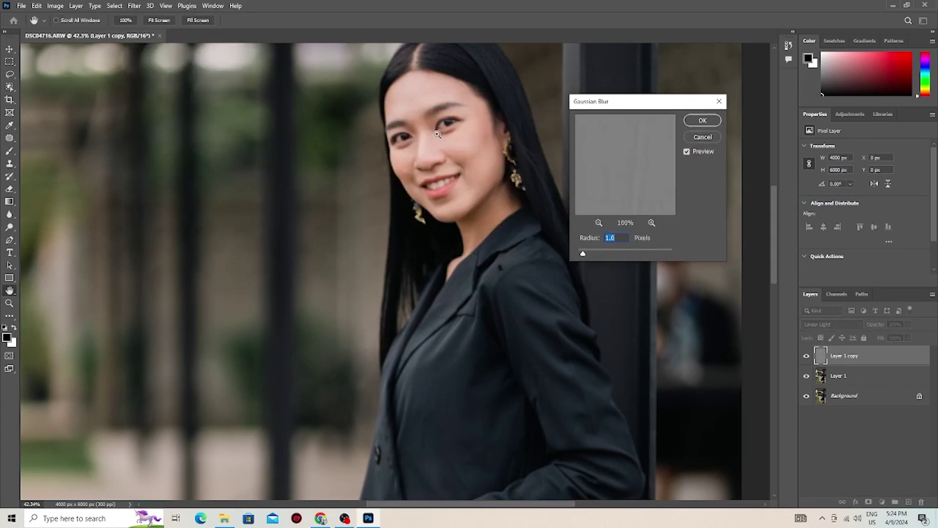
left_click(456, 157, "ctrl")
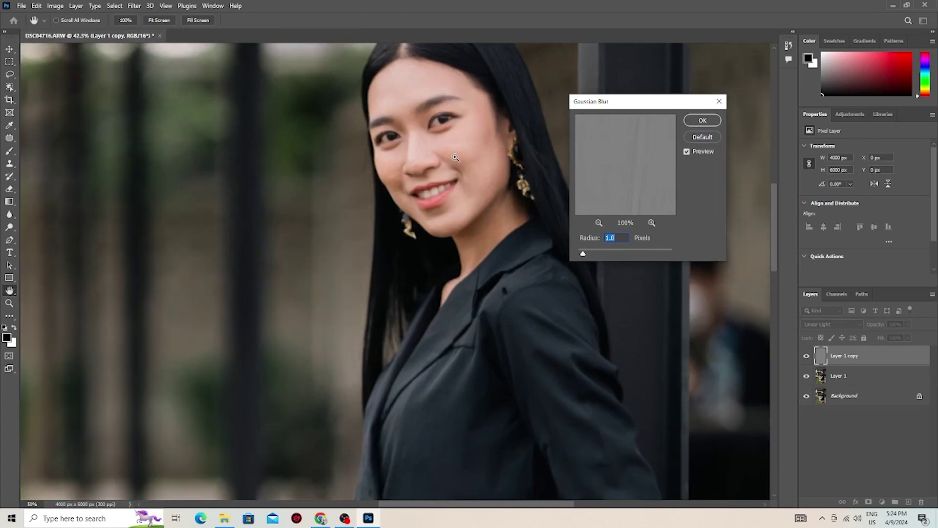
left_click(456, 157, "ctrl")
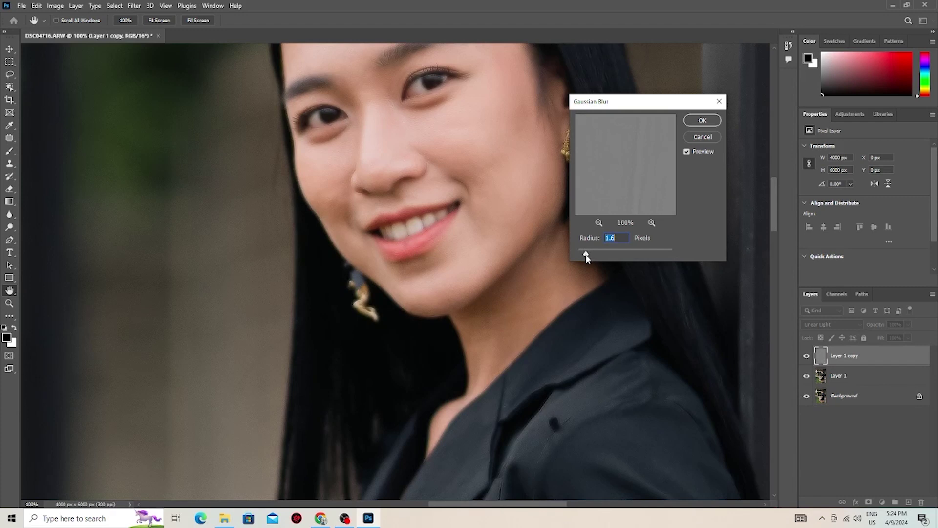
left_click(702, 120)
Step: Add a black layer mask that hides the smoothing layer
key("j")
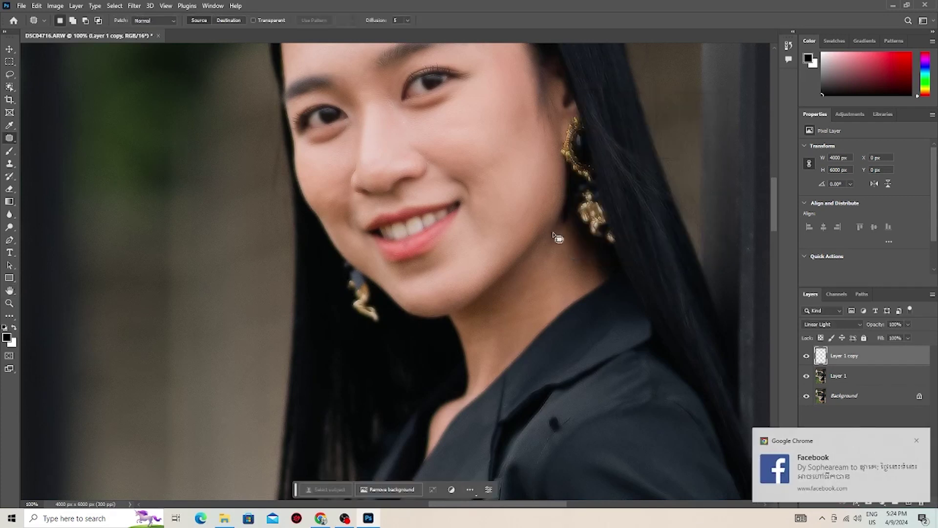
scroll(490, 250, "down", 2)
scroll(489, 250, "down", 2)
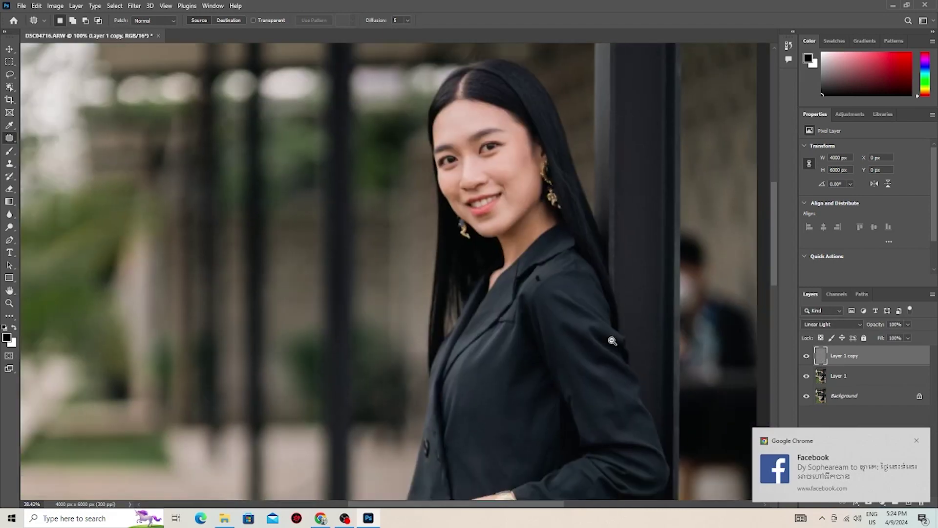
left_click(917, 440)
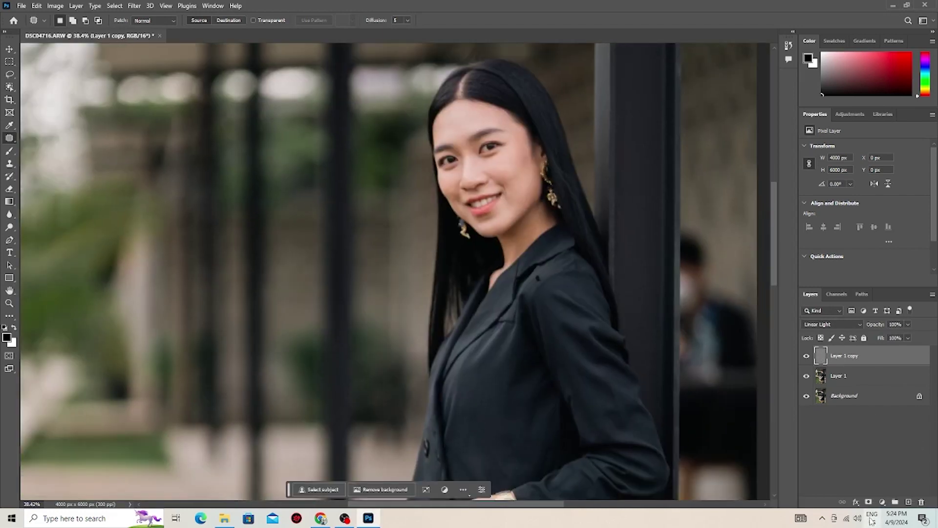
left_click(869, 502)
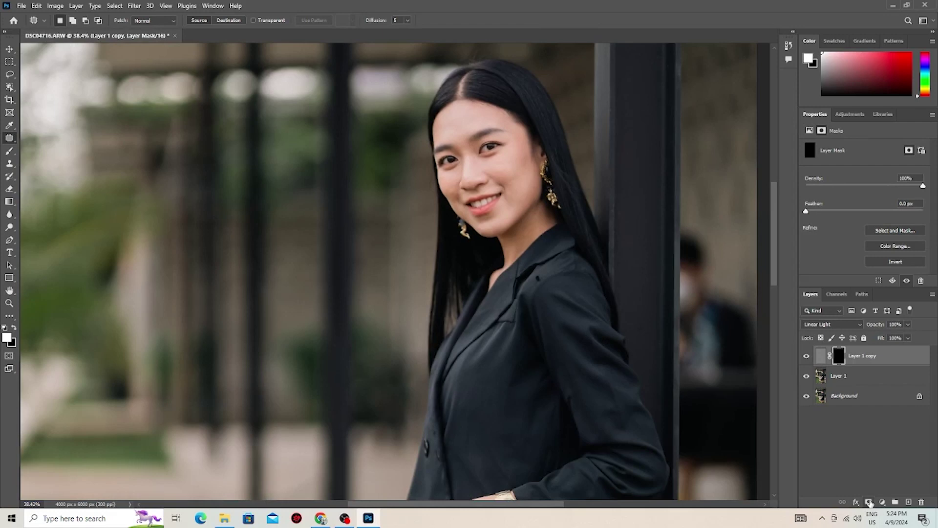
Step: Brush the smoothing back onto the hand and pan to view the whole figure
key("b")
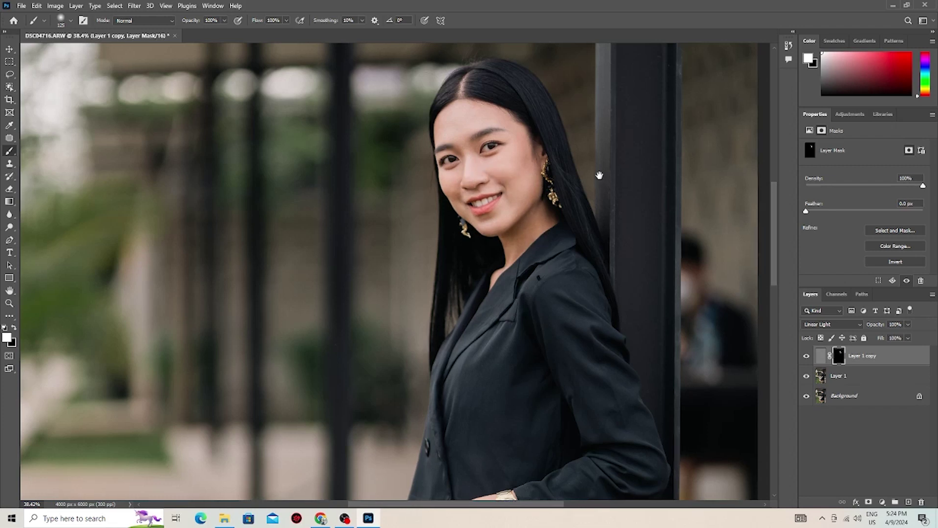
scroll(600, 200, "down", 3)
left_click_drag(458, 358, 473, 345)
left_click_drag(582, 285, 619, 60)
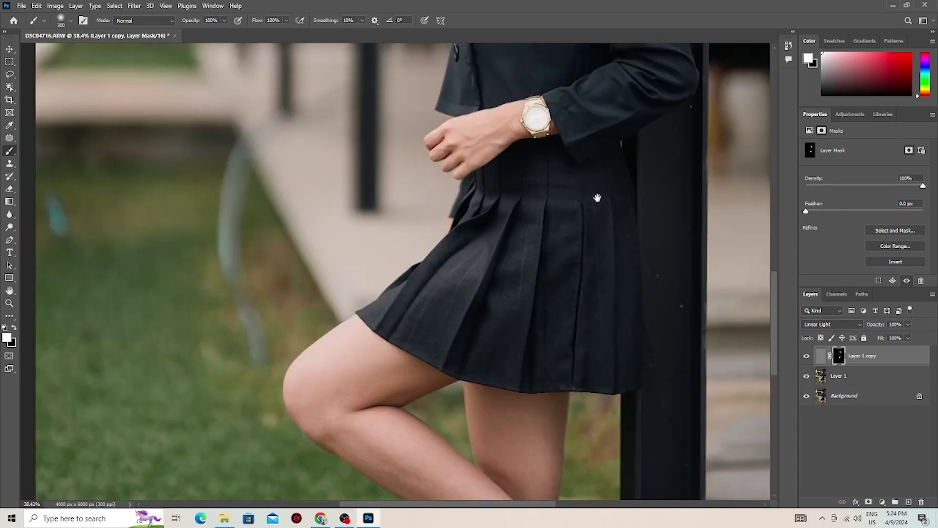
scroll(514, 305, "down", 3)
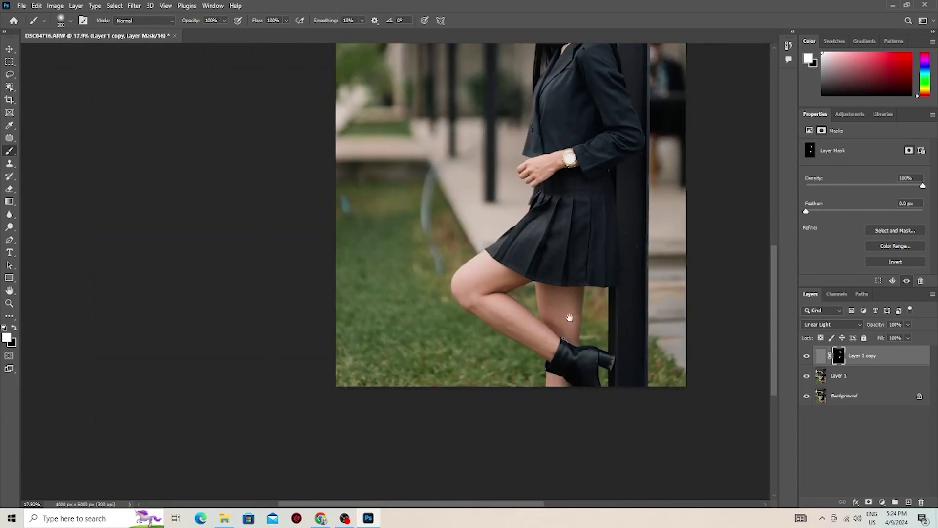
left_click_drag(580, 313, 549, 326)
left_click_drag(549, 214, 522, 278)
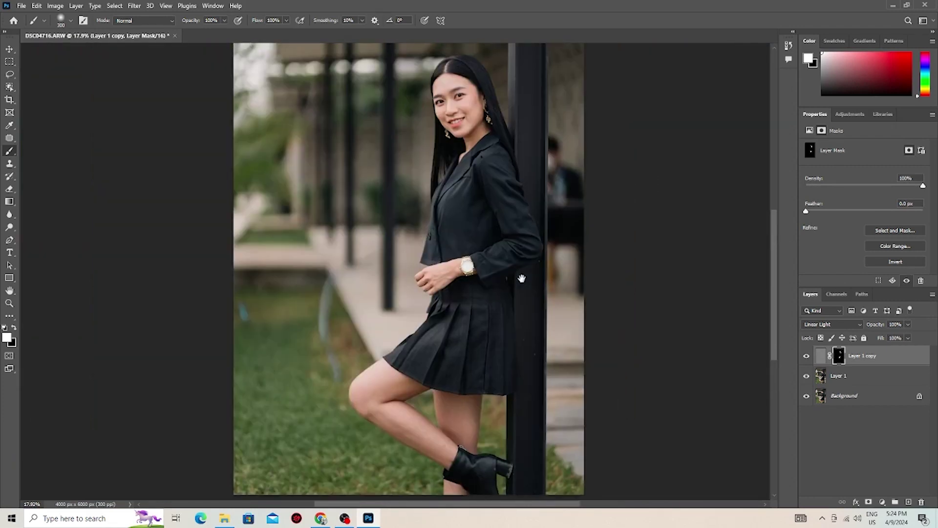
right_click(9, 139)
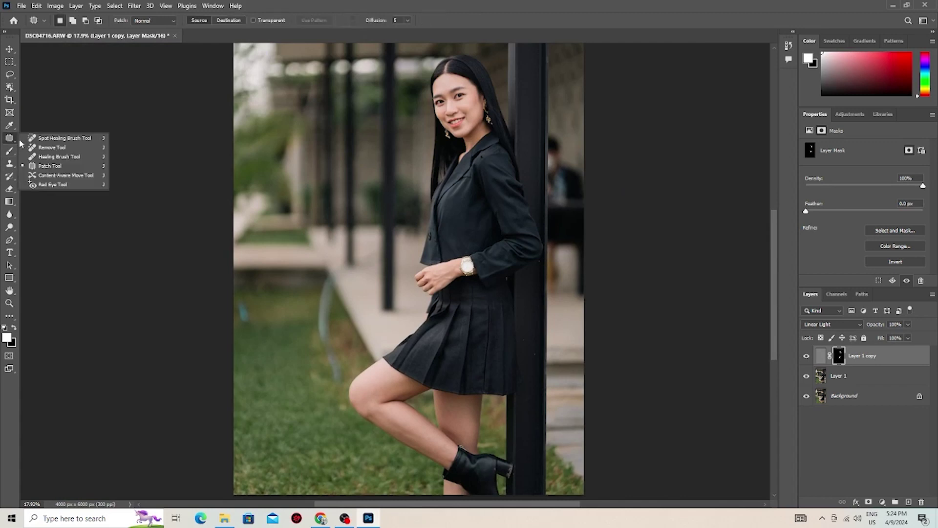
Step: Merge the masked smoothing layer down into a single Layer 1 copy
left_click(41, 140)
left_click_drag(529, 353, 558, 348)
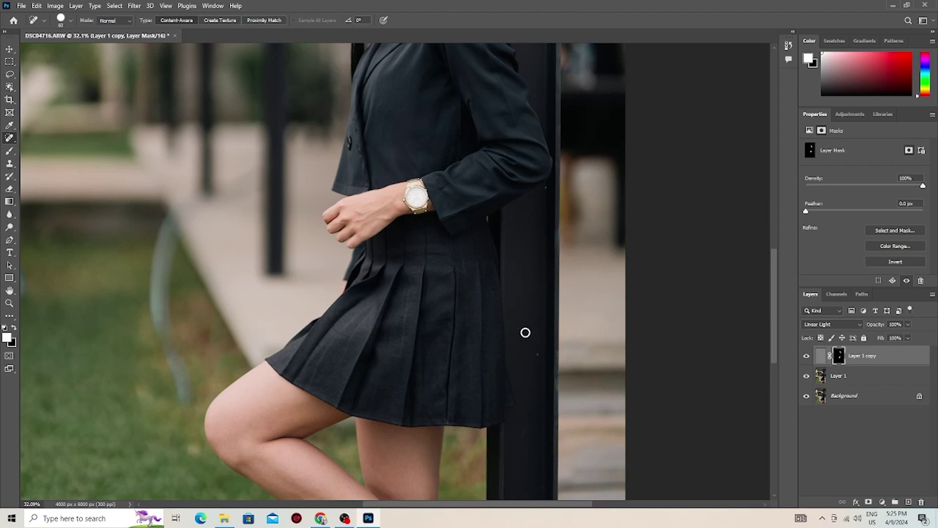
left_click(903, 381, "shift")
key("ctrl+e")
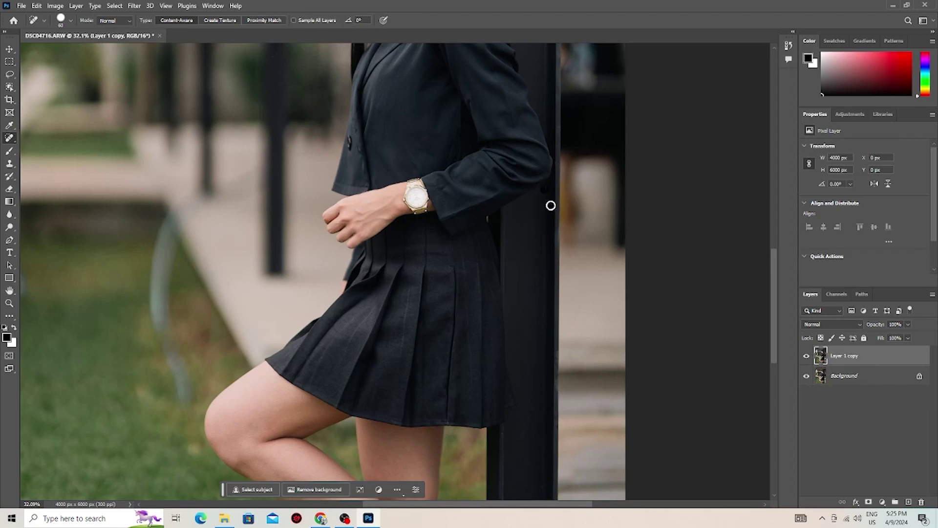
Step: Spot-heal a small blemish near the leg crease
scroll(546, 233, "down", 2)
scroll(523, 259, "down", 3)
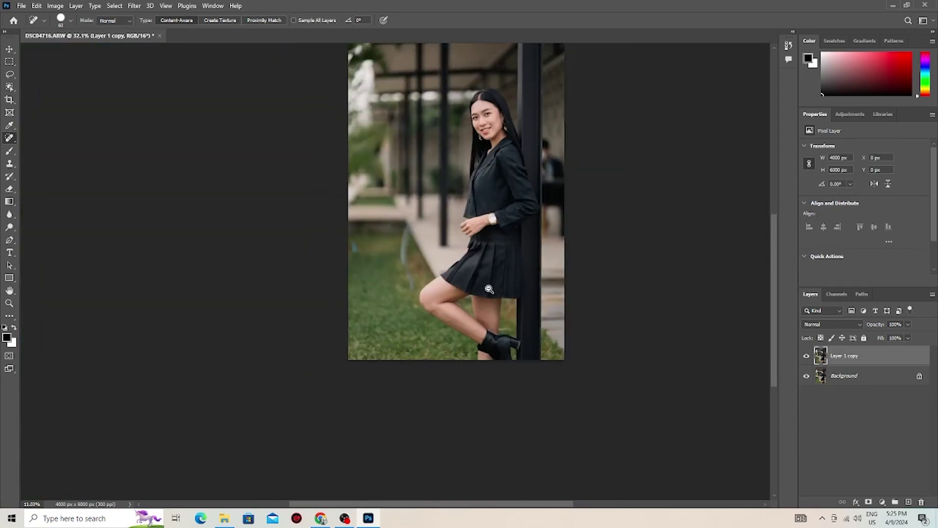
scroll(518, 293, "up", 1)
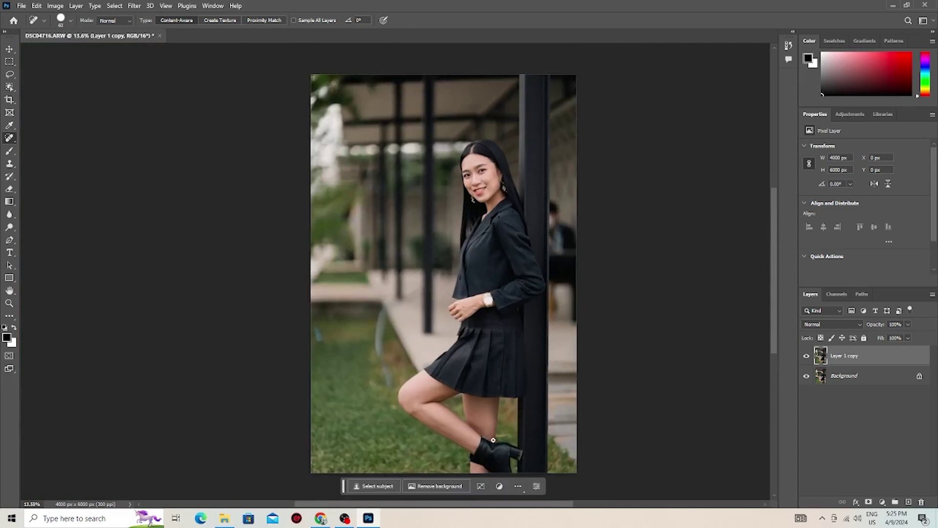
scroll(537, 415, "up", 7)
scroll(534, 417, "down", 2)
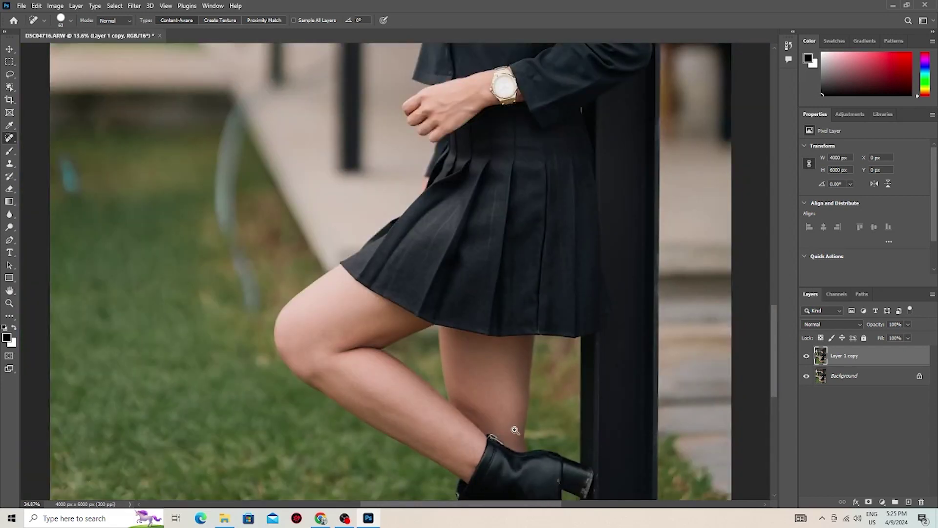
scroll(513, 430, "down", 2)
scroll(511, 434, "down", 3)
scroll(508, 441, "up", 4)
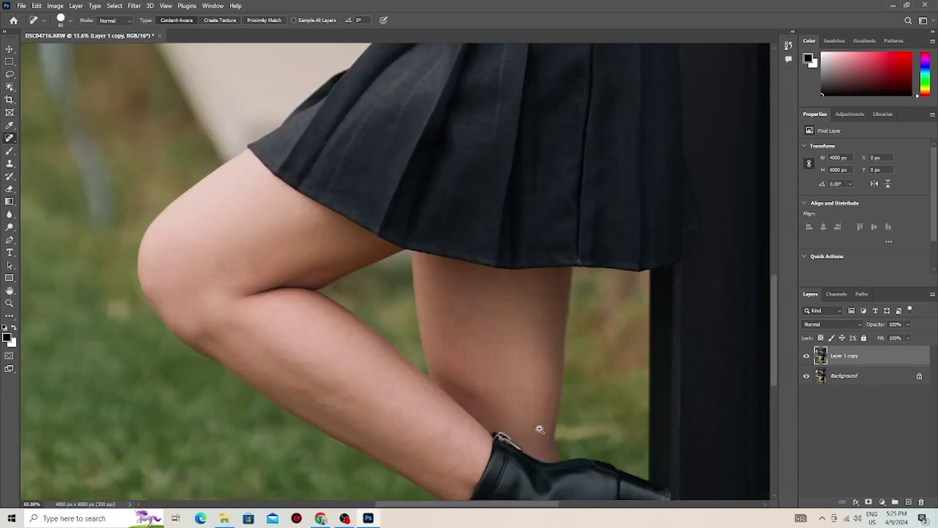
scroll(540, 430, "up", 2)
scroll(549, 429, "up", 2)
left_click(451, 369)
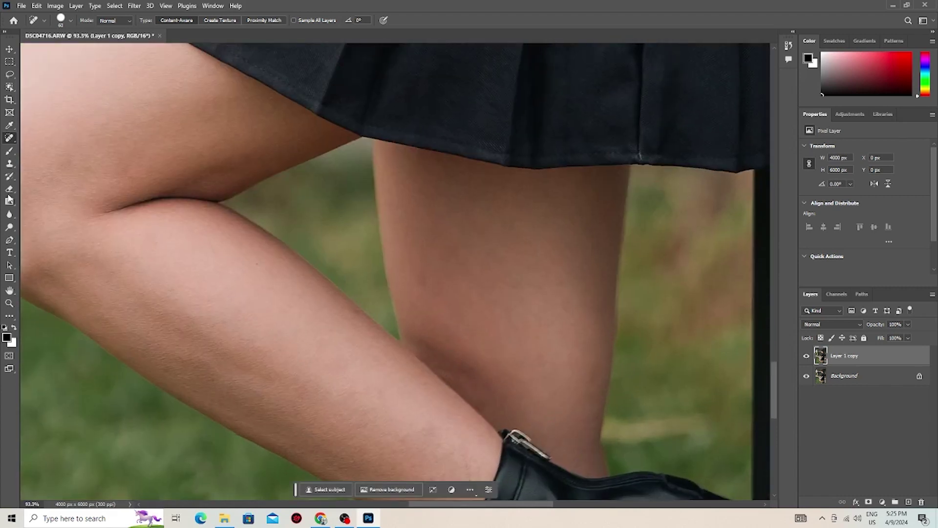
Step: Set up the Clone Stamp with size 175, 30% opacity and 70% flow
left_click(9, 164)
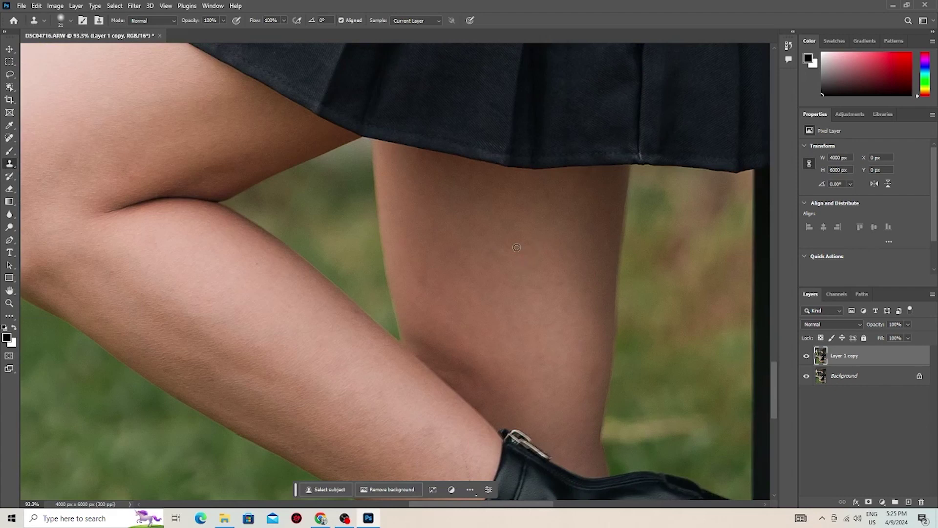
key("bracketright")
key("bracketright")
key("bracketright")
key("bracketright")
key("bracketright")
key("bracketright")
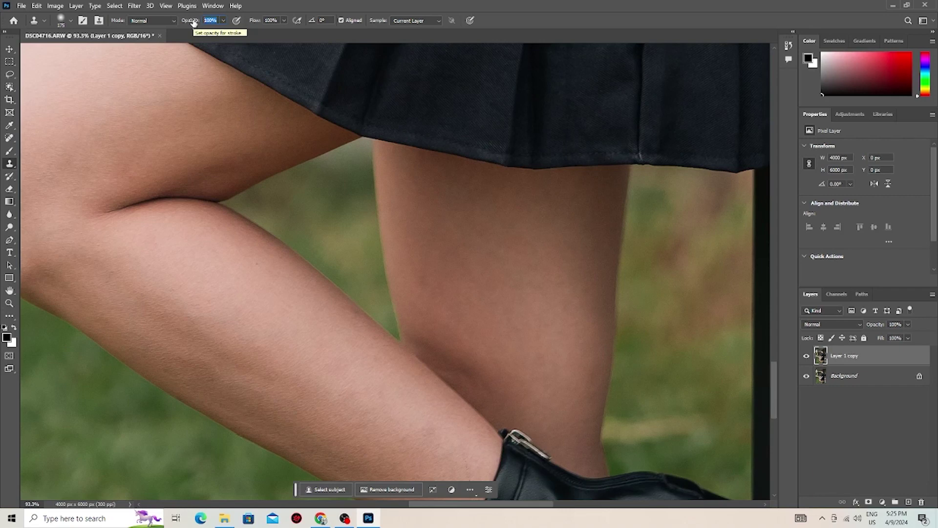
type("30")
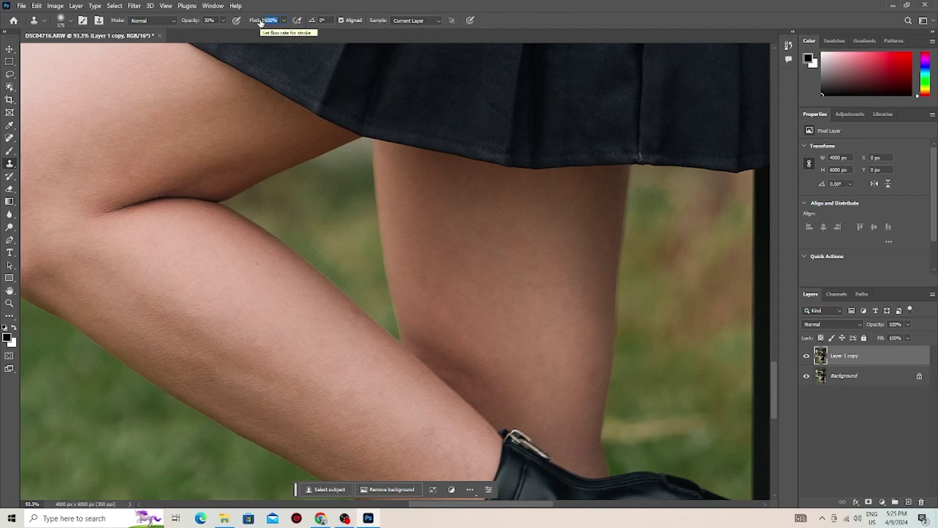
type("7")
Step: Clone clean thigh skin over the shadowed knee crease and thigh up to the skirt hem
left_click(506, 314, "alt")
left_click_drag(478, 360, 446, 351)
mouse_move(505, 378)
left_mouse_down()
mouse_move(436, 300)
mouse_move(502, 314)
left_mouse_up()
left_click(513, 335, "alt")
left_click_drag(446, 241, 476, 281)
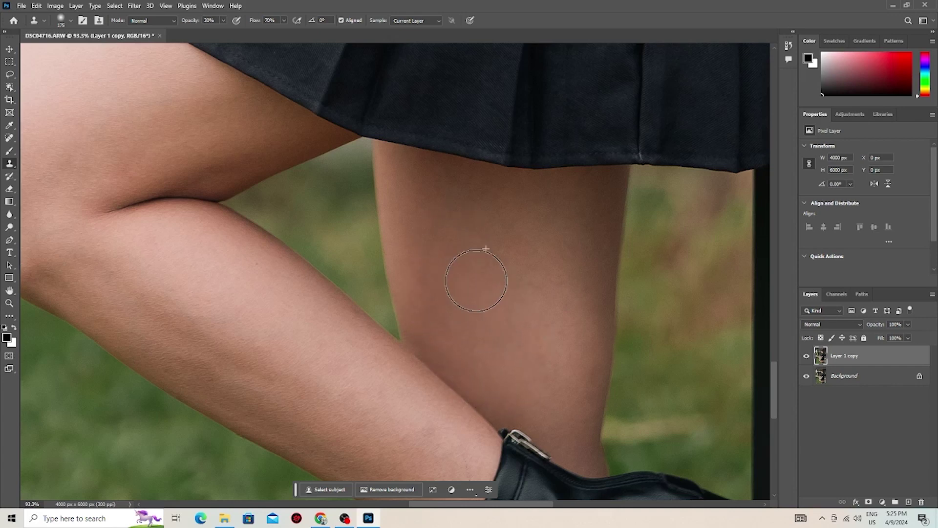
left_click(511, 321, "alt")
left_click_drag(457, 248, 423, 185)
left_click(467, 314, "alt")
left_click_drag(490, 309, 556, 278)
left_click_drag(555, 324, 580, 241)
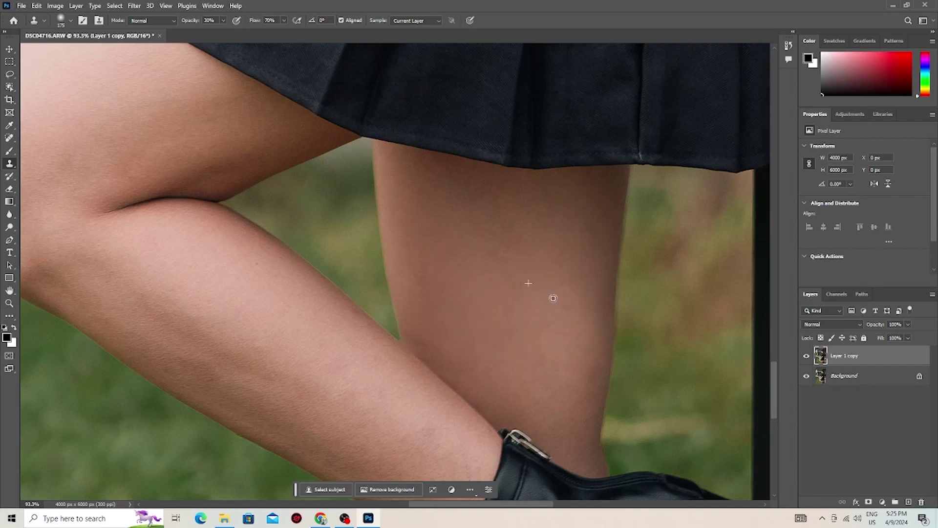
left_click_drag(444, 188, 486, 203)
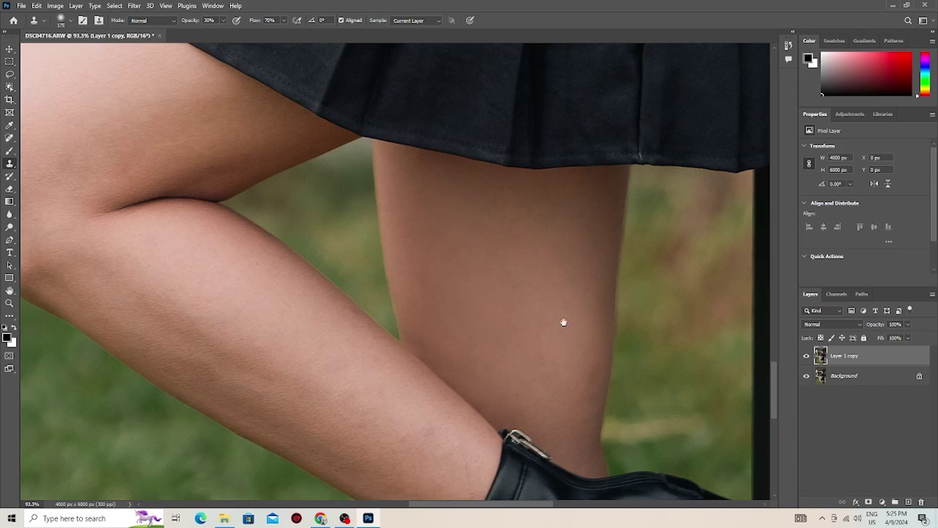
Step: Clone smooth skin over the calf and even out the shading around the knee
left_click_drag(531, 328, 689, 281)
left_click(463, 303, "alt")
mouse_move(465, 329)
left_mouse_down()
mouse_move(383, 306)
mouse_move(369, 272)
left_mouse_up()
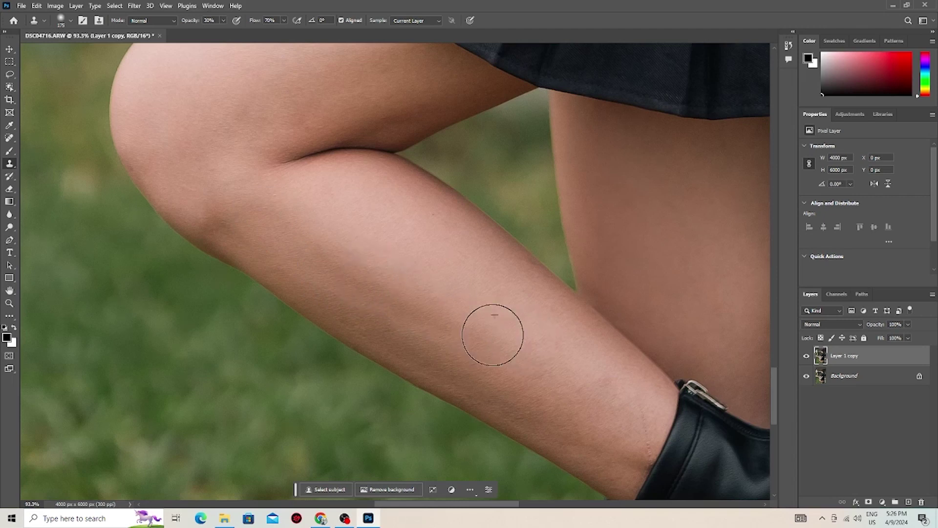
mouse_move(588, 381)
left_mouse_down()
mouse_move(600, 418)
mouse_move(508, 294)
mouse_move(427, 218)
mouse_move(213, 193)
mouse_move(215, 131)
mouse_move(416, 286)
mouse_move(593, 235)
mouse_move(497, 259)
mouse_move(638, 247)
mouse_move(489, 285)
mouse_move(572, 222)
mouse_move(501, 246)
left_mouse_up()
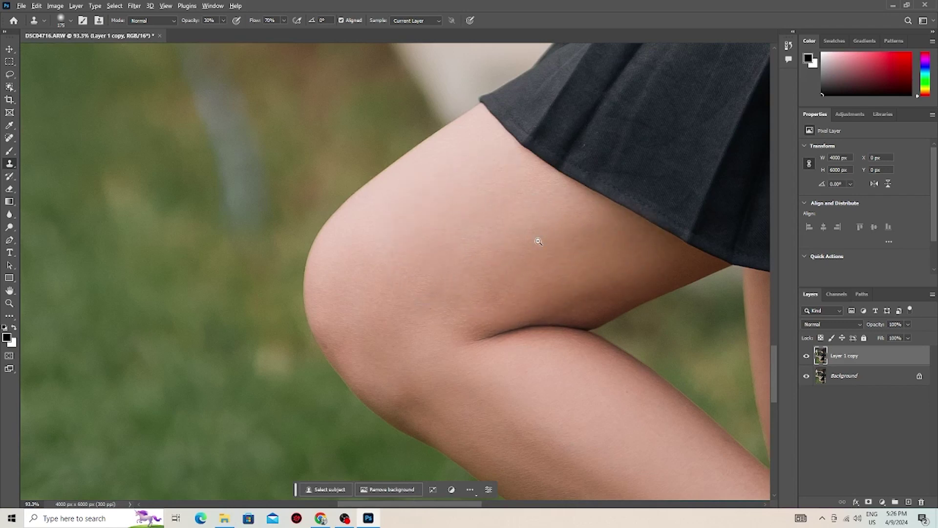
scroll(405, 334, "down", 5)
scroll(405, 334, "down", 5)
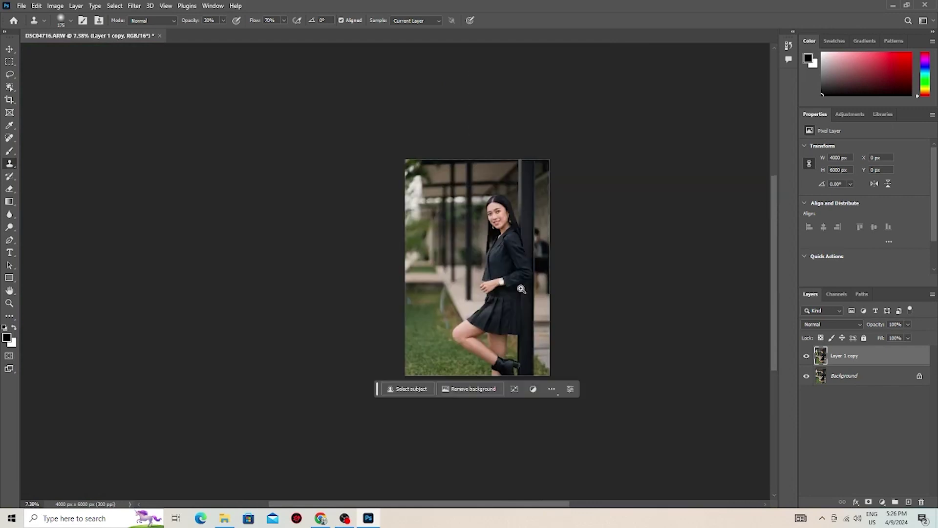
scroll(537, 323, "up", 3)
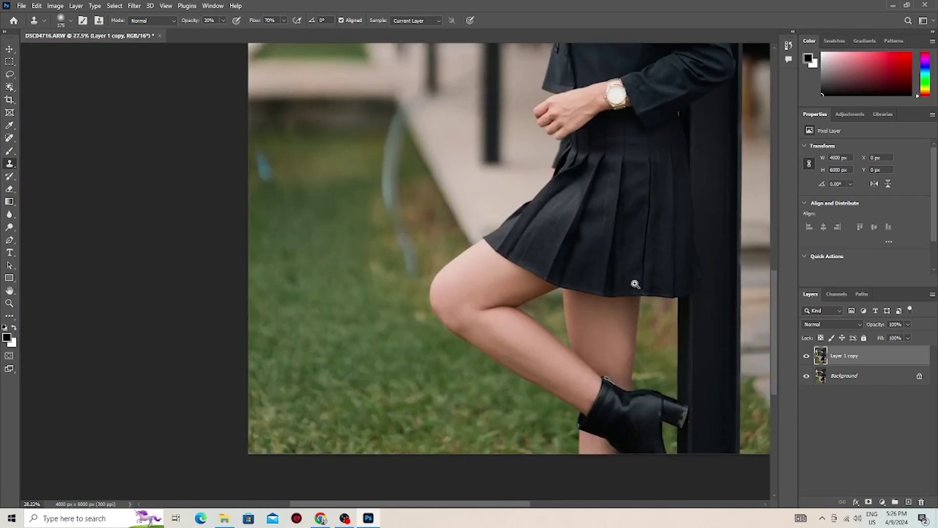
scroll(640, 280, "up", 3)
scroll(555, 289, "up", 1)
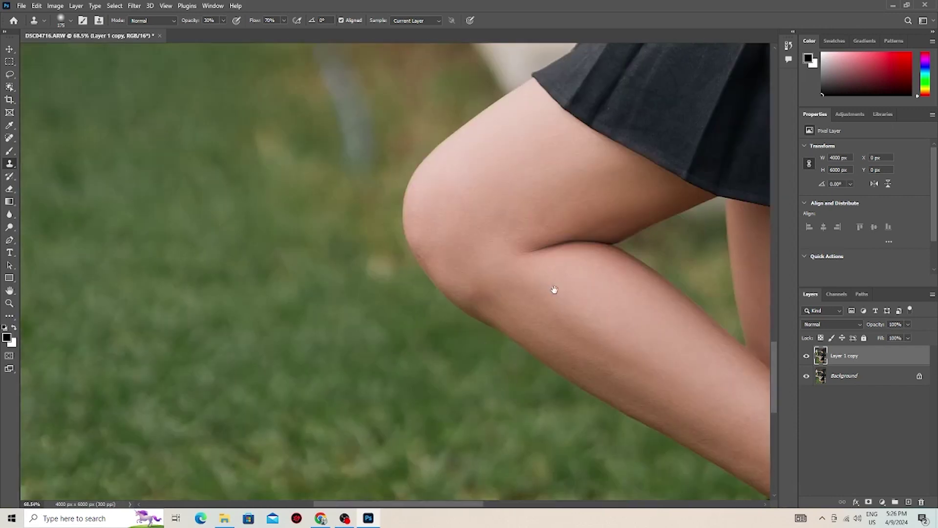
scroll(536, 270, "up", 3)
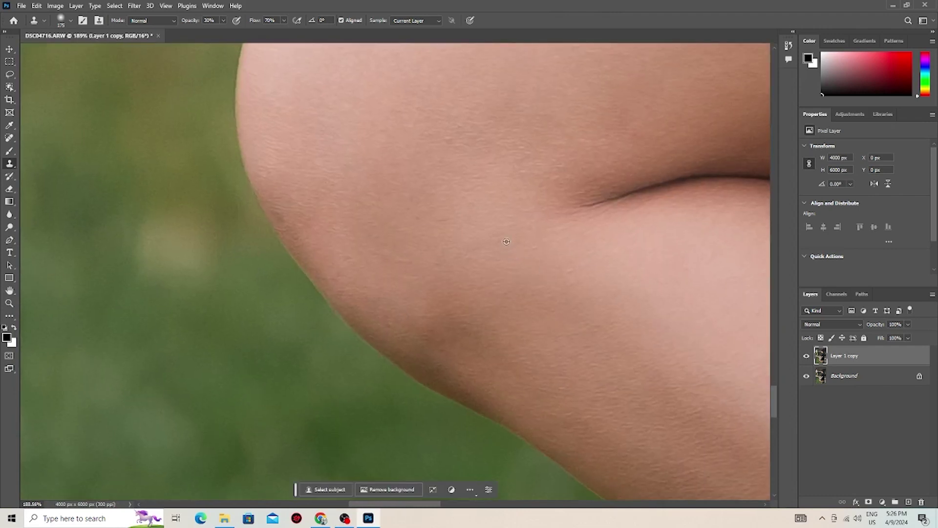
left_click_drag(463, 275, 388, 273)
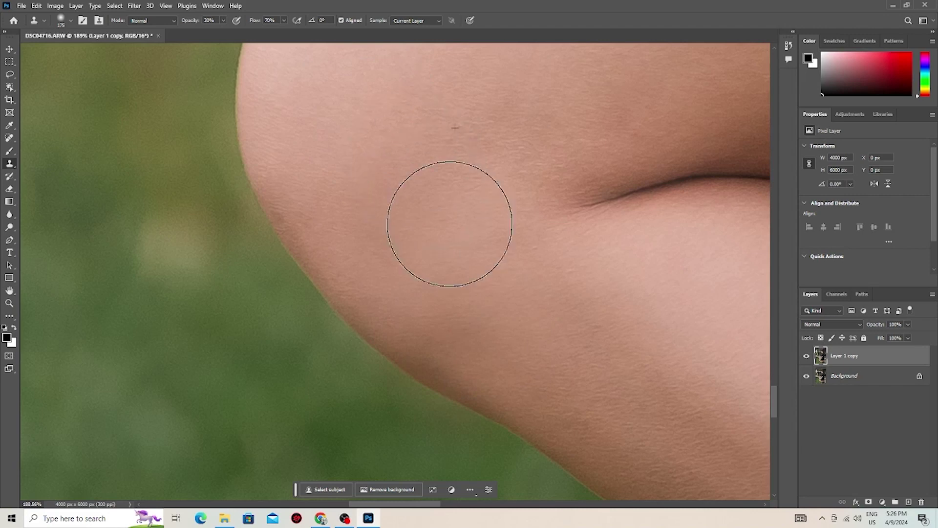
scroll(444, 277, "down", 5)
scroll(438, 275, "down", 5)
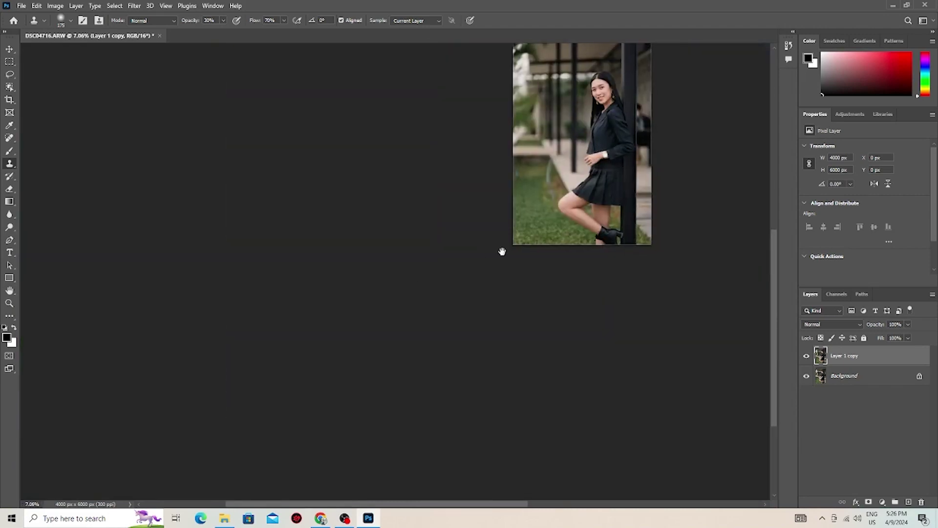
scroll(487, 188, "up", 10)
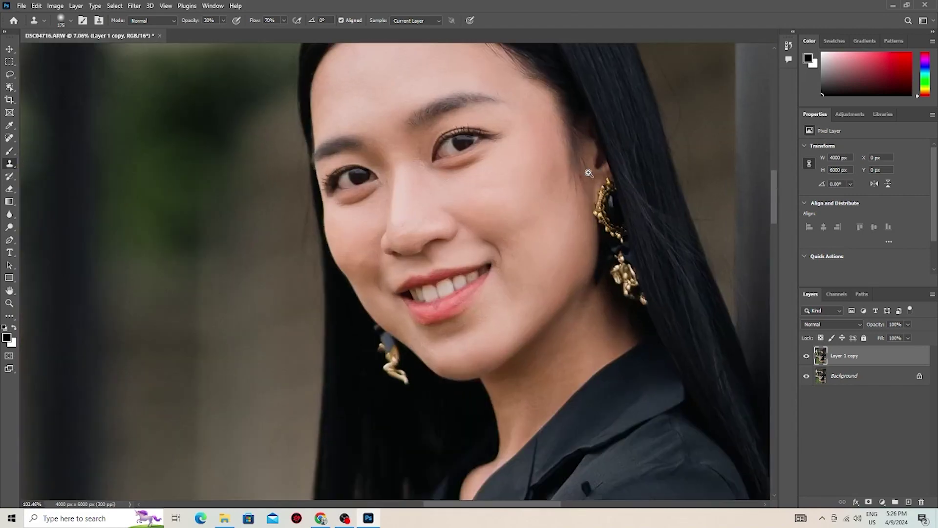
Step: Shrink the clone brush to 50 and even out skin under the eyes and on both cheeks
scroll(402, 210, "up", 5)
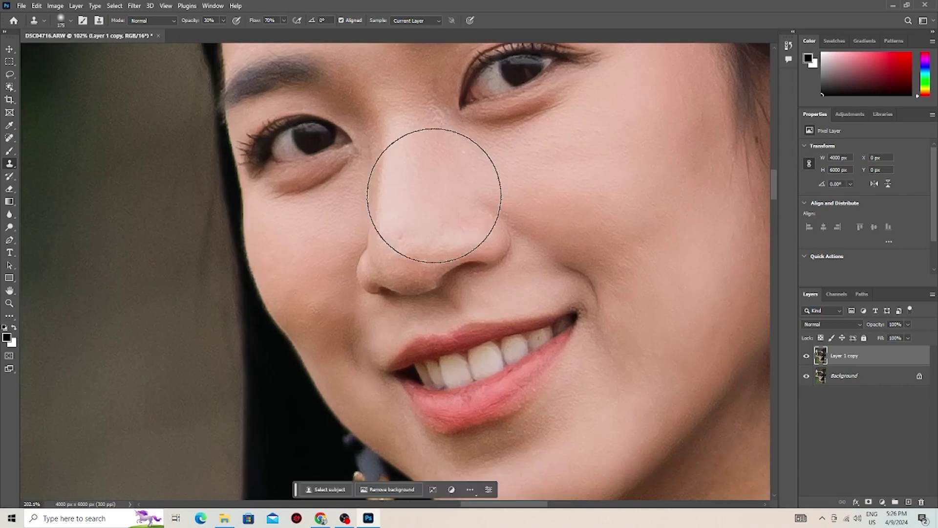
key("bracketleft")
key("bracketleft")
key("bracketleft")
key("bracketleft")
key("bracketleft")
key("bracketleft")
key("bracketleft")
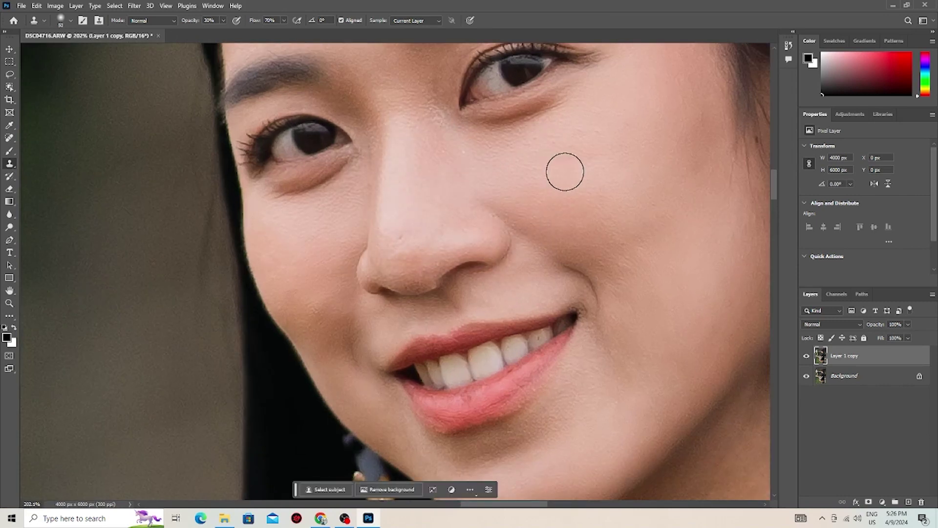
left_click(561, 157, "alt")
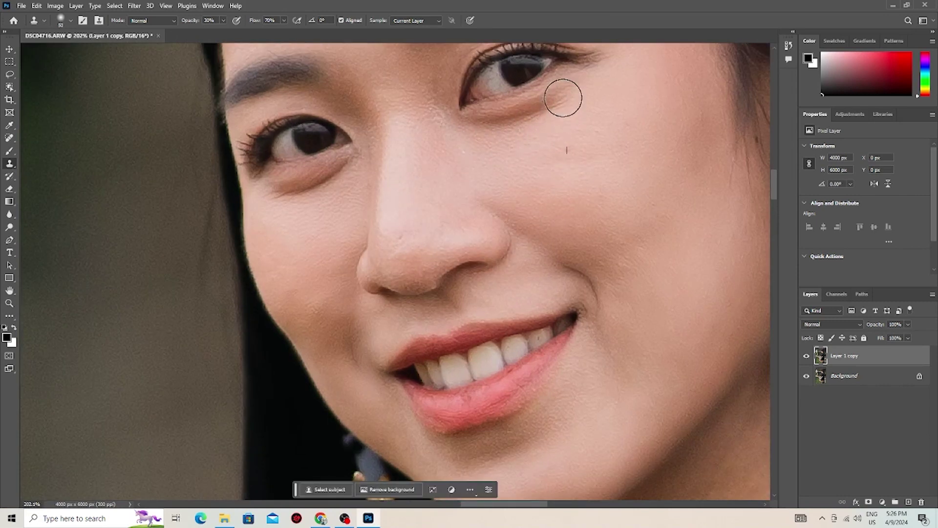
mouse_move(530, 120)
left_mouse_down()
mouse_move(571, 105)
mouse_move(692, 144)
left_mouse_up()
left_click(707, 136, "alt")
left_click(691, 194)
left_click(670, 174, "alt")
mouse_move(651, 256)
left_mouse_down()
mouse_move(554, 221)
mouse_move(624, 273)
left_mouse_up()
mouse_move(325, 219)
left_mouse_down()
mouse_move(356, 159)
mouse_move(329, 208)
mouse_move(306, 197)
mouse_move(322, 206)
left_mouse_up()
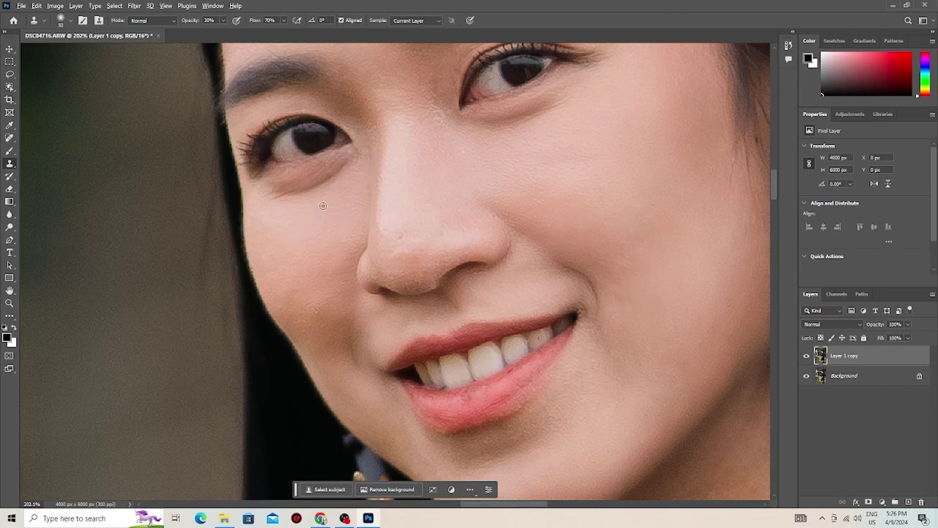
mouse_move(325, 288)
left_mouse_down()
mouse_move(324, 310)
mouse_move(288, 285)
mouse_move(317, 335)
left_mouse_up()
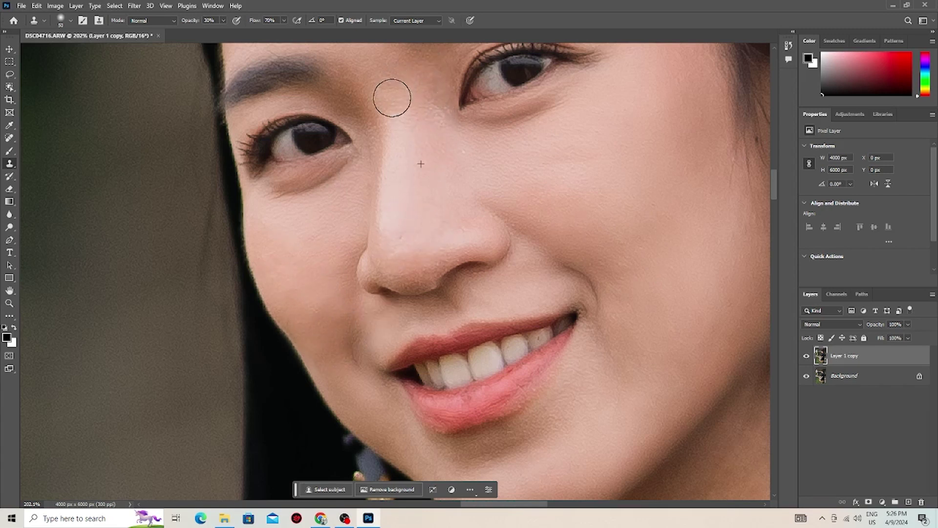
Step: Clone clean skin over the forehead blemishes with a larger brush, then zoom out
left_click_drag(391, 98, 520, 337)
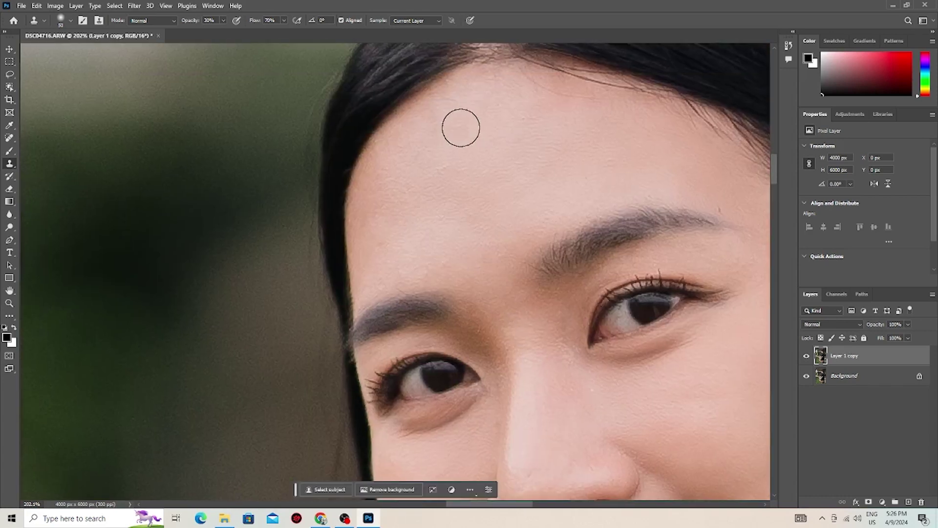
key("bracketright")
key("bracketright")
key("bracketright")
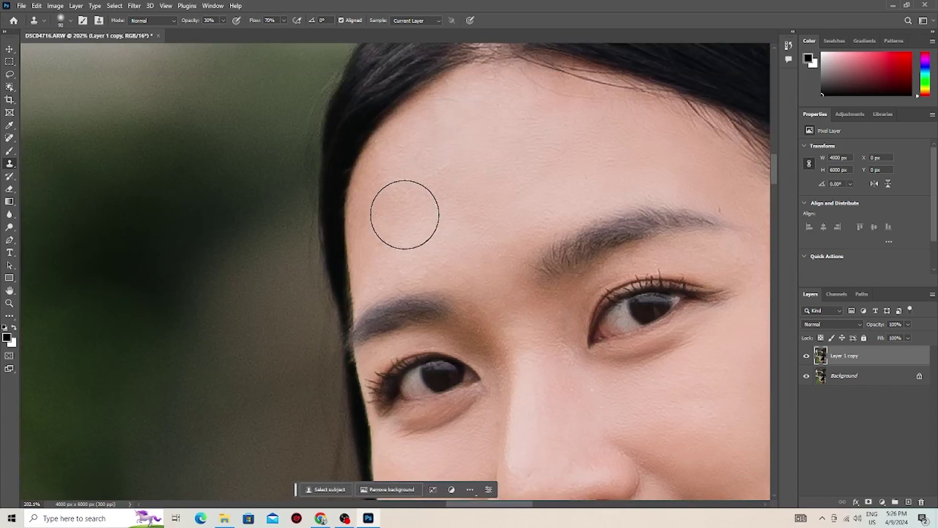
left_click(429, 193, "alt")
left_click_drag(517, 158, 545, 124)
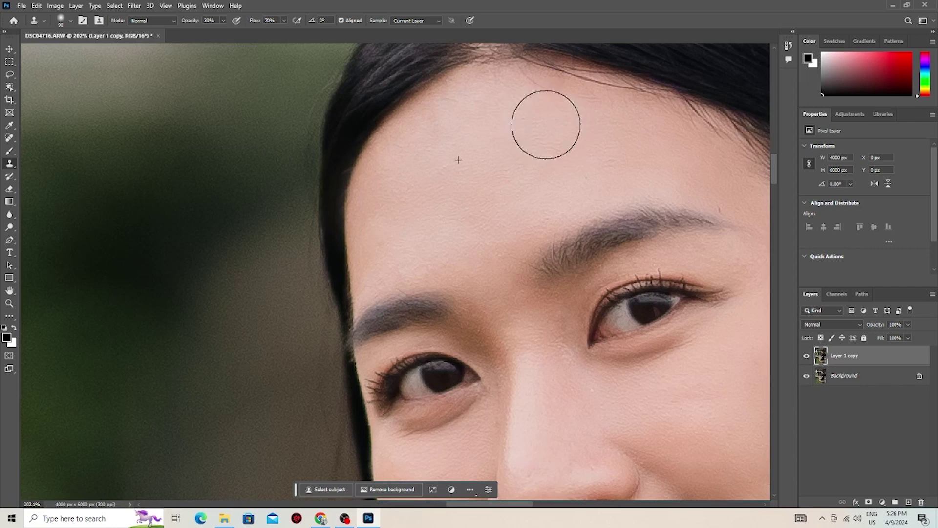
scroll(473, 278, "down", 5)
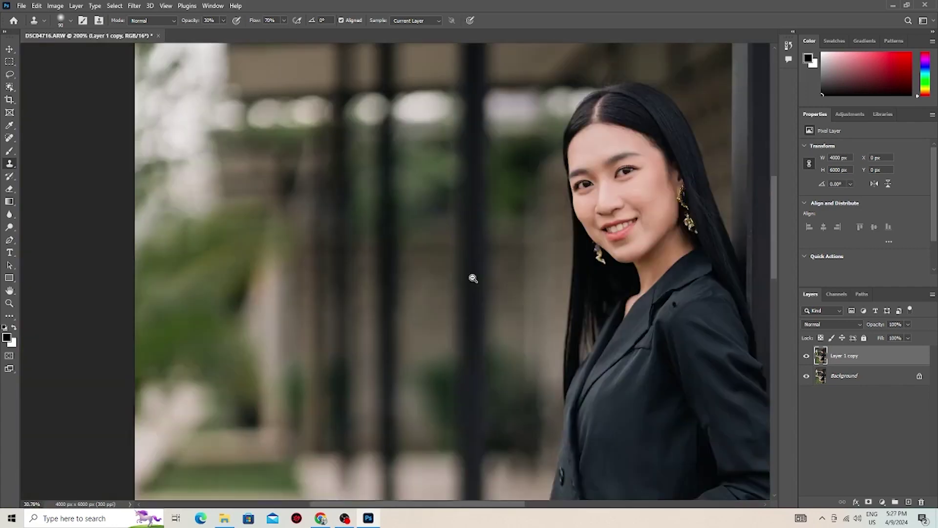
scroll(473, 278, "down", 2)
scroll(542, 262, "down", 1)
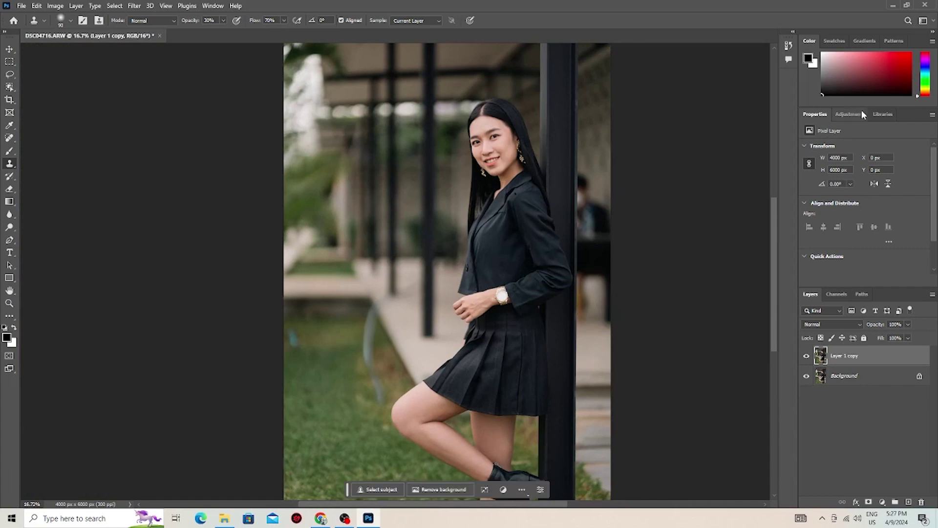
left_click(862, 114)
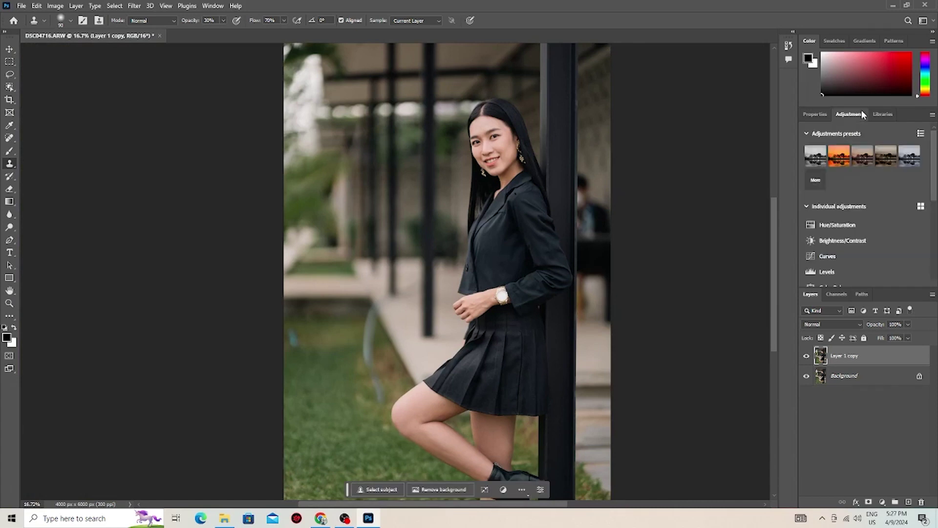
left_click(832, 272)
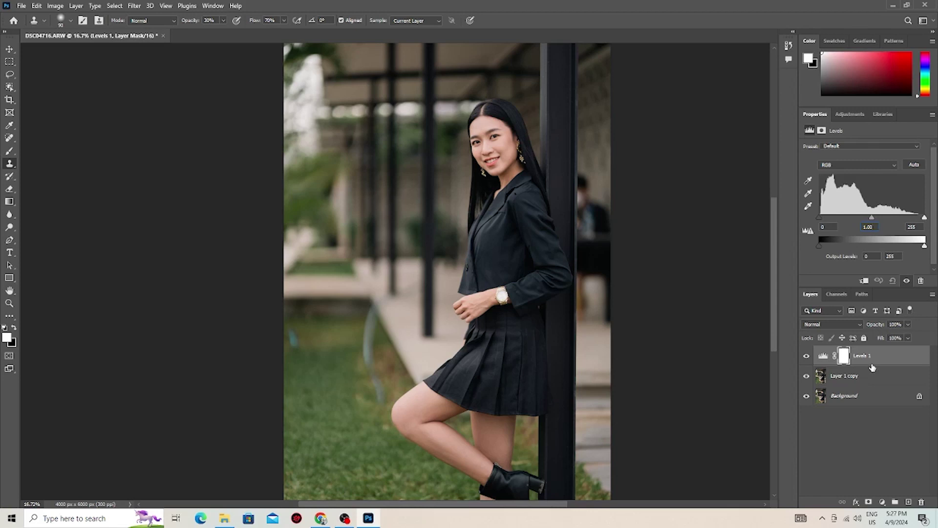
left_click(914, 359)
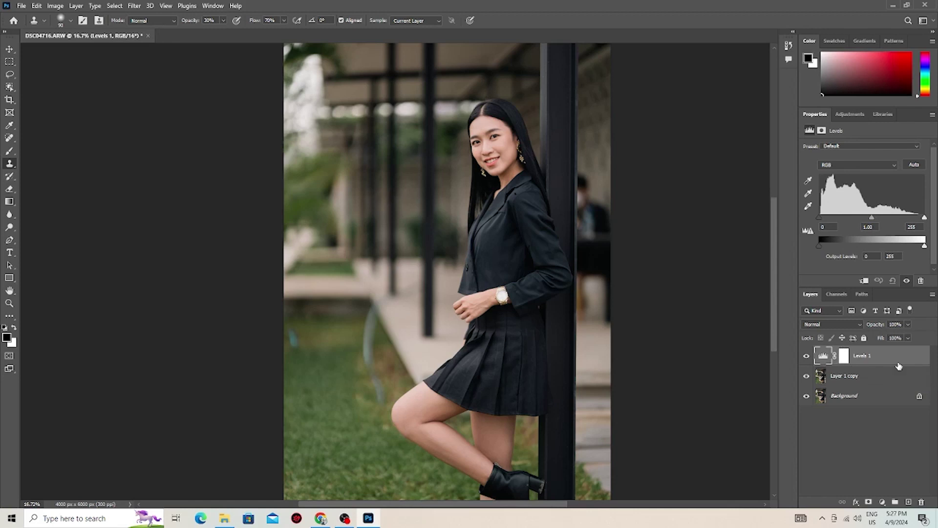
key("Delete")
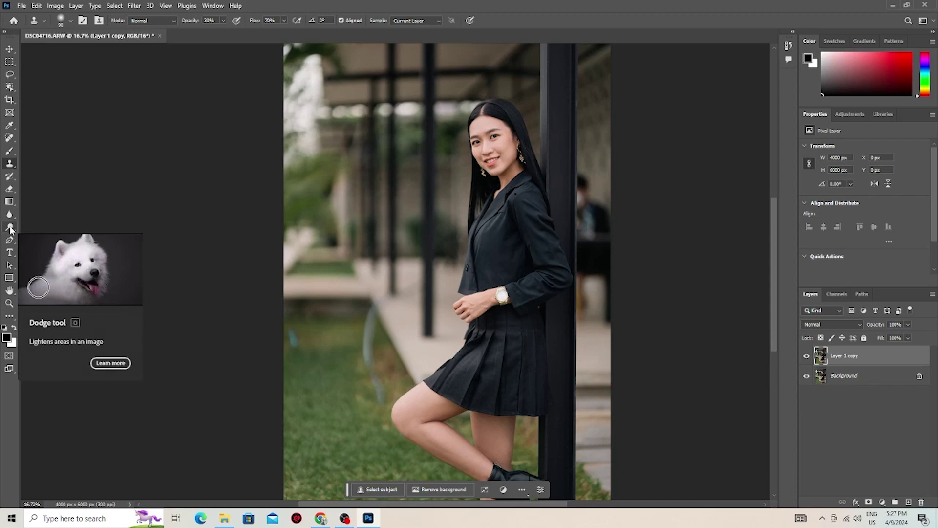
Step: Switch to the Burn tool and zoom in on the face, neck and jacket collar
left_click(10, 229)
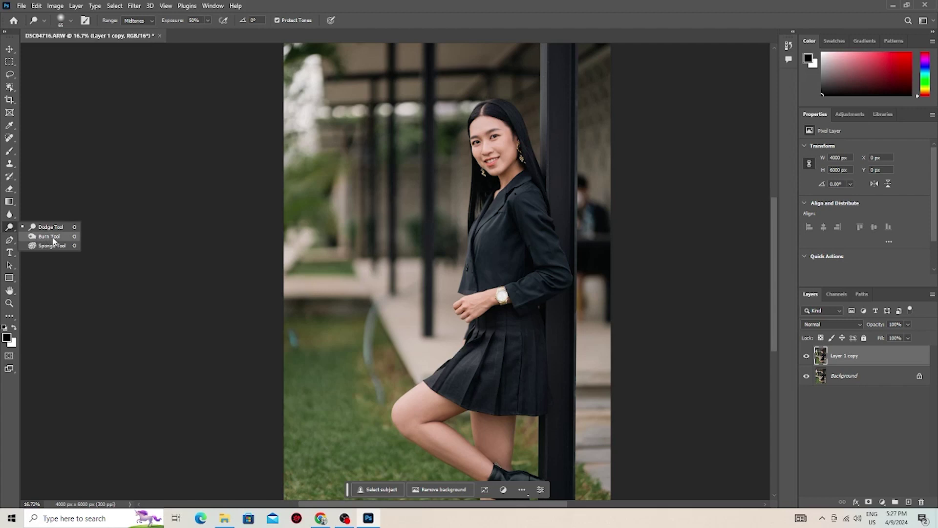
left_click(49, 237)
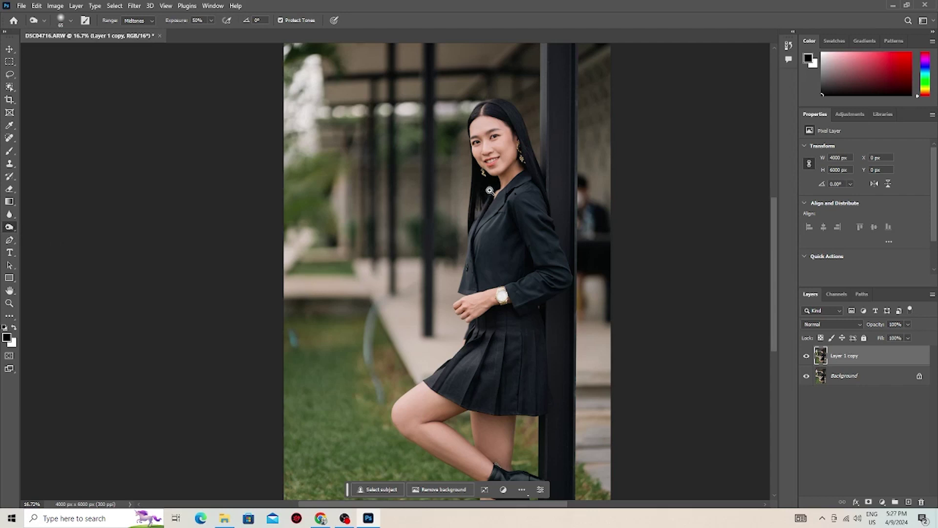
left_click_drag(559, 155, 594, 172)
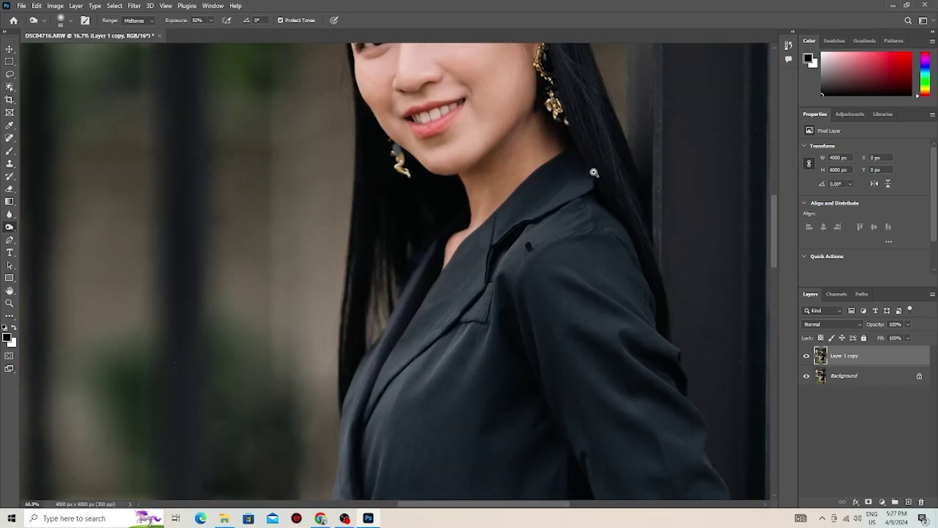
scroll(567, 196, "up", 3)
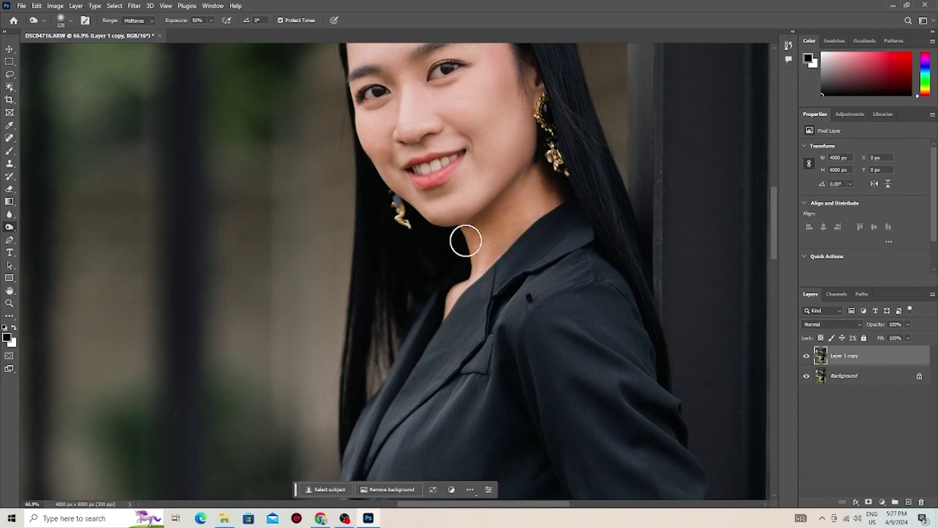
left_click_drag(523, 266, 556, 161)
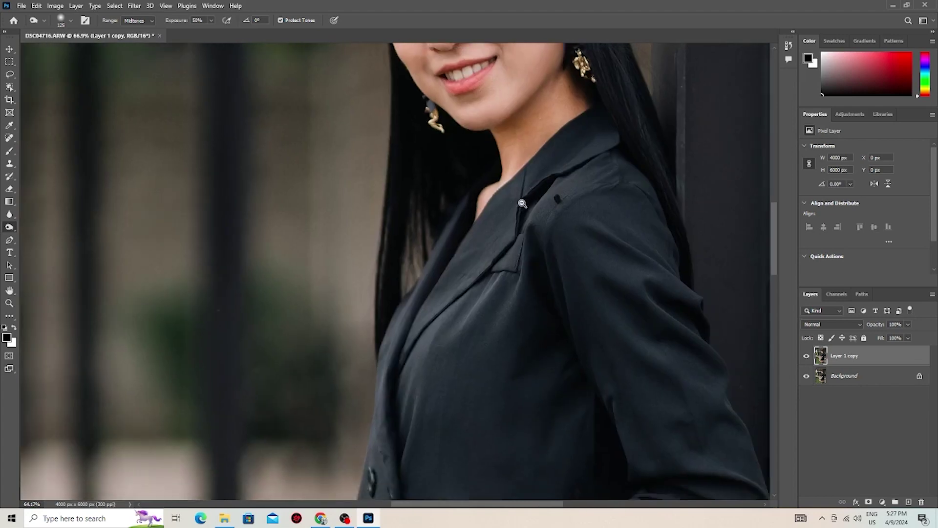
scroll(562, 147, "down", 3)
scroll(571, 133, "down", 2)
scroll(570, 133, "up", 3)
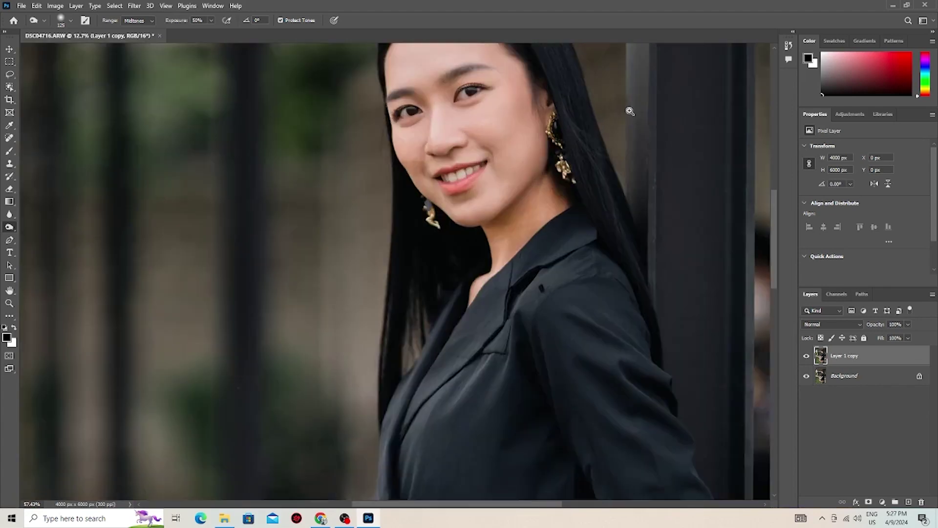
scroll(570, 133, "up", 2)
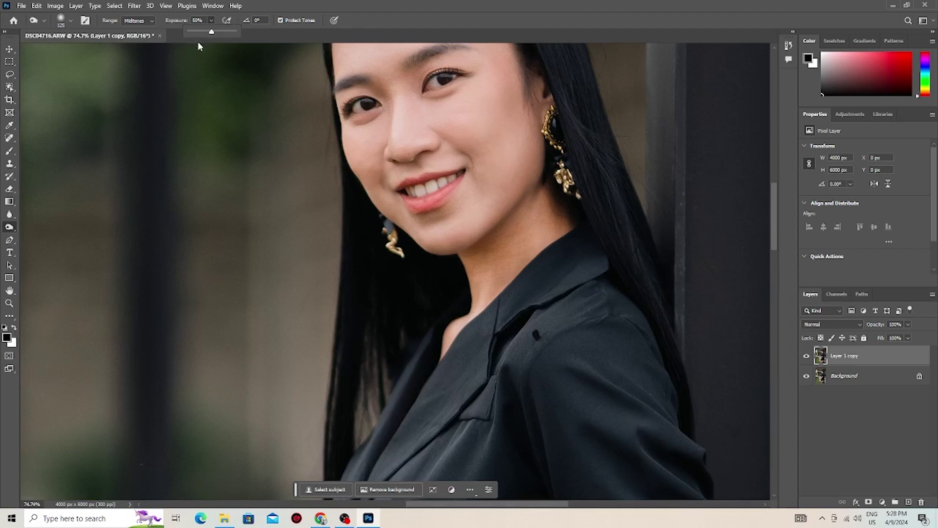
Step: Dodge the jawline and neck shadows at 30% exposure, including below the earring
left_click(198, 20)
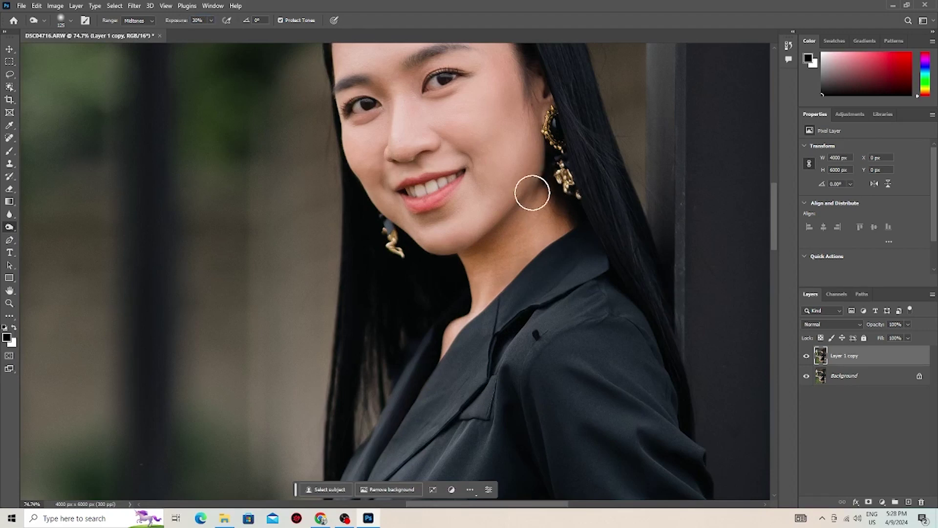
mouse_move(523, 183)
left_mouse_down()
mouse_move(473, 236)
mouse_move(527, 157)
mouse_move(519, 176)
mouse_move(528, 212)
left_mouse_up()
mouse_move(538, 226)
left_mouse_down()
mouse_move(470, 247)
mouse_move(443, 241)
mouse_move(429, 216)
left_mouse_up()
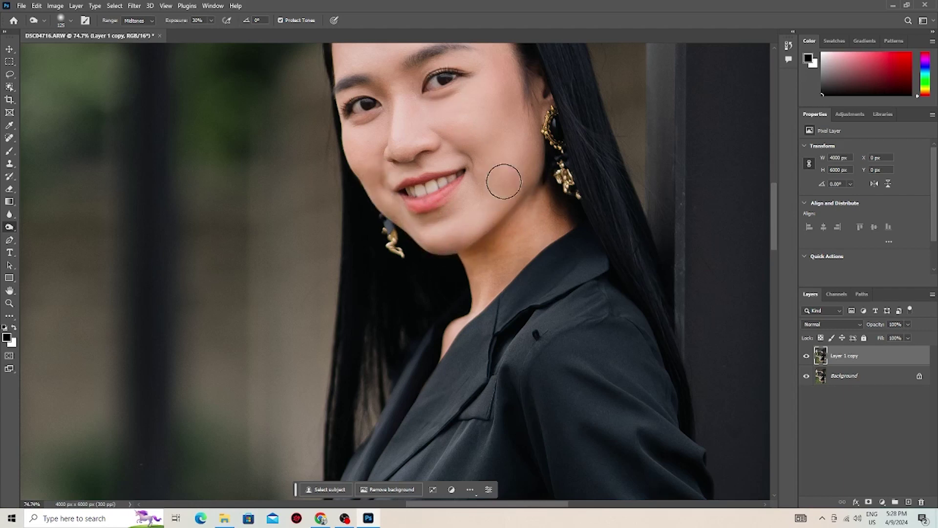
left_click_drag(607, 309, 645, 109)
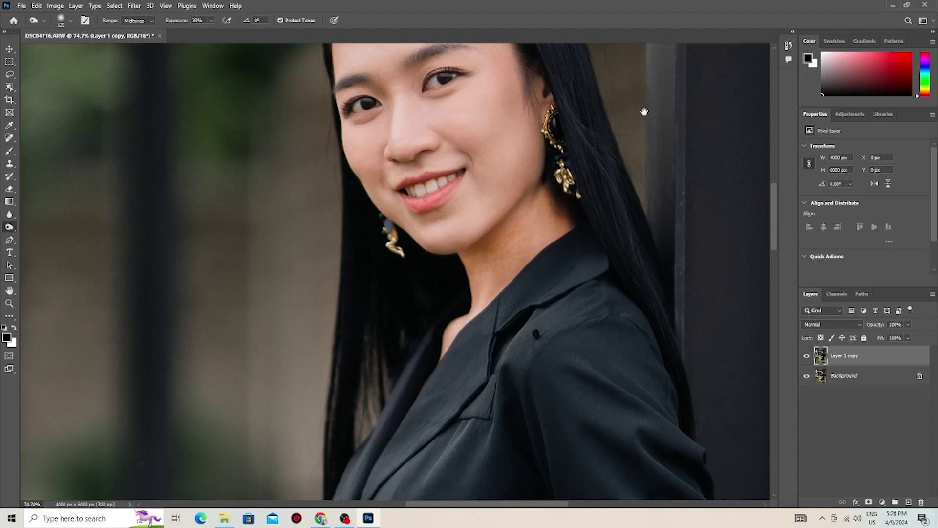
left_click_drag(567, 239, 551, 289)
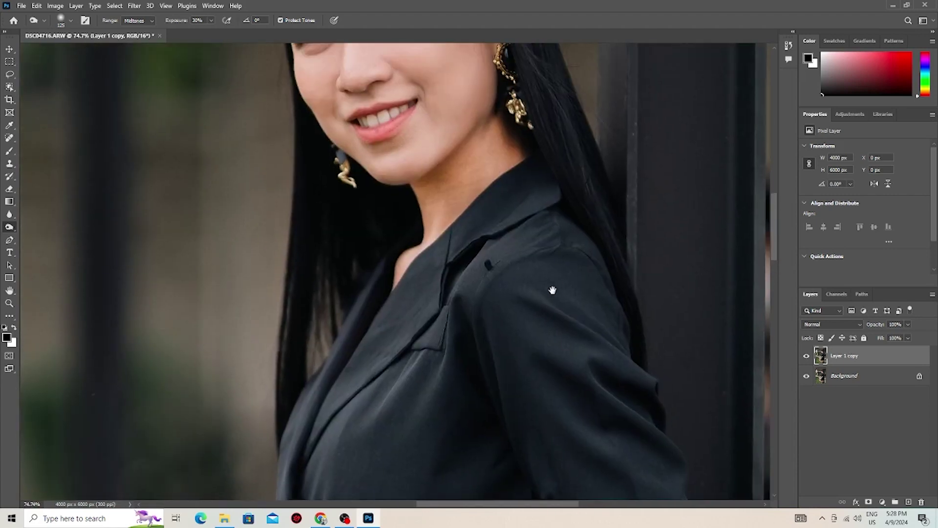
left_click_drag(515, 156, 523, 164)
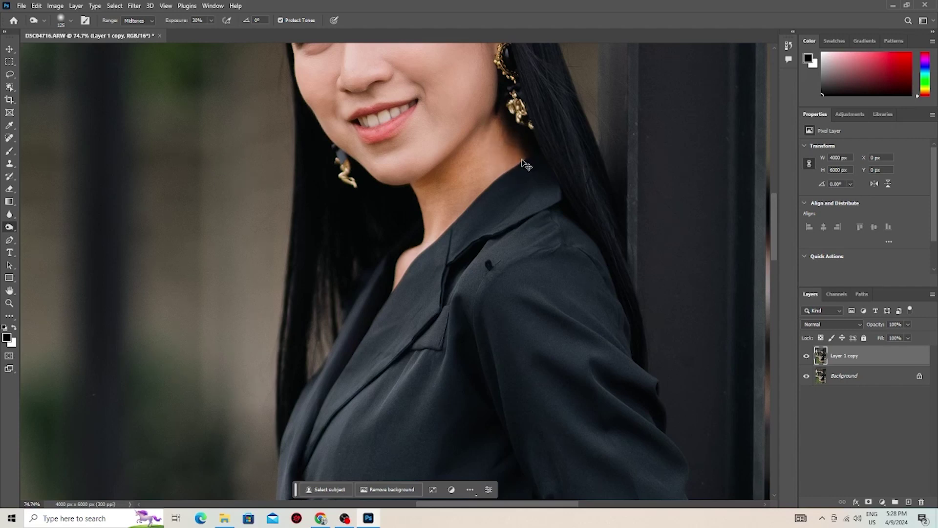
Step: Zoom out to check the whole figure, zoom back in on the legs and face, and show the adjustments list
key("ctrl+minus")
key("ctrl+minus")
key("ctrl+minus")
mouse_move(444, 142)
left_mouse_down()
mouse_move(607, 139)
mouse_move(627, 61)
left_mouse_up()
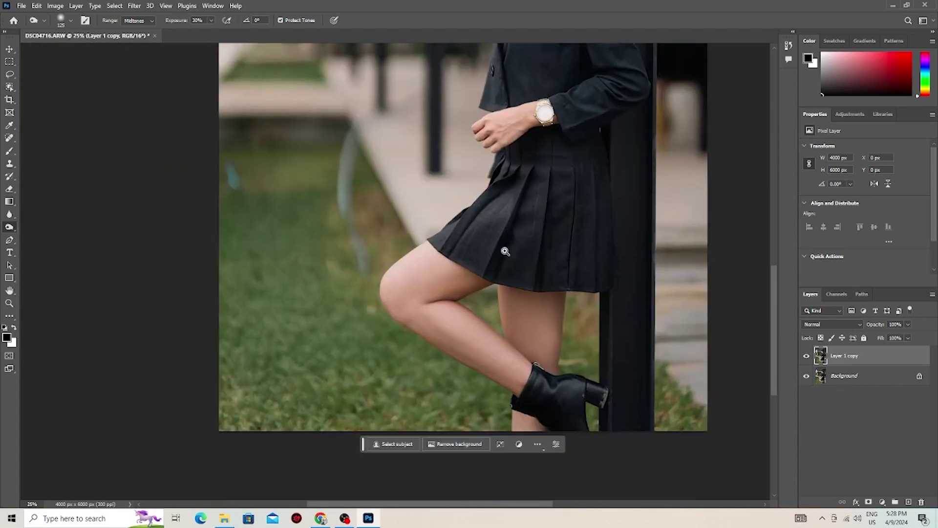
mouse_move(508, 298)
left_mouse_down()
mouse_move(519, 298)
mouse_move(509, 256)
mouse_move(494, 259)
left_mouse_up()
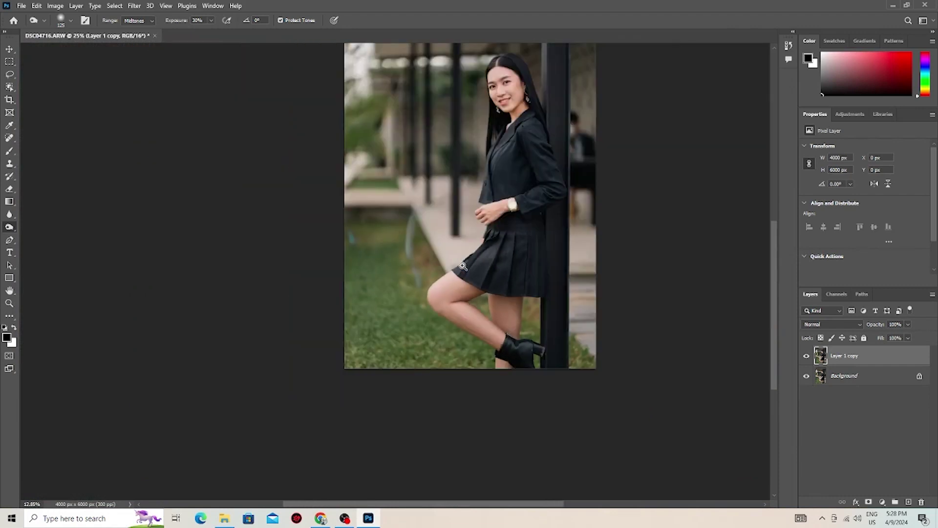
left_click_drag(497, 201, 575, 161)
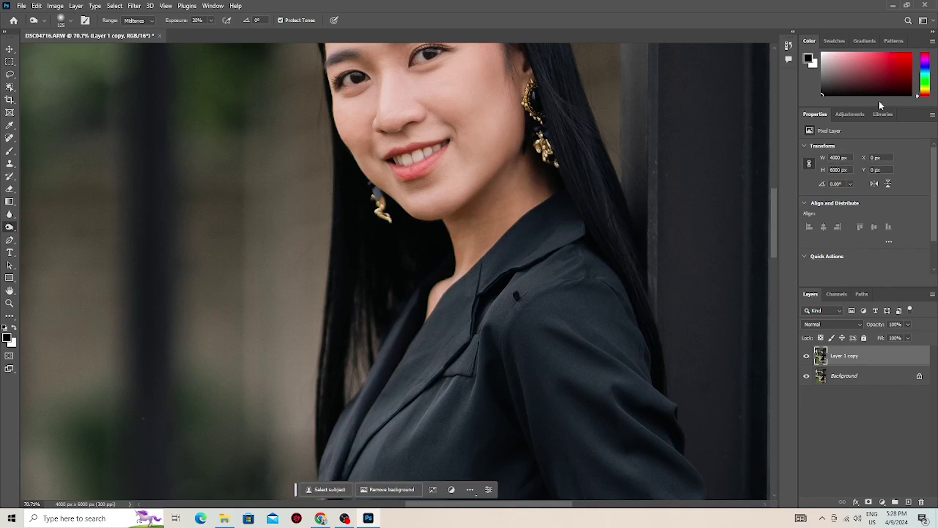
left_click(850, 116)
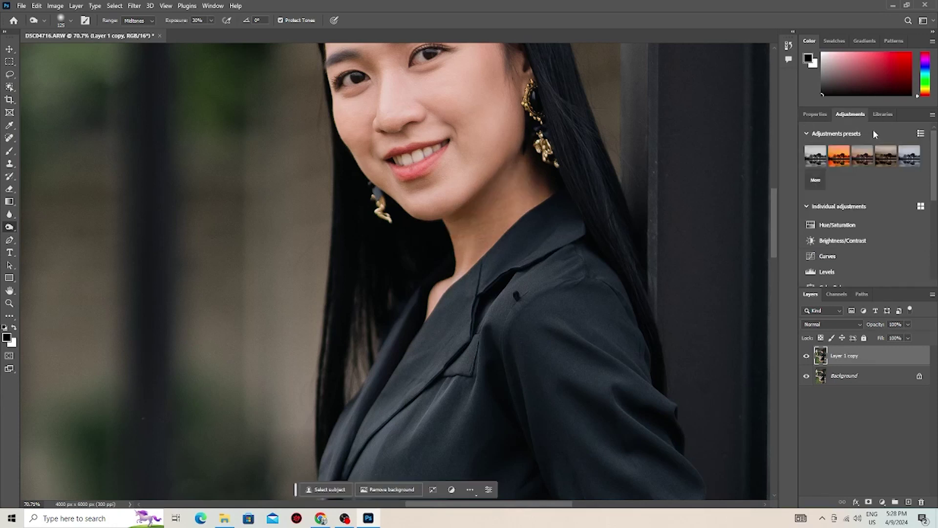
Step: Add a Levels layer with midtones at 1.2 and invert its mask to black with the Brush selected
left_click(863, 270)
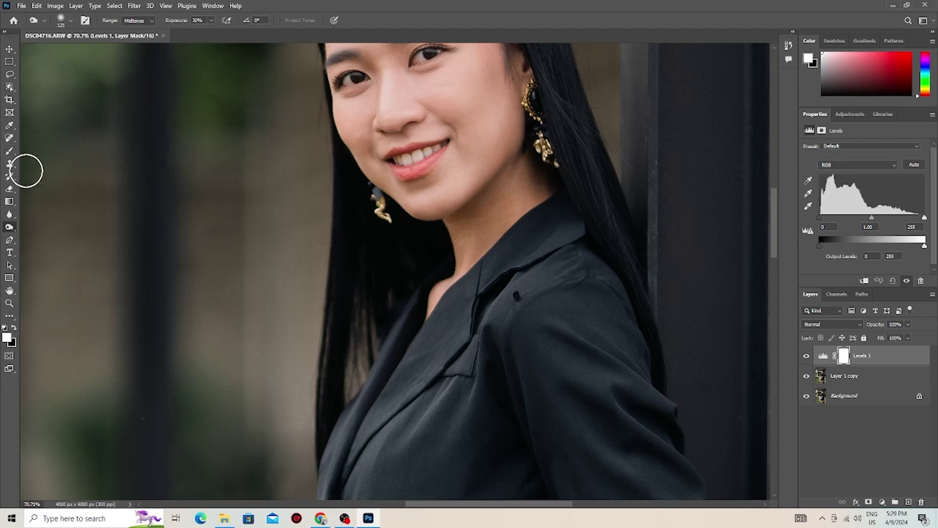
left_click(9, 153)
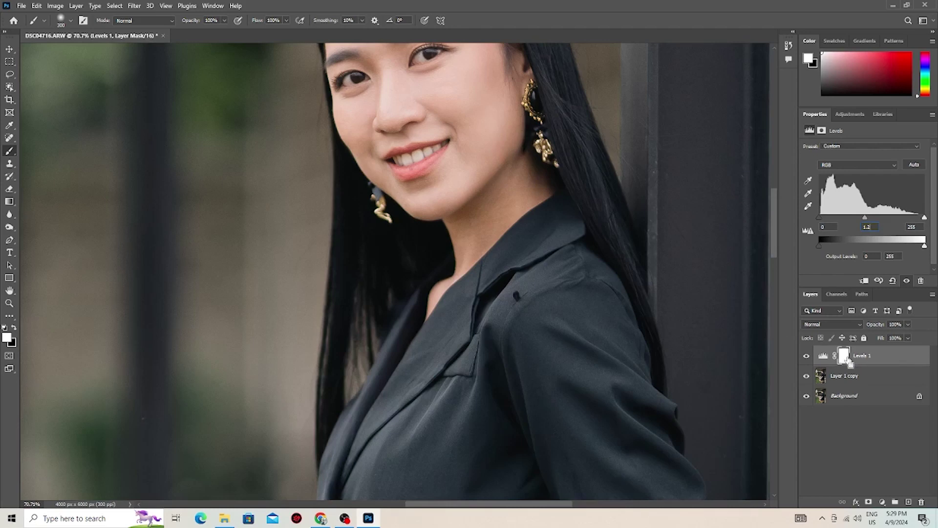
key("ctrl+i")
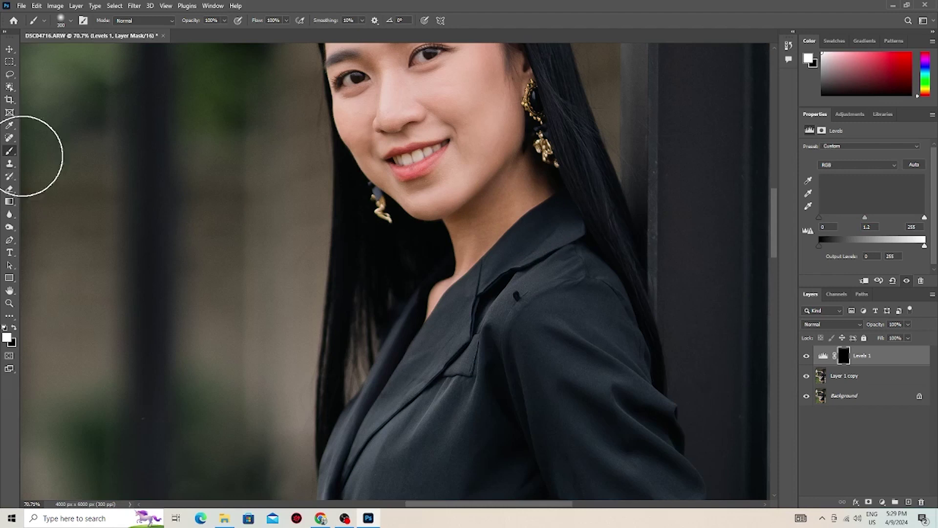
Step: Set the brush size to 500 and zoom in on the legs and boot
key("bracketleft")
key("bracketleft")
key("bracketleft")
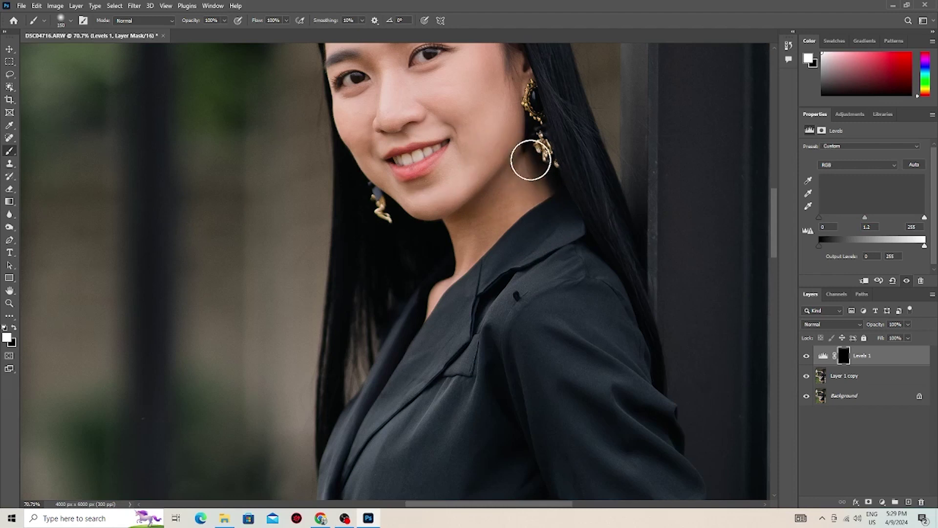
key("bracketright")
key("bracketright")
key("bracketleft")
key("bracketleft")
key("bracketleft")
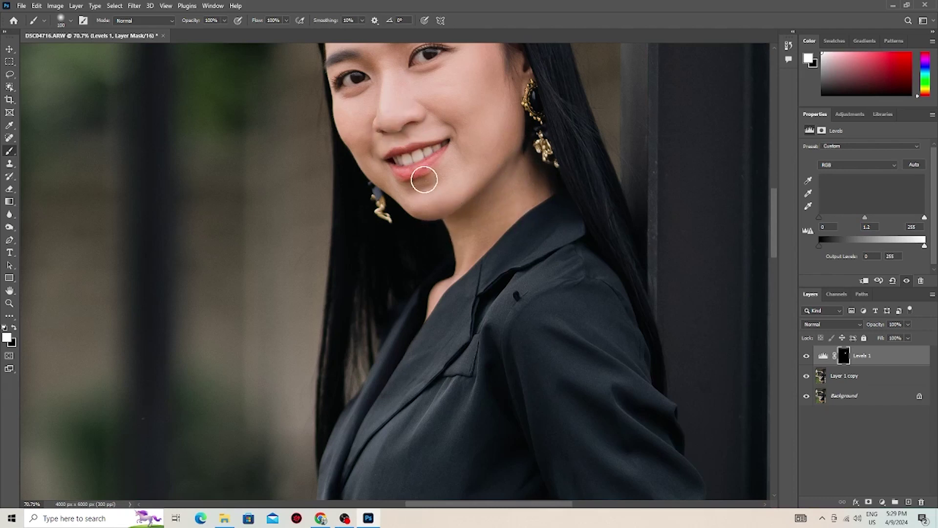
left_click_drag(542, 296, 547, 336)
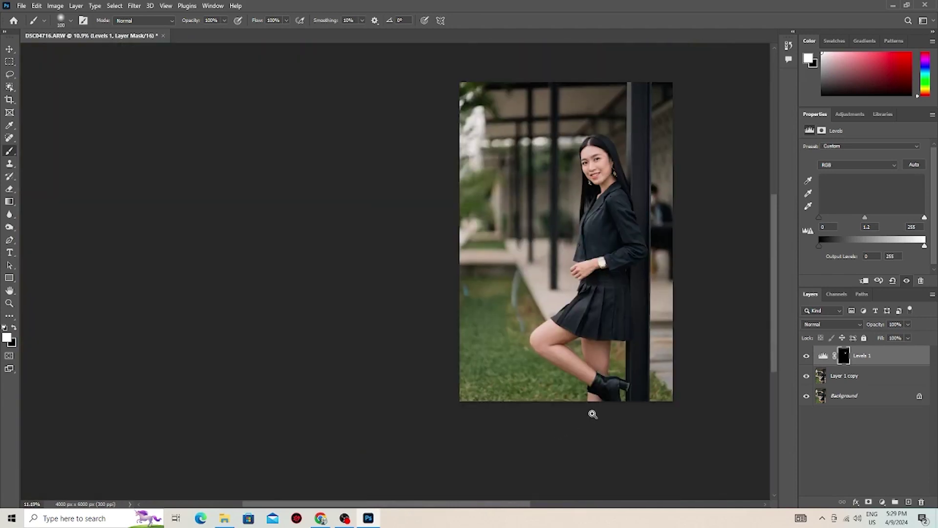
left_click_drag(593, 414, 621, 375)
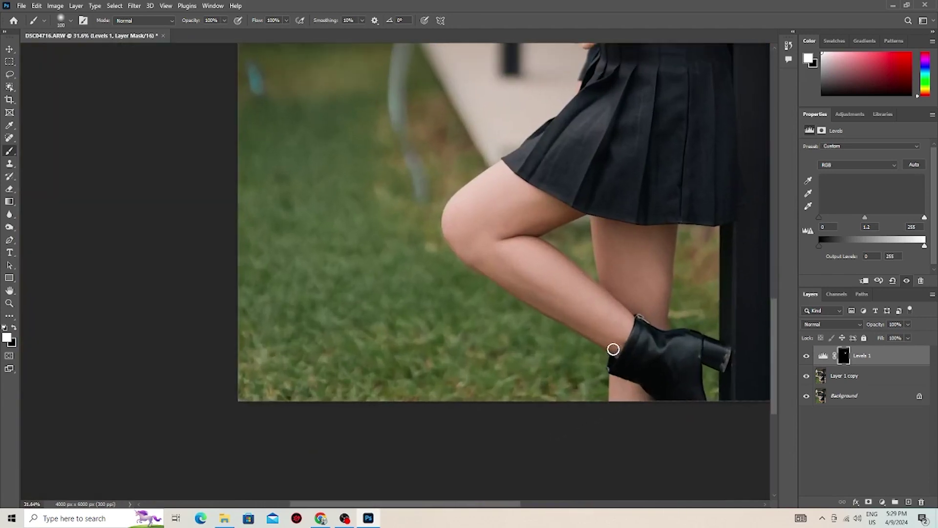
key("bracketright")
key("bracketright")
key("bracketright")
key("bracketright")
key("bracketright")
key("bracketleft")
key("bracketleft")
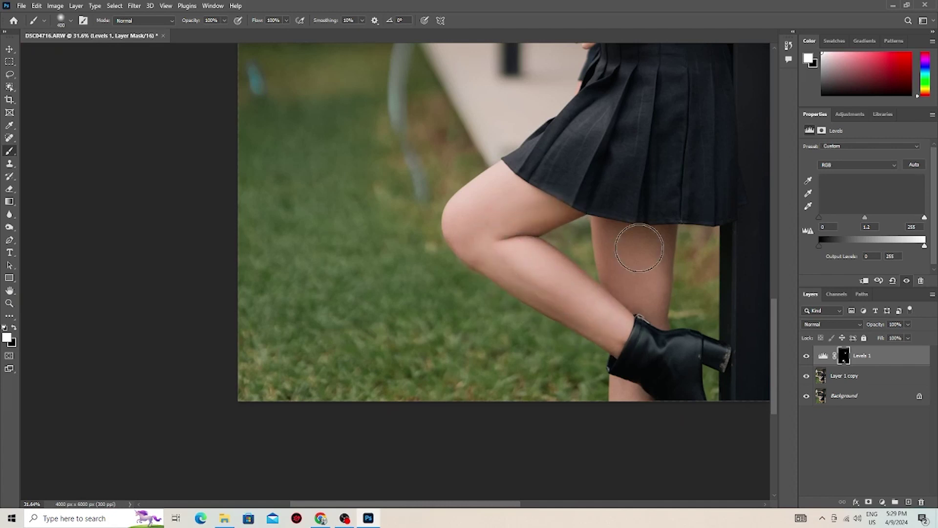
key("bracketright")
key("bracketright")
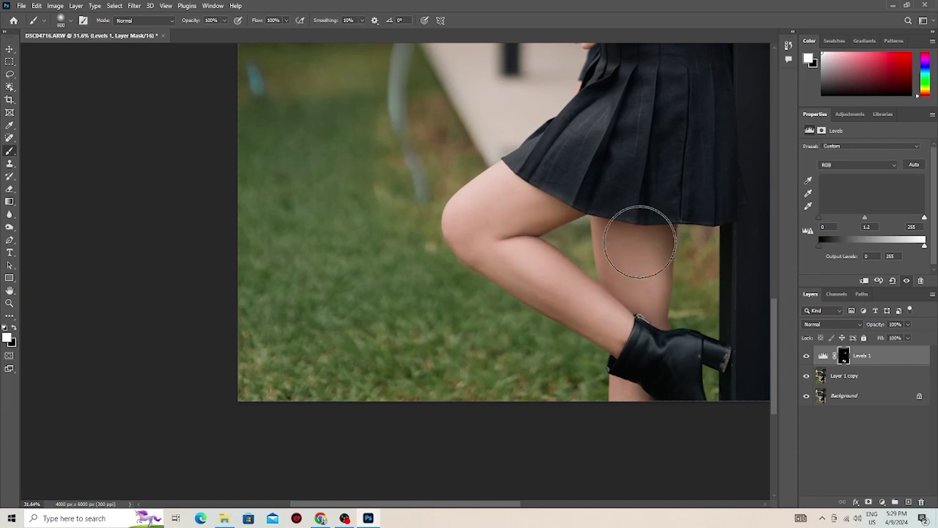
key("space")
left_click_drag(586, 297, 530, 312)
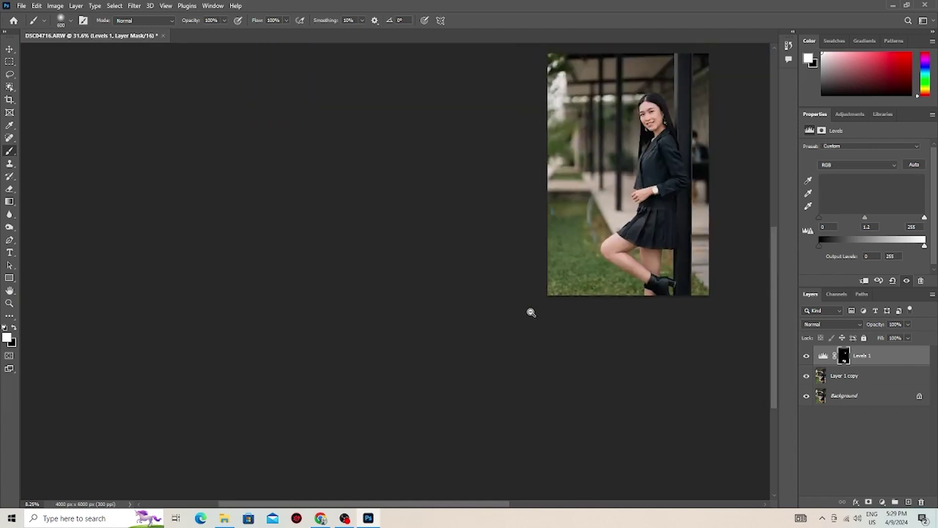
left_click_drag(582, 285, 624, 309)
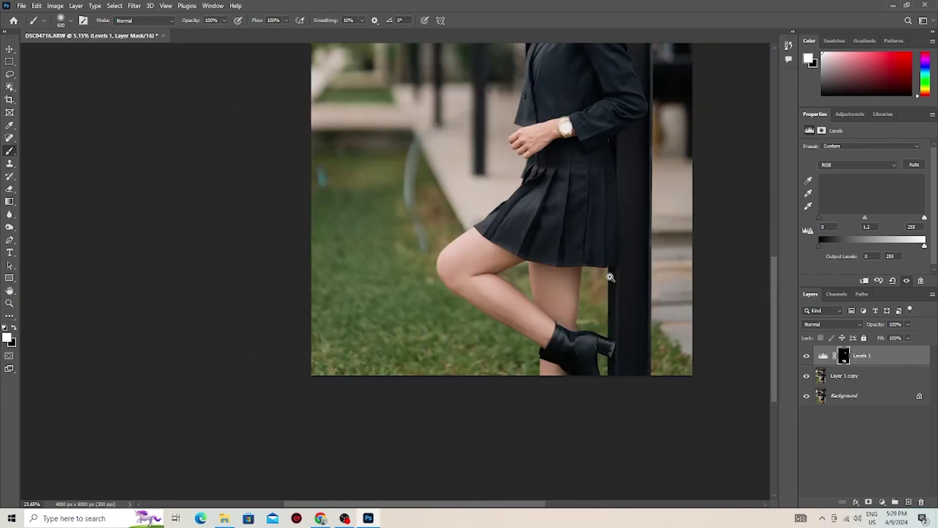
Step: Paint the Levels 1 mask over the calf and shin below the skirt
key("x")
mouse_move(566, 287)
left_mouse_down()
mouse_move(557, 262)
mouse_move(561, 309)
mouse_move(542, 268)
mouse_move(587, 300)
left_mouse_up()
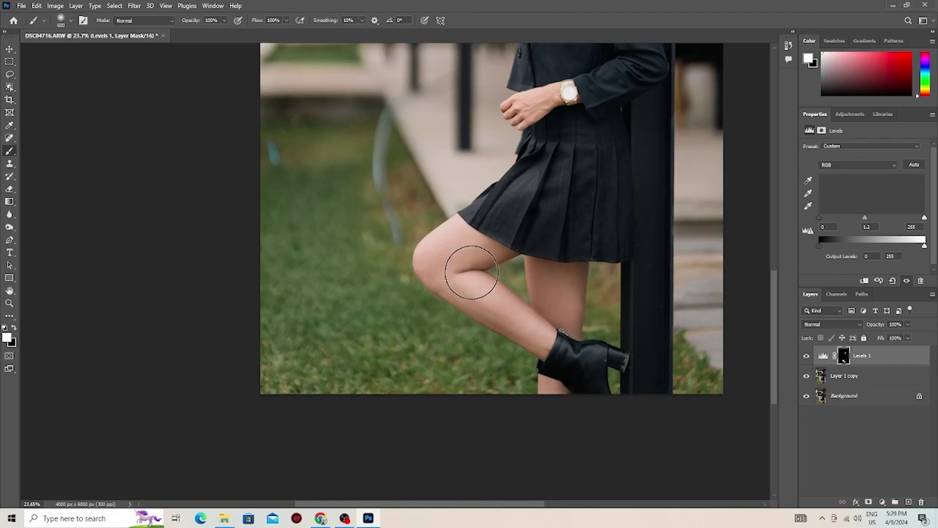
mouse_move(470, 271)
left_mouse_down()
mouse_move(498, 275)
mouse_move(513, 300)
left_mouse_up()
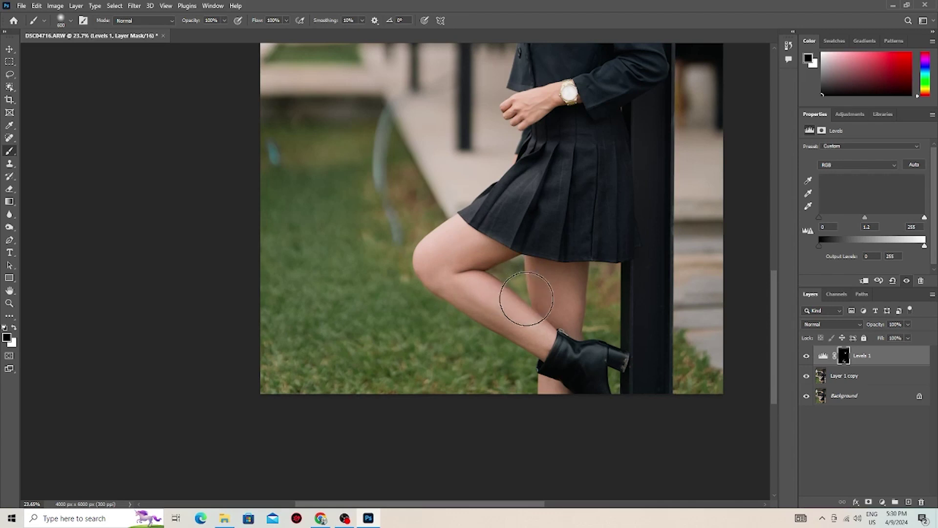
scroll(632, 281, "down", 4)
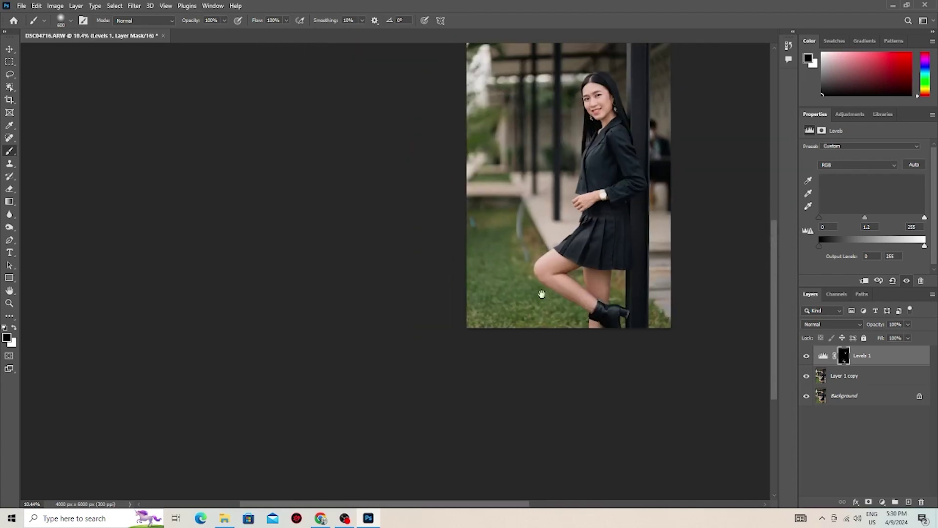
left_click_drag(583, 297, 532, 298)
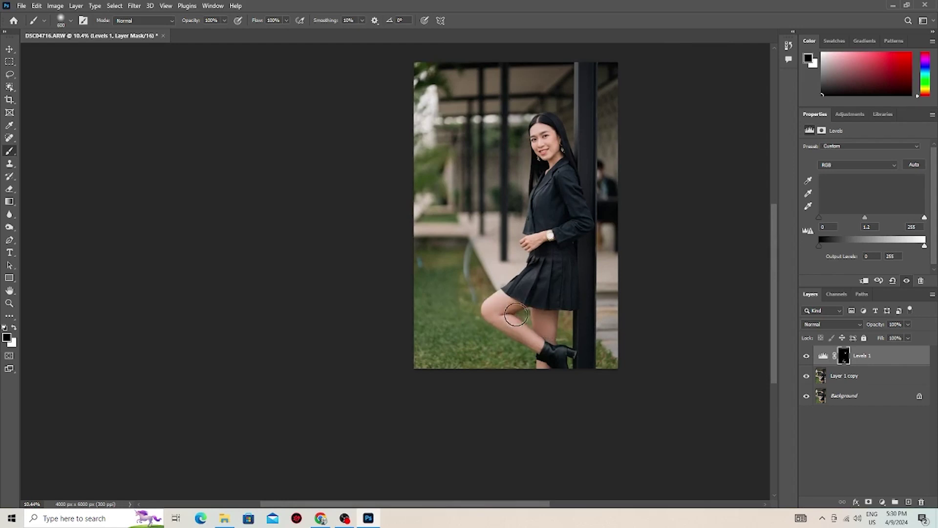
scroll(555, 154, "up", 3)
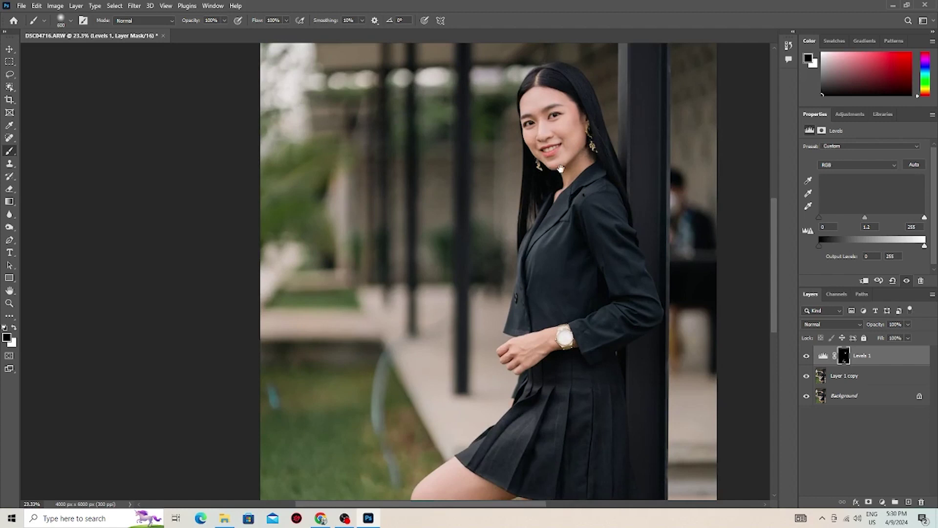
scroll(530, 199, "down", 1)
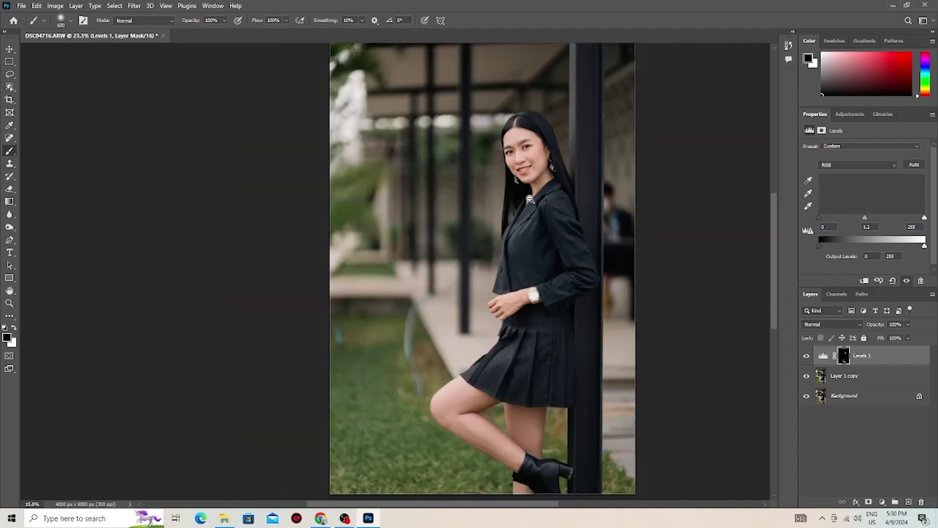
Step: Merge Layer 1 copy with the Levels adjustment into one pixel layer
left_click(885, 378)
key("ctrl+e")
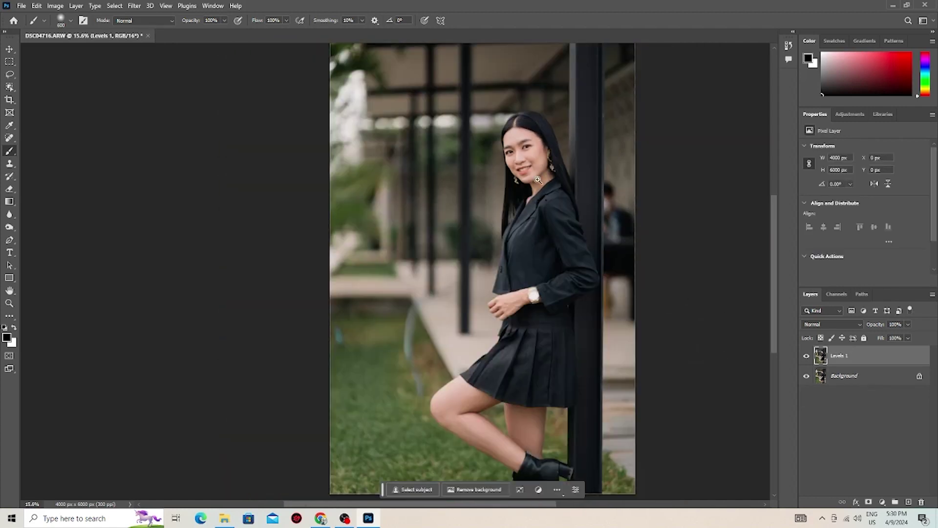
scroll(537, 180, "up", 10)
mouse_move(463, 209)
left_mouse_down()
mouse_move(429, 254)
mouse_move(226, 319)
left_mouse_up()
Step: Clone clean skin down the neck below the chin using a 125 Clone Stamp brush
key("bracketleft")
key("bracketleft")
key("bracketleft")
key("bracketleft")
key("bracketleft")
key("bracketleft")
key("bracketleft")
key("bracketleft")
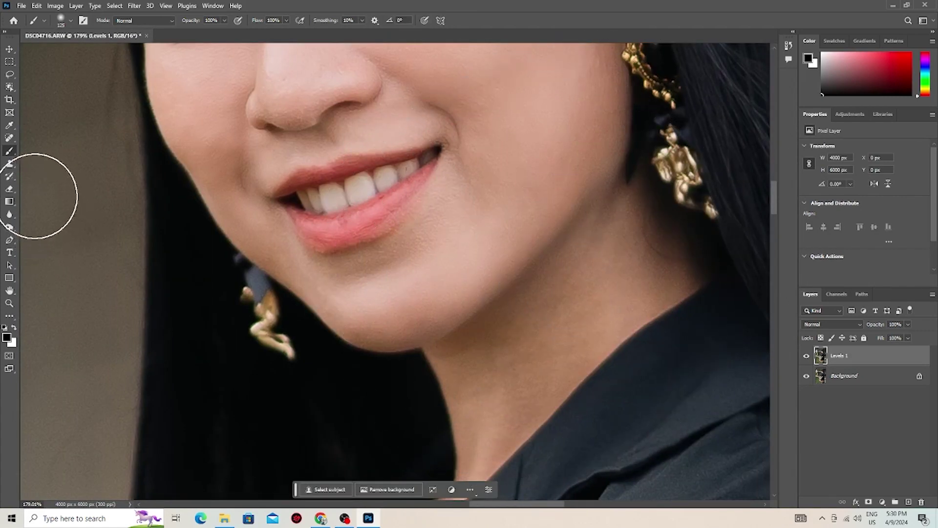
left_click(8, 164)
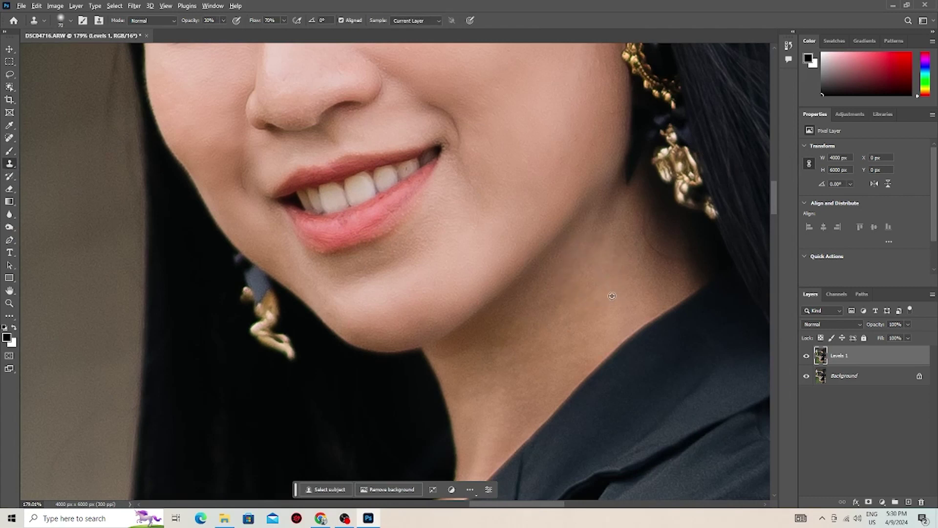
left_click(607, 292, "alt")
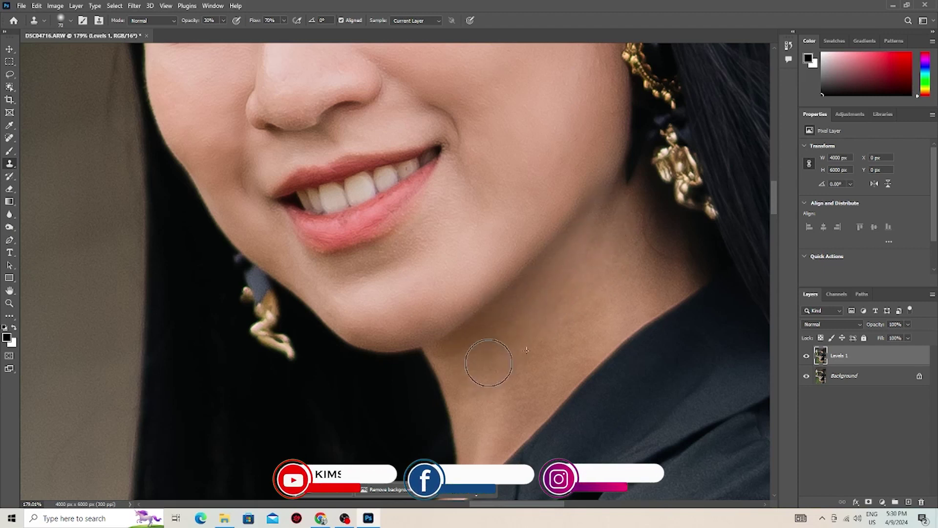
left_click_drag(551, 342, 500, 427)
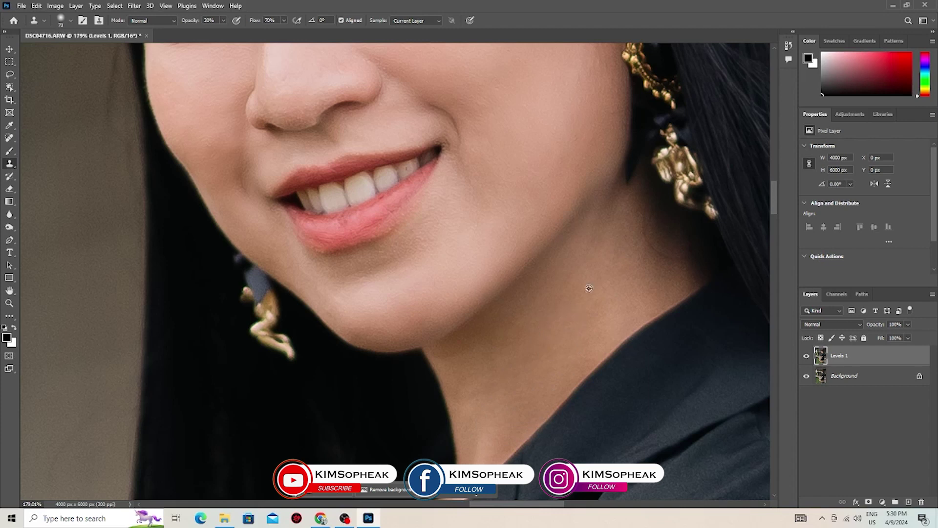
left_click_drag(580, 331, 528, 388)
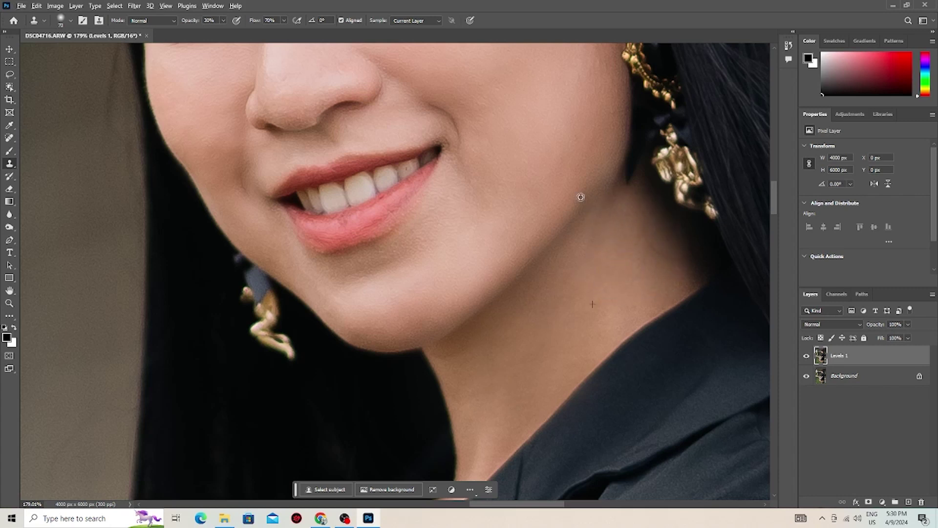
left_click(583, 117, "alt")
Step: Clone one more pass over the neck skin, then zoom out to fit the full portrait in view
left_click_drag(547, 161, 466, 230)
scroll(544, 209, "down", 2)
scroll(489, 254, "down", 3)
scroll(433, 303, "down", 2)
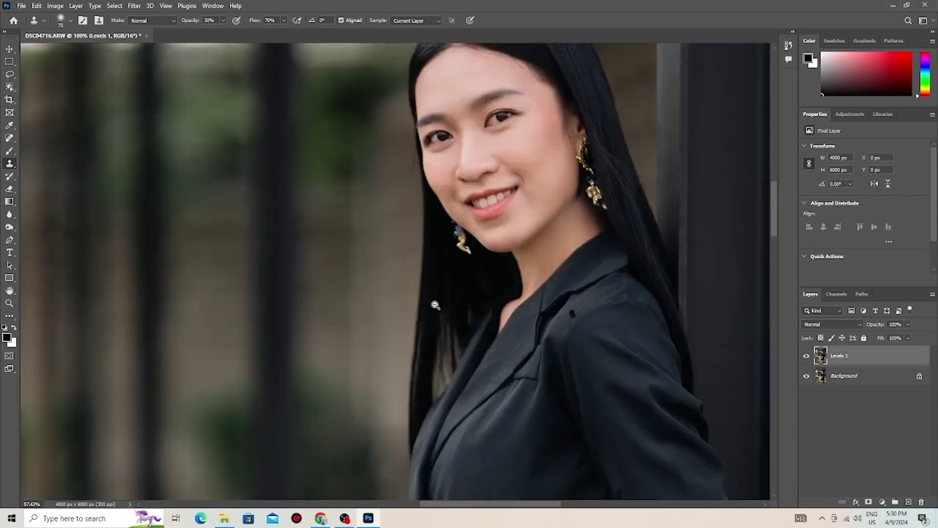
scroll(403, 315, "down", 2)
scroll(403, 315, "down", 2)
scroll(403, 315, "down", 1)
left_click_drag(388, 320, 509, 351)
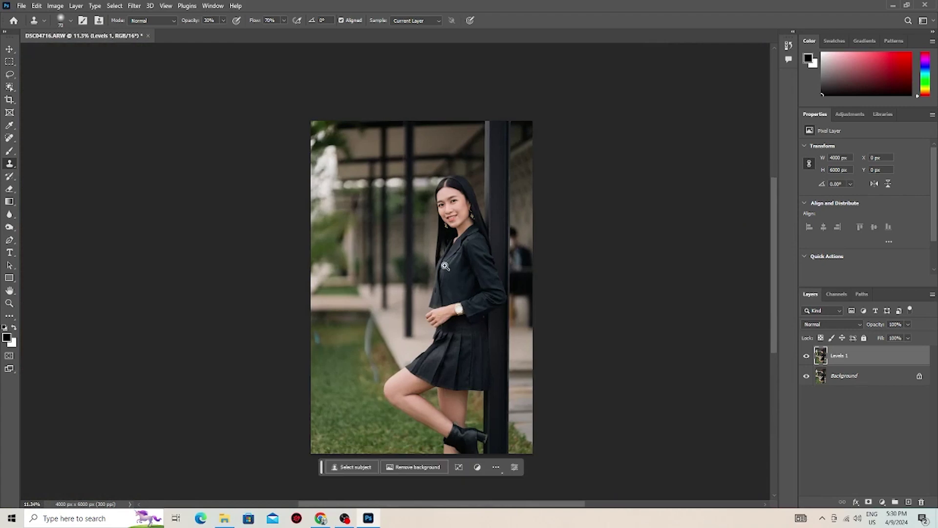
scroll(460, 265, "up", 1)
scroll(481, 294, "down", 1)
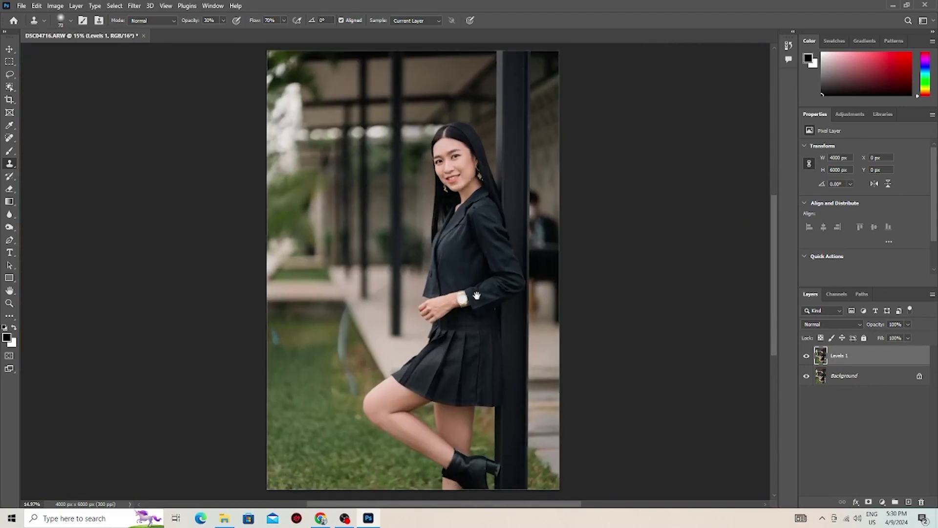